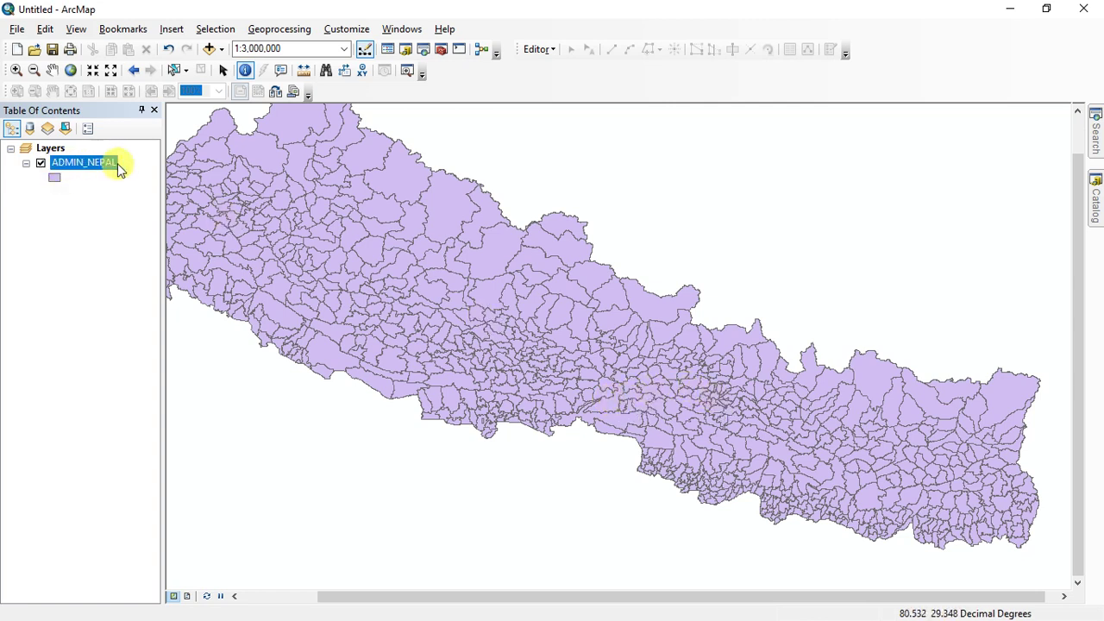
Zoom the Nepal map from the whole country to about 1:250,000 on the central districts.
scroll(733, 400, up, 2)
scroll(731, 401, down, 3)
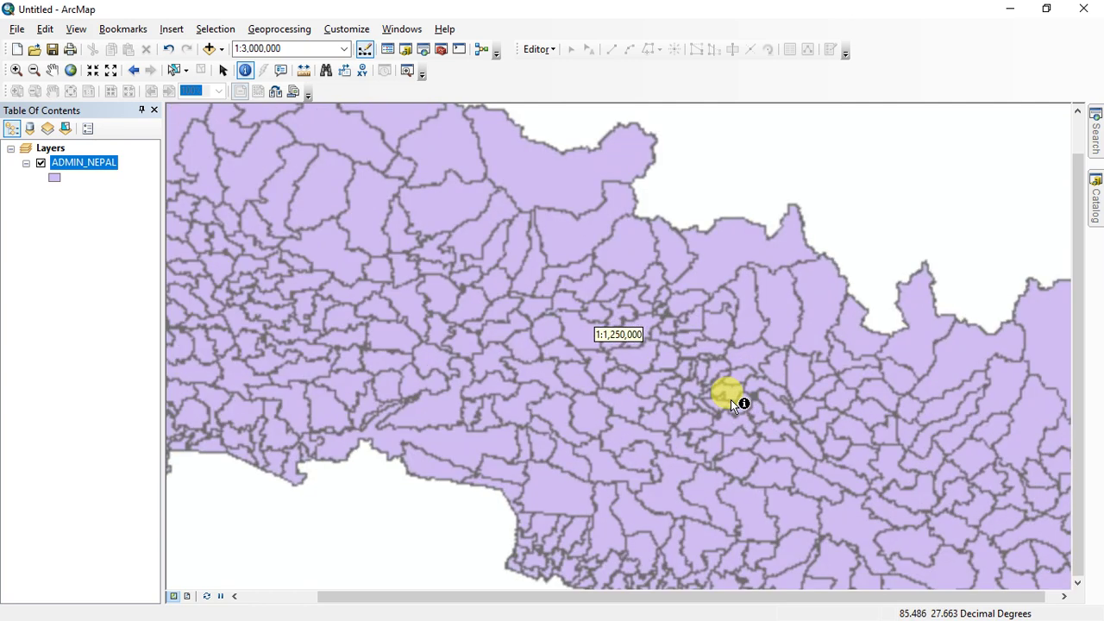
scroll(730, 399, down, 1)
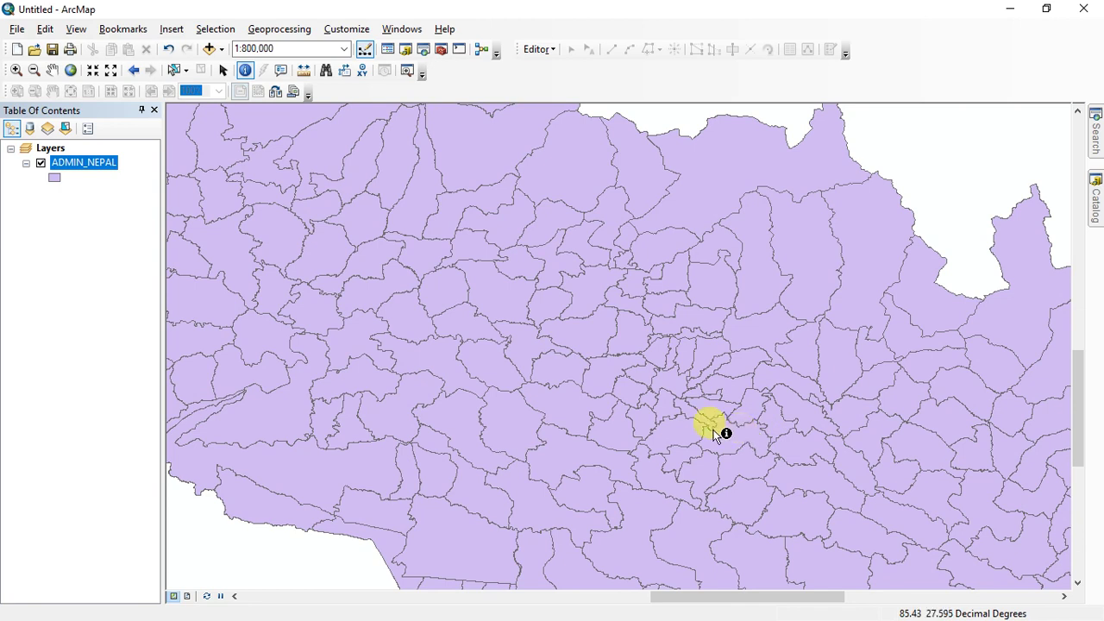
scroll(714, 396, down, 3)
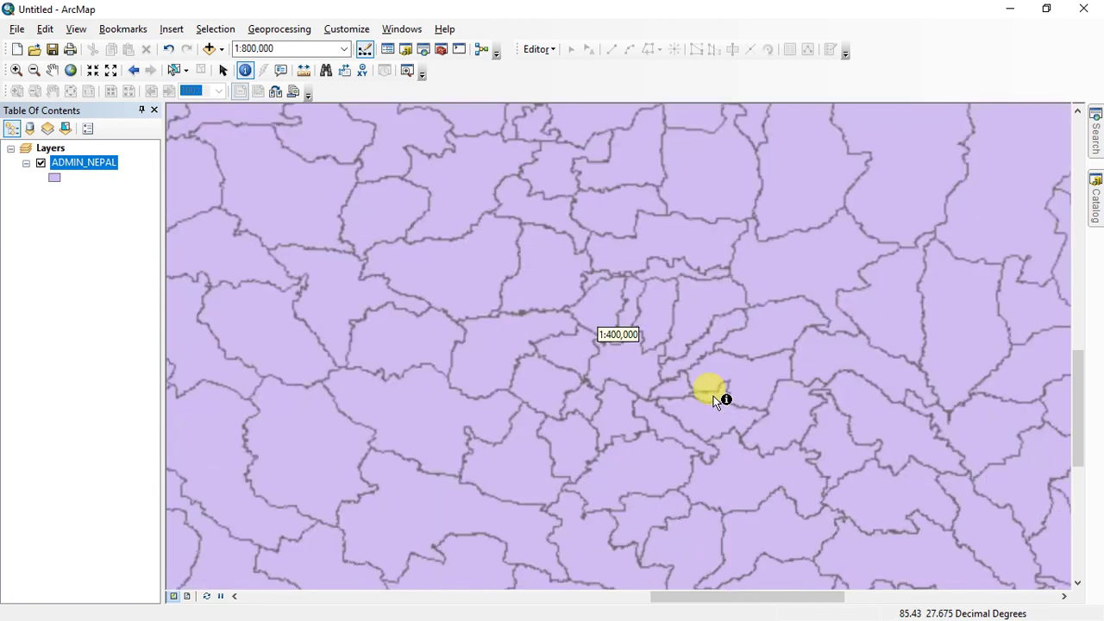
Select the target district polygon in ADMIN_NEPAL and start exporting the selected feature.
click(175, 70)
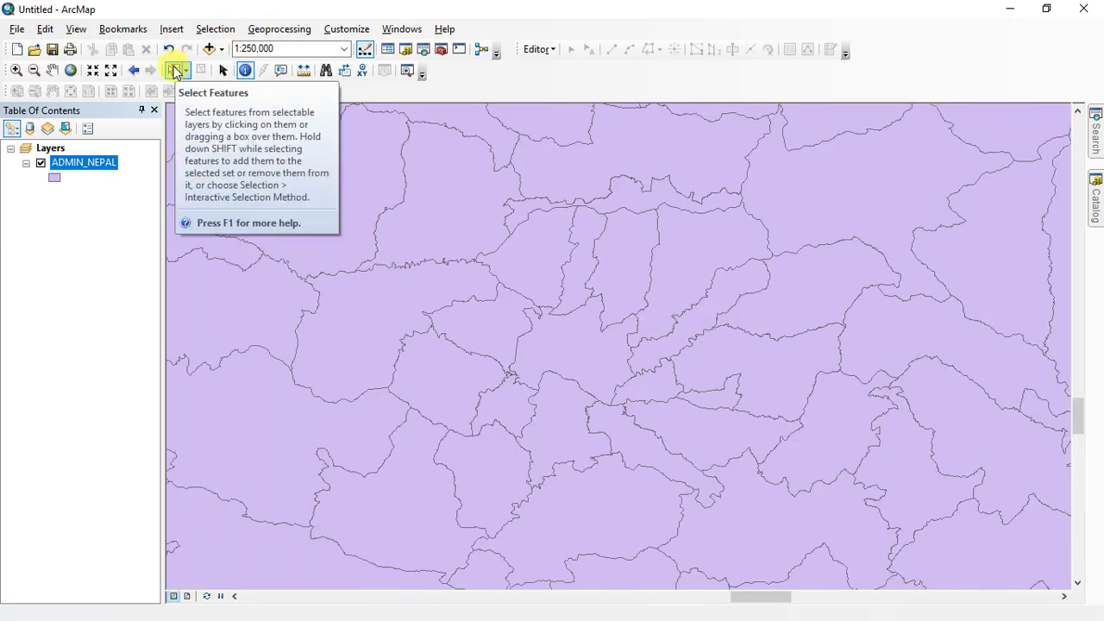
click(721, 396)
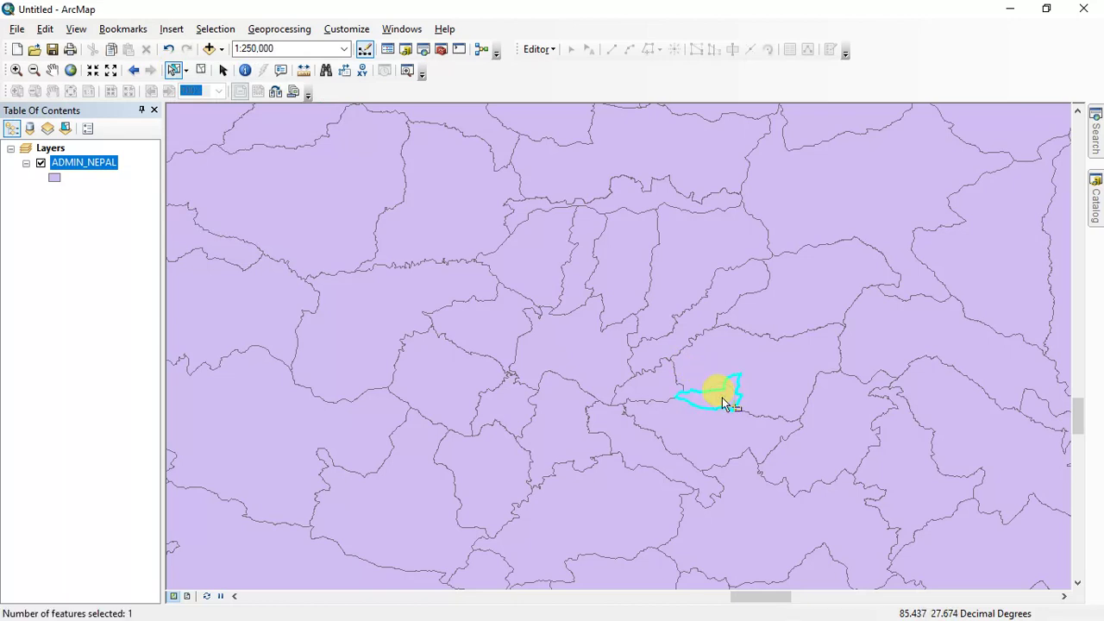
right_click(75, 164)
mouse_move(284, 442)
click(376, 465)
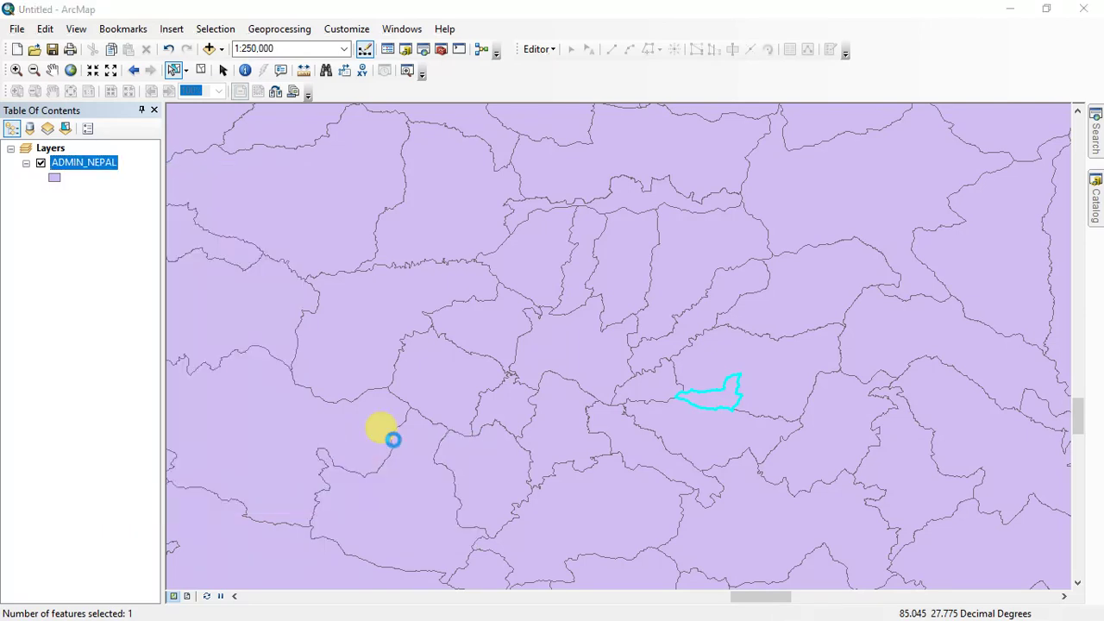
Browse to hydrological modeling, create a new 'shp' folder, and enter the sass folder.
click(689, 344)
click(557, 211)
click(486, 265)
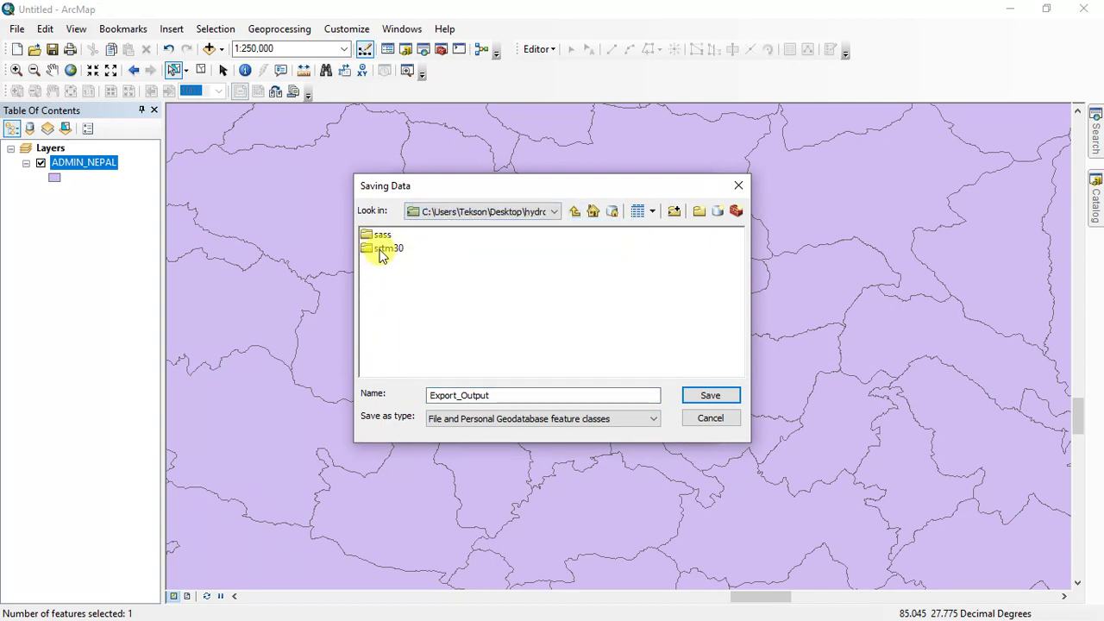
click(407, 287)
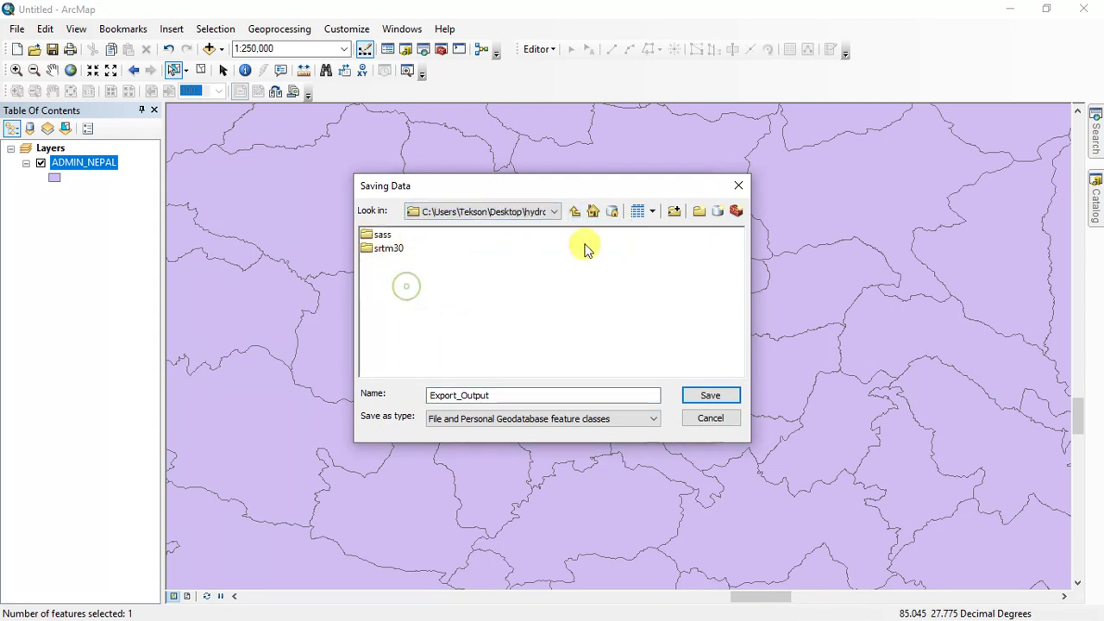
click(698, 212)
text(shp)
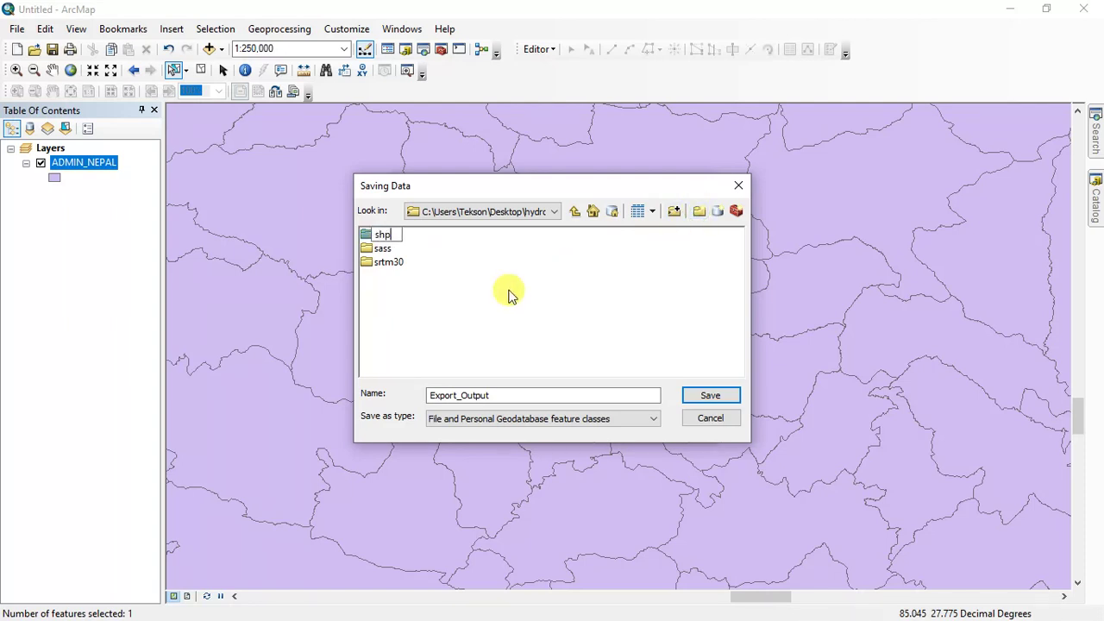
key(Return)
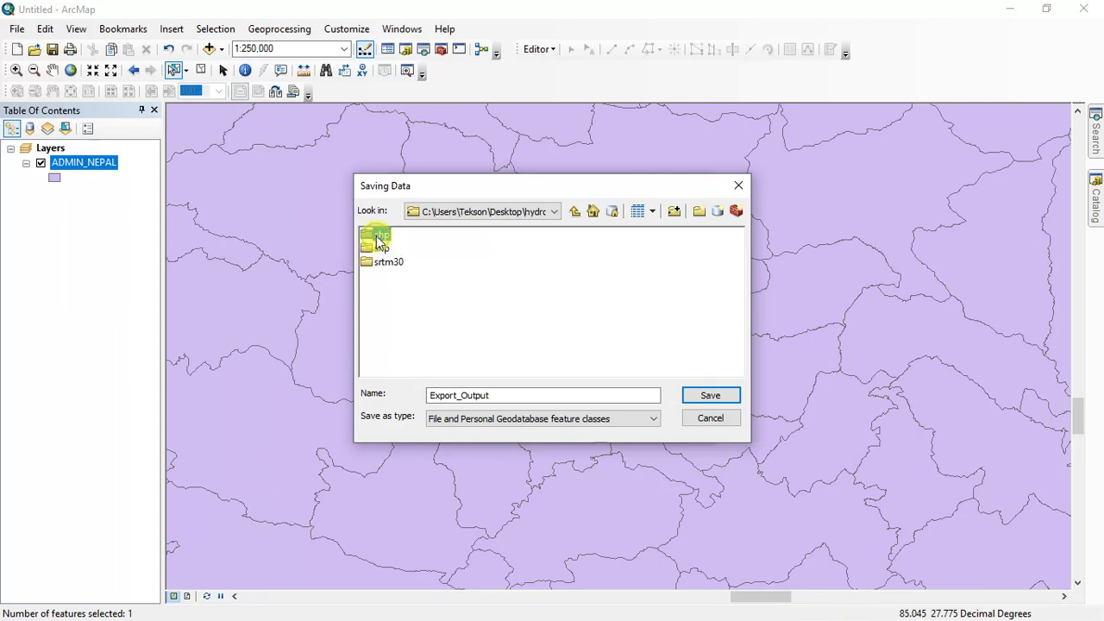
double_click(382, 249)
Name the output bhaktapur.shp with Shapefile type and accept the location.
drag(498, 395, 414, 401)
text(bhaktapur.shp)
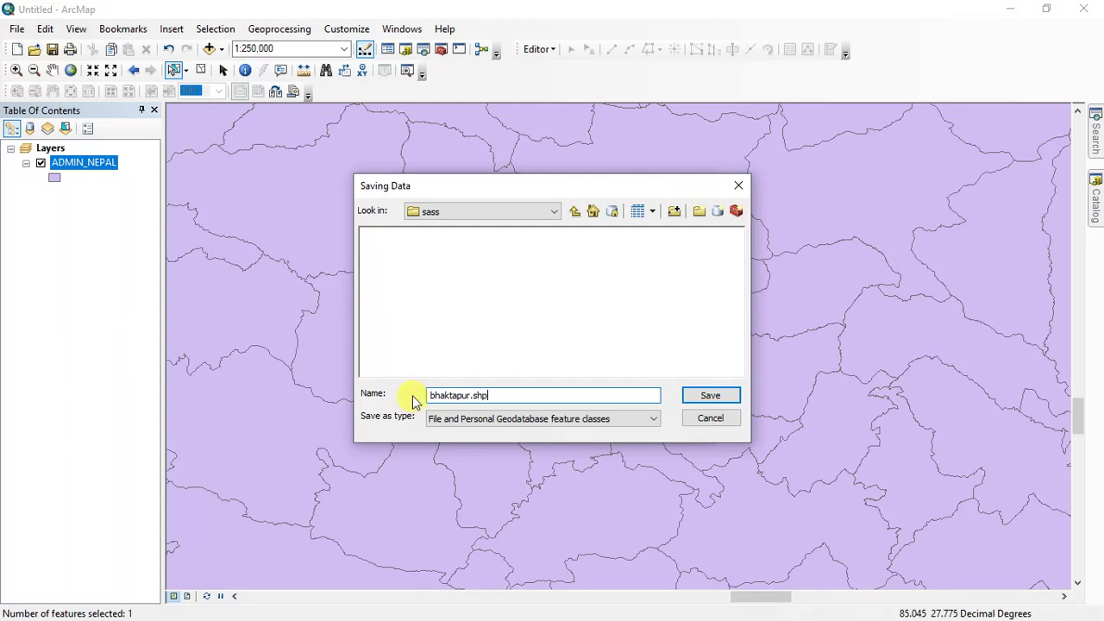
click(451, 421)
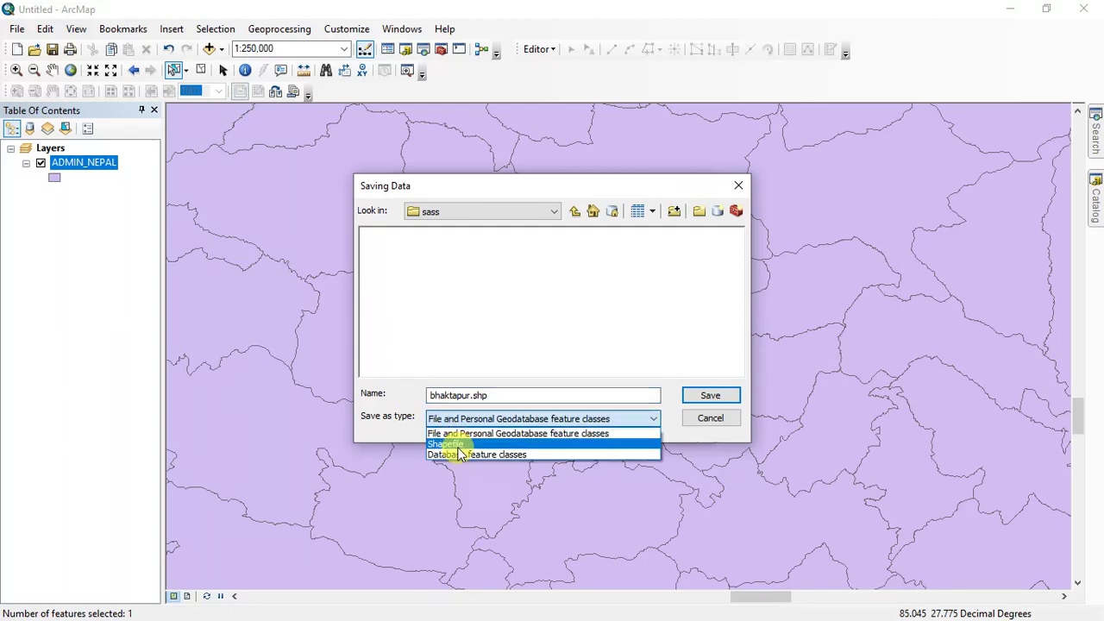
click(457, 446)
click(710, 397)
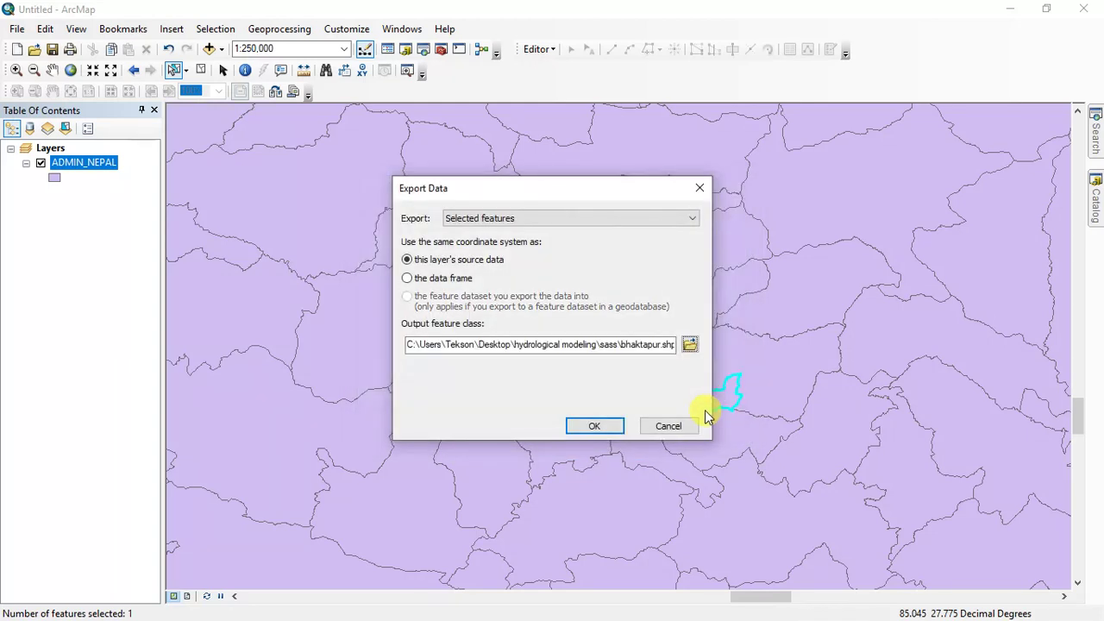
Run the export, add bhaktapur to the map, and remove the ADMIN_NEPAL layer.
click(595, 426)
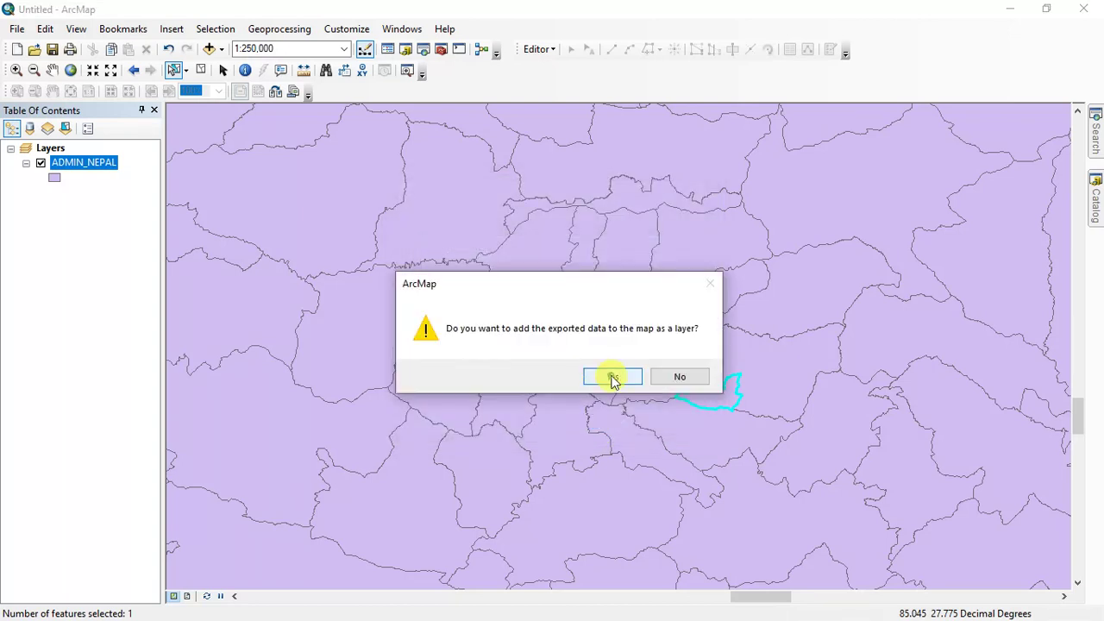
click(610, 376)
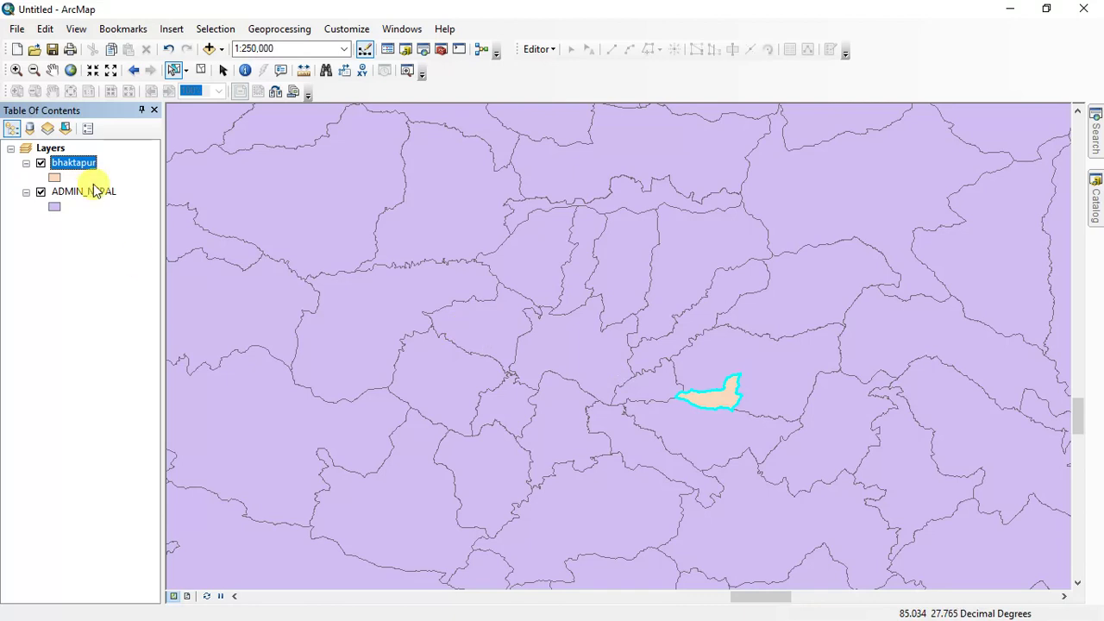
right_click(95, 191)
click(108, 213)
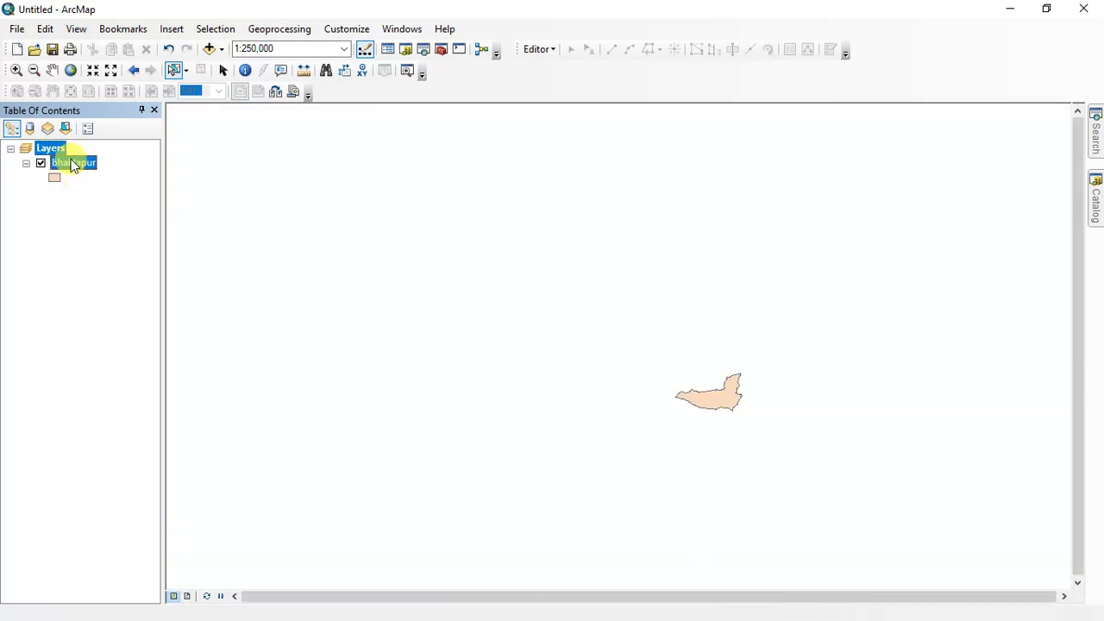
Zoom to the bhaktapur layer and pan to centre the polygon.
right_click(71, 163)
click(116, 244)
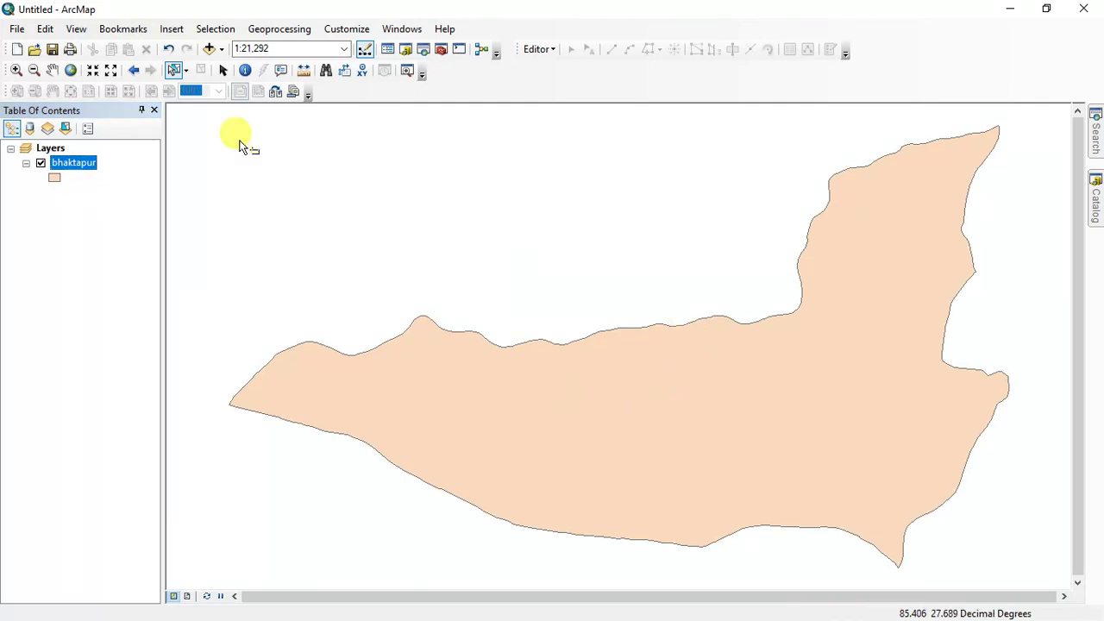
click(52, 70)
drag(540, 360, 506, 353)
drag(636, 380, 621, 387)
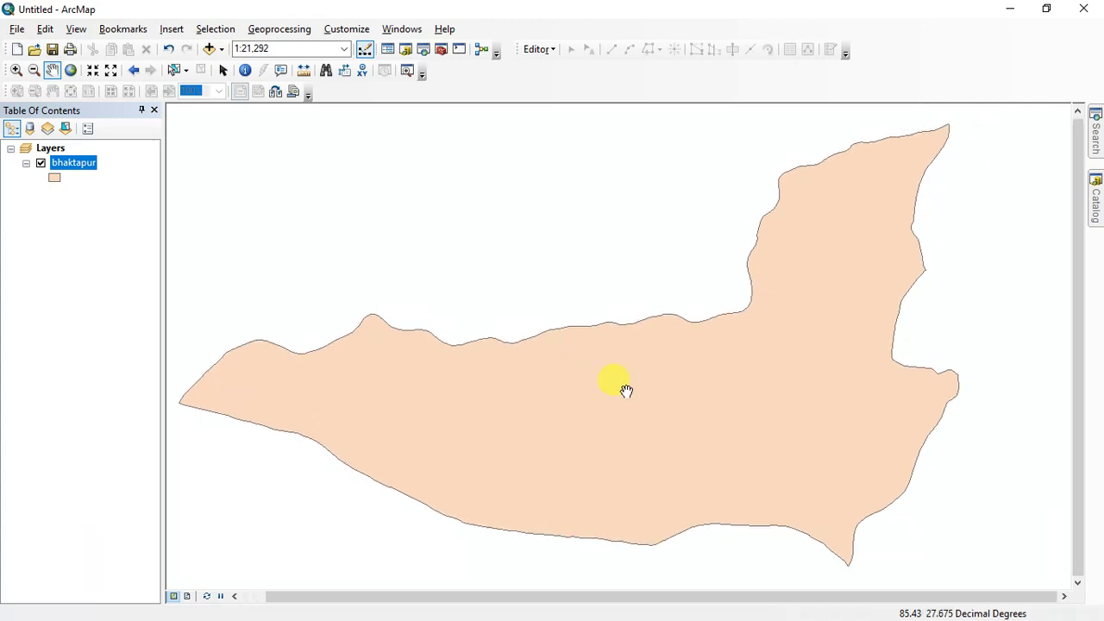
key(alt+Tab)
key(alt+Tab)
key(alt+Tab)
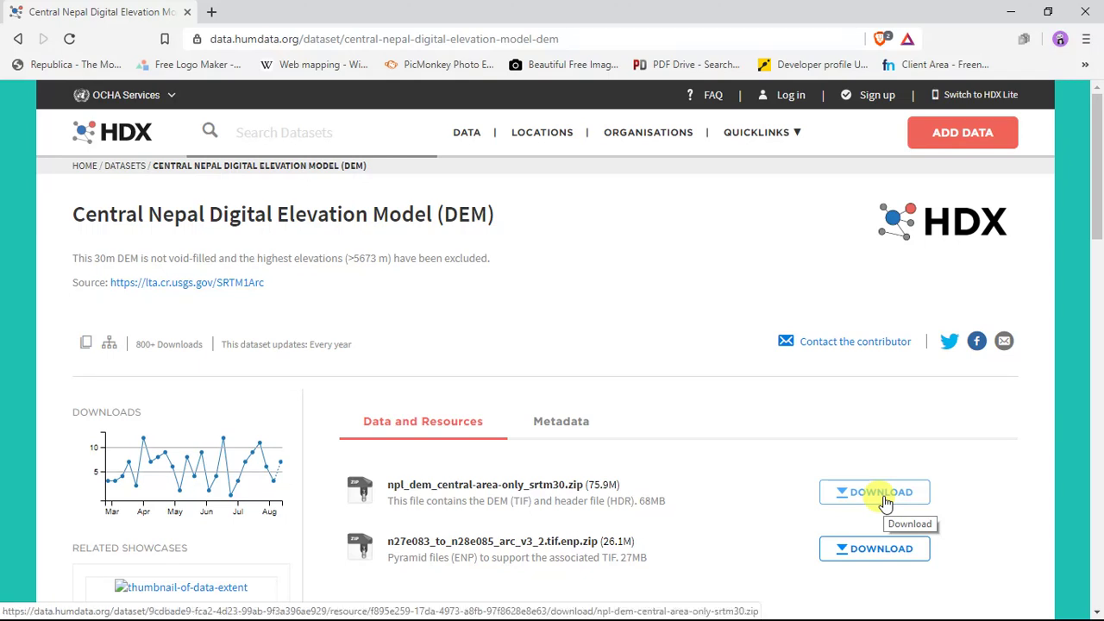
Leave the HDX Central Nepal DEM page and switch to File Explorer.
key(alt+Tab)
key(alt+Tab)
key(alt+Tab)
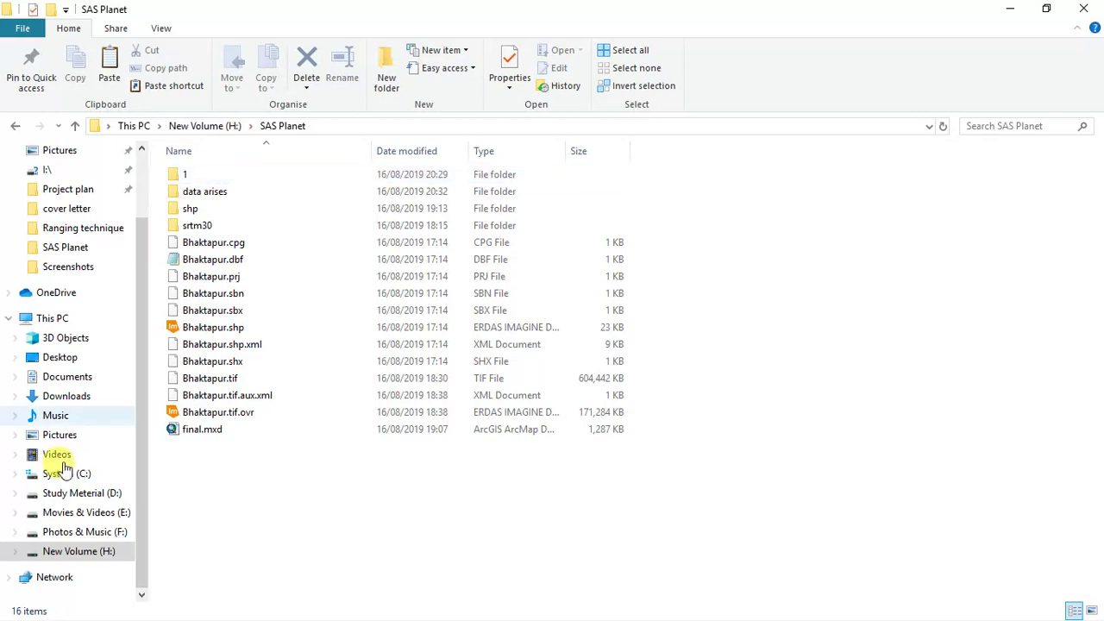
Navigate to Desktop > hydrological modeling > srtm30 to view the n27e083_to_n28e085_arc_v3 files.
click(69, 362)
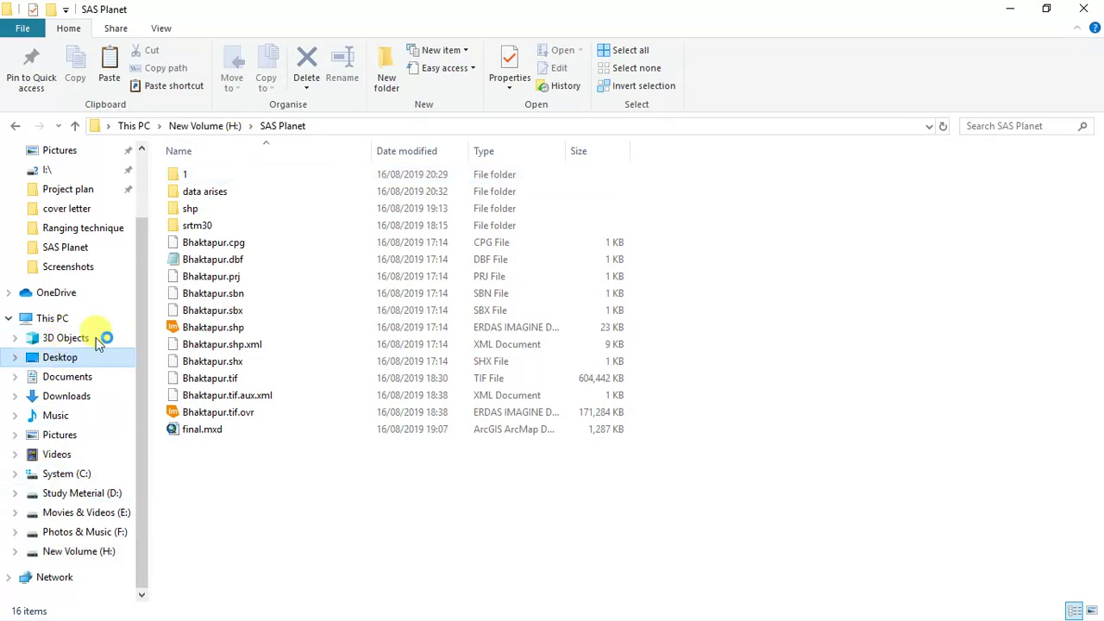
click(239, 276)
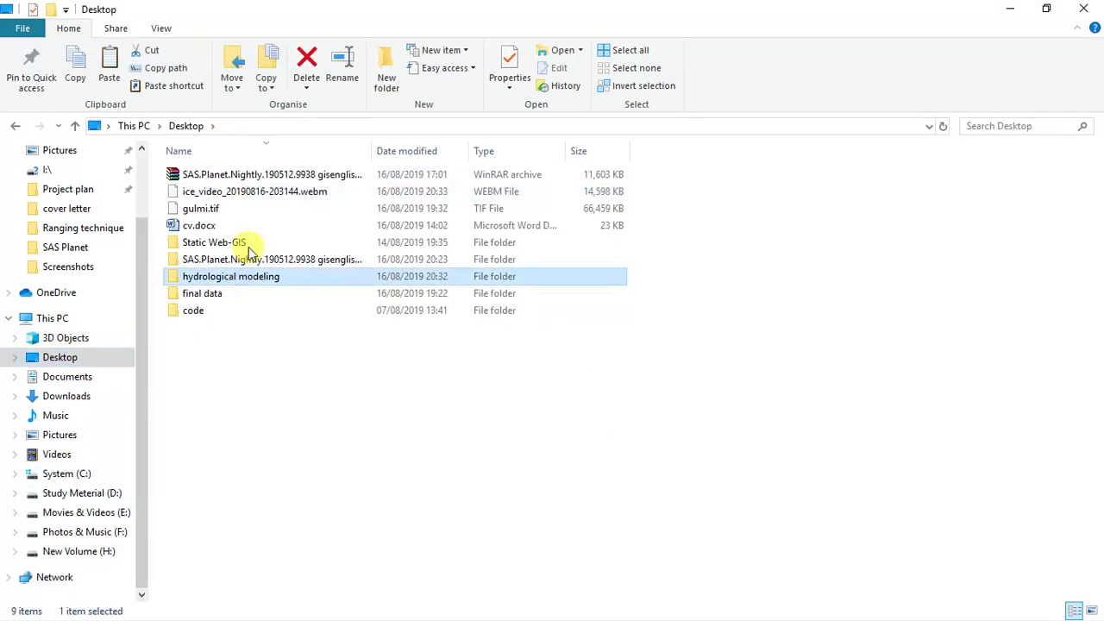
key(Return)
click(234, 209)
double_click(237, 211)
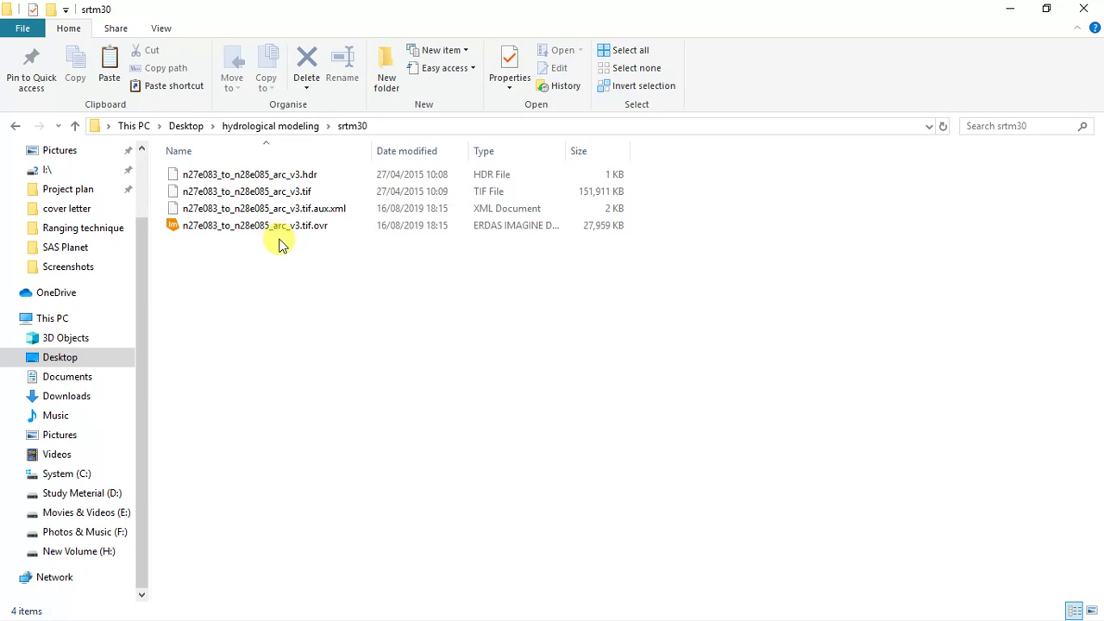
key(alt+Tab)
key(alt+Tab)
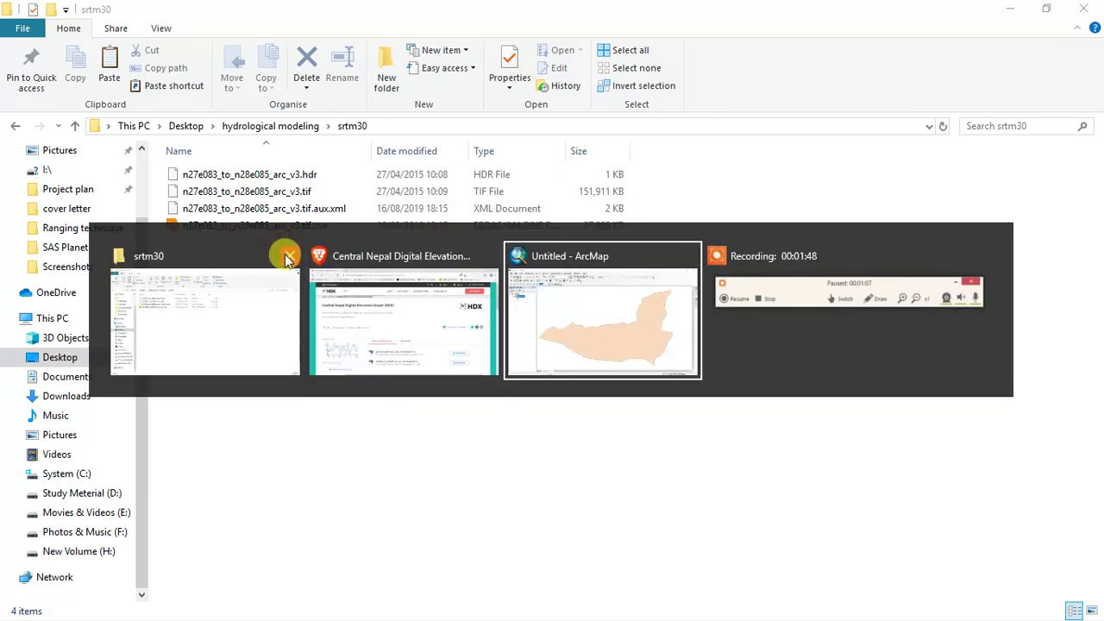
Drag n27e083_to_n28e085_arc_v3.tif from the Catalog's srtm30 folder onto the map, accepting transformations.
click(1096, 207)
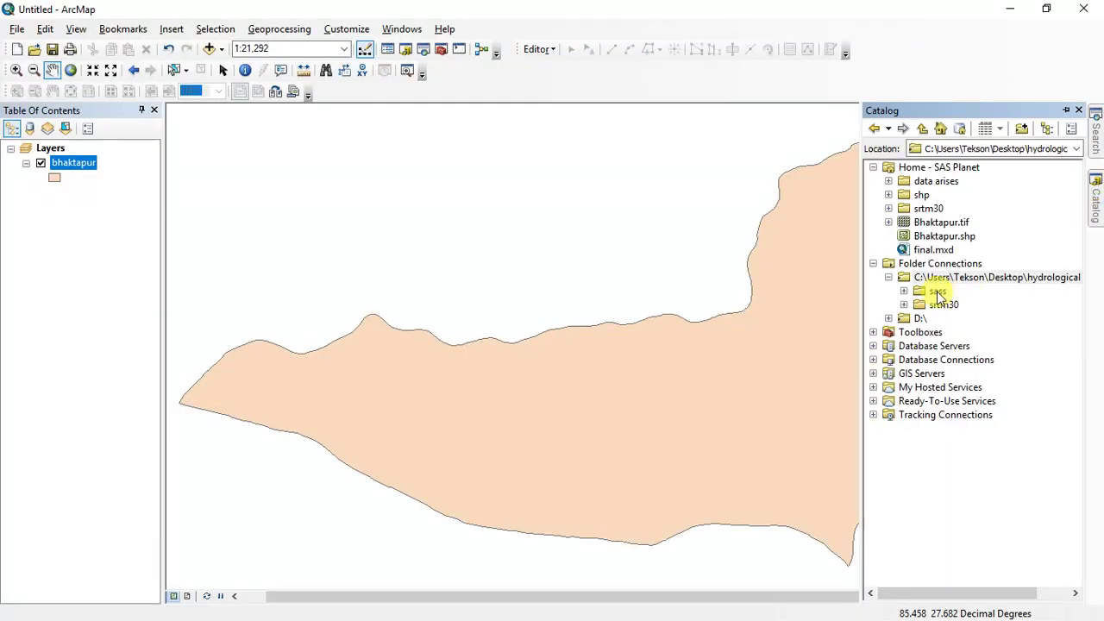
click(904, 305)
drag(971, 323, 646, 329)
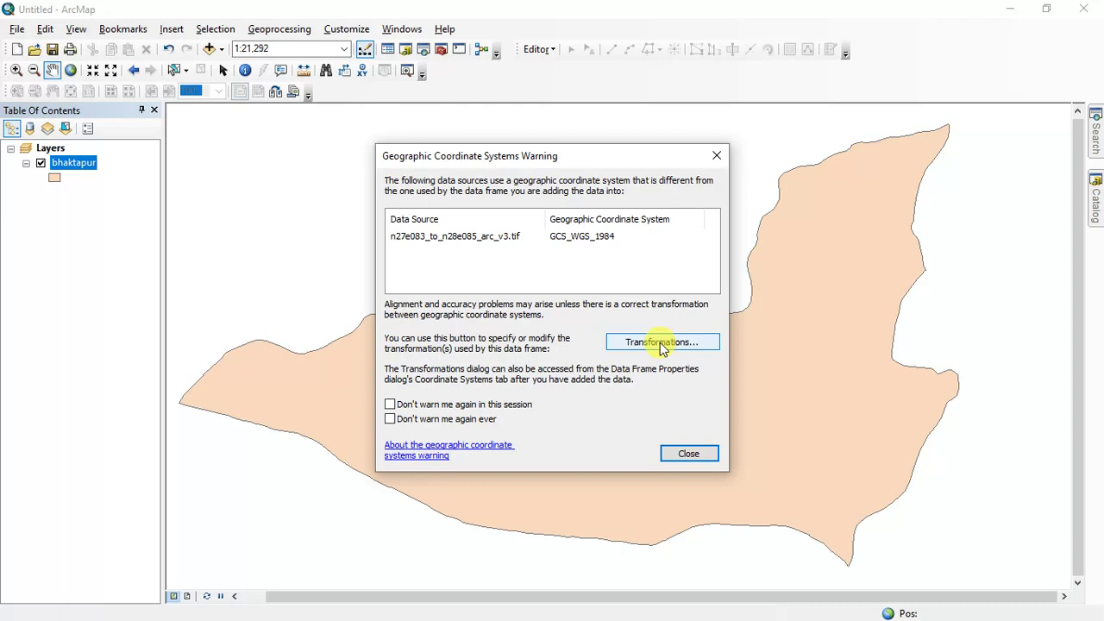
click(662, 342)
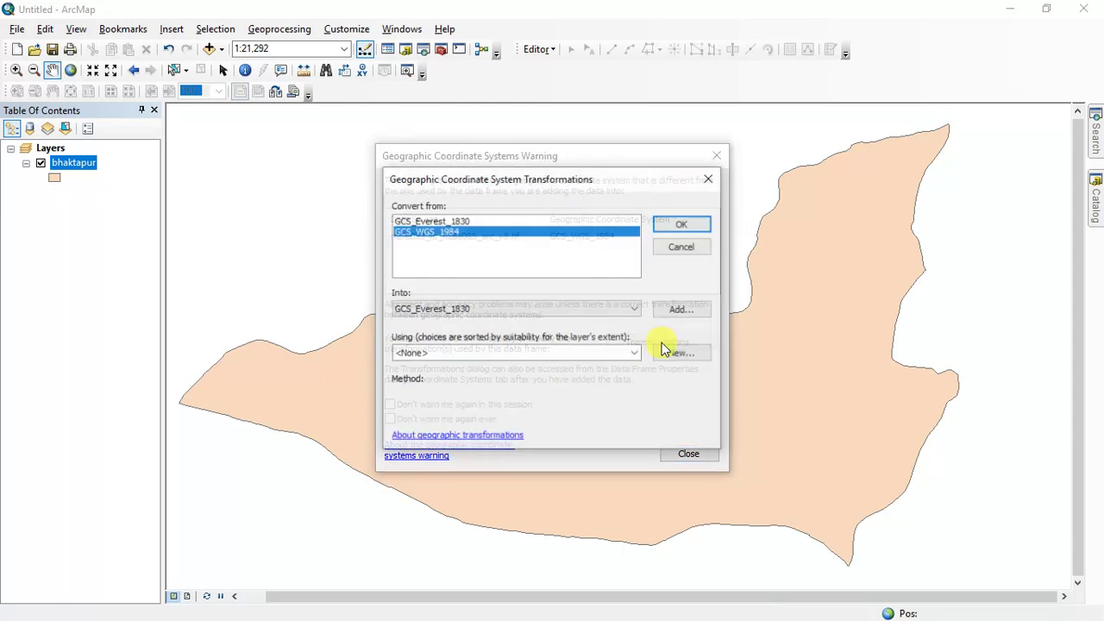
click(676, 220)
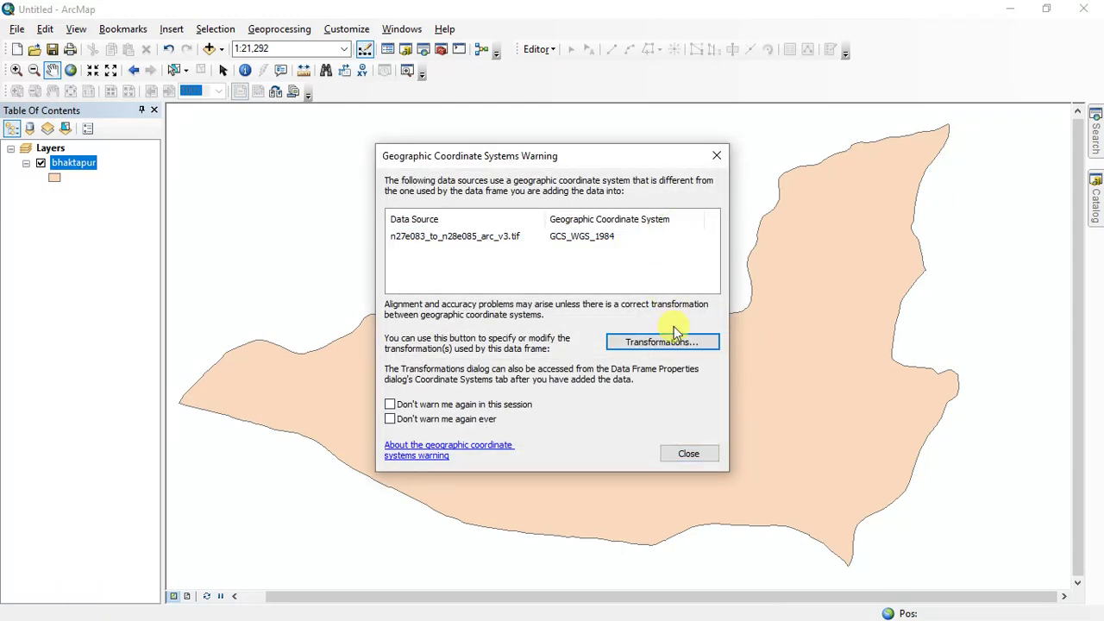
click(690, 454)
Enable the Draw toolbar and draw a rectangle enclosing the Bhaktapur polygon.
click(147, 197)
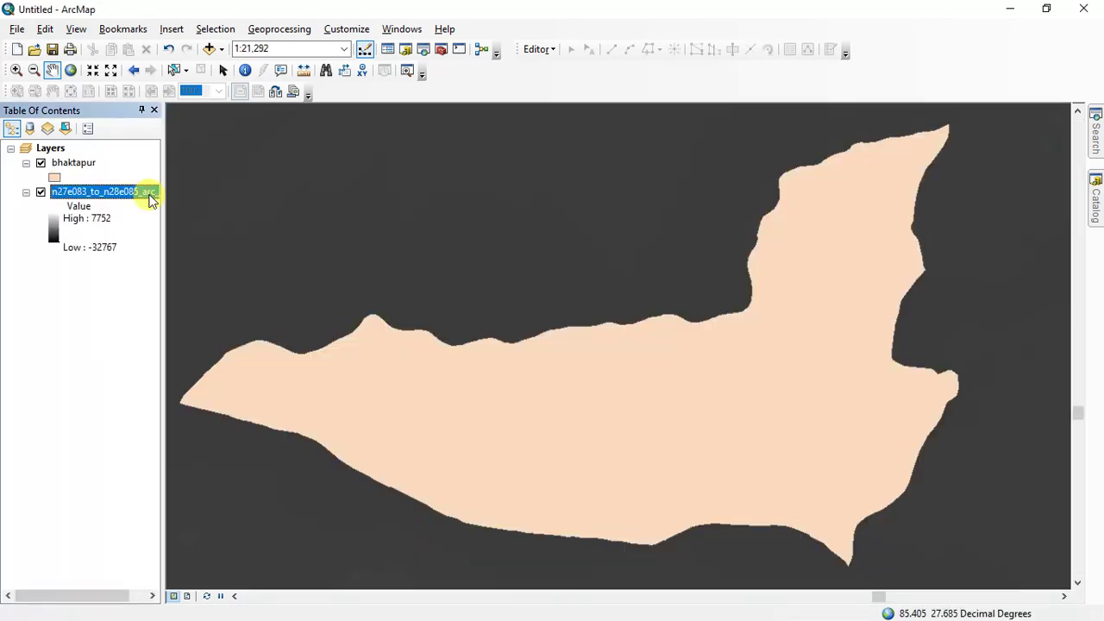
scroll(609, 257, down, 2)
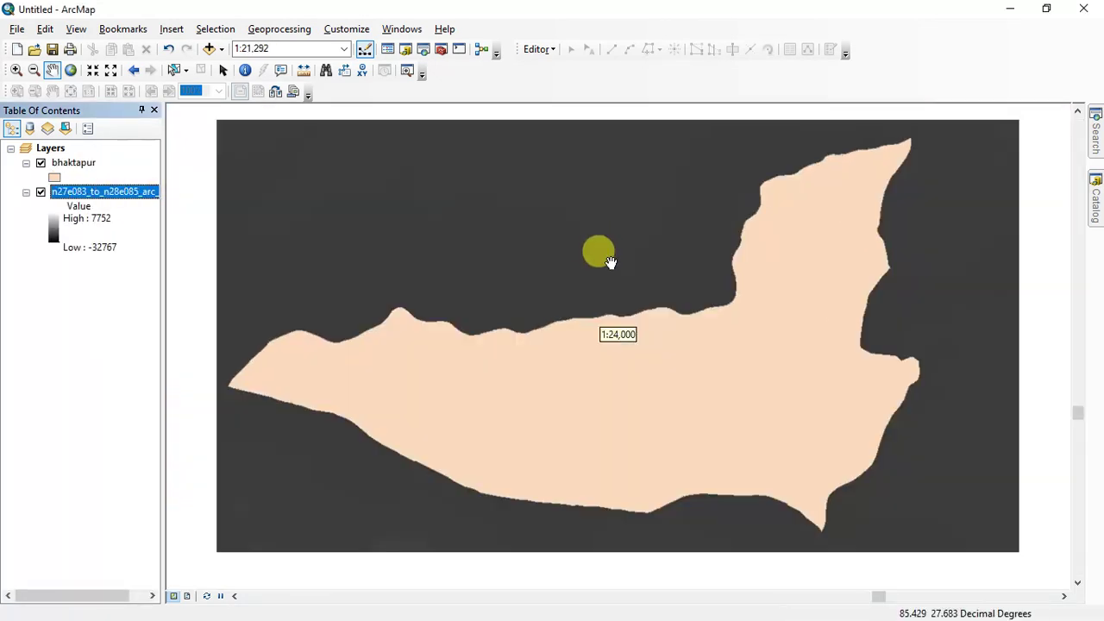
scroll(608, 260, down, 1)
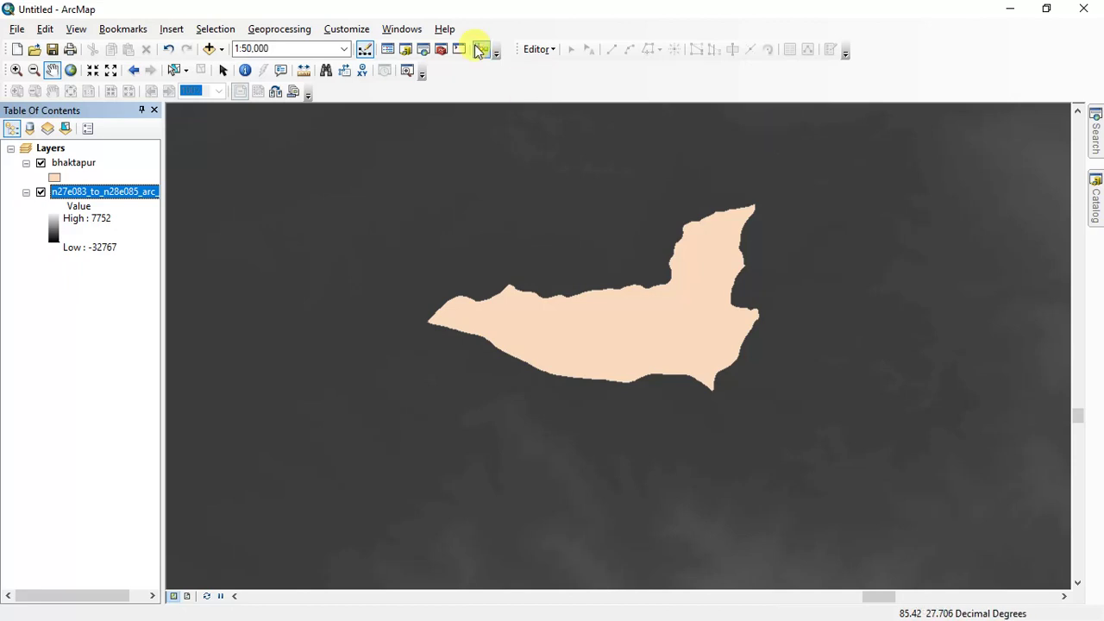
right_click(562, 81)
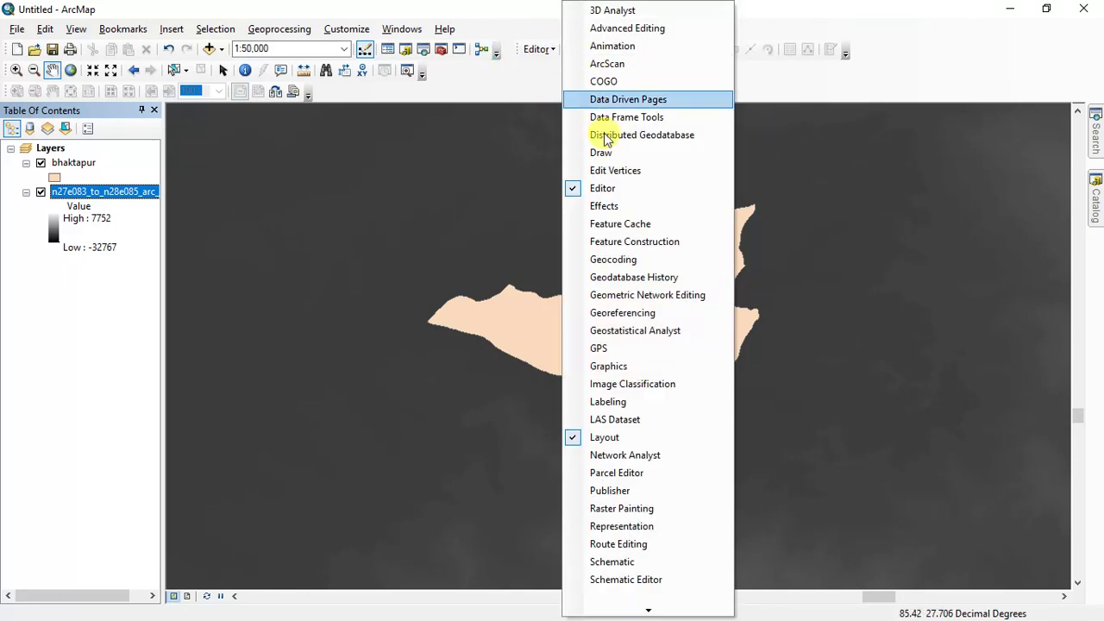
click(600, 153)
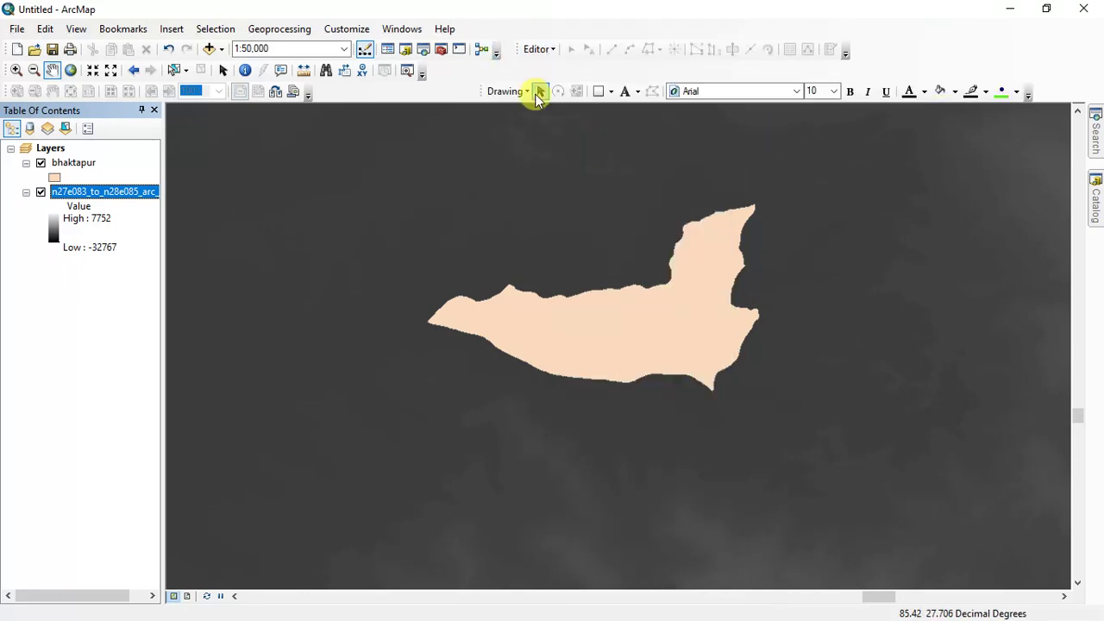
click(597, 92)
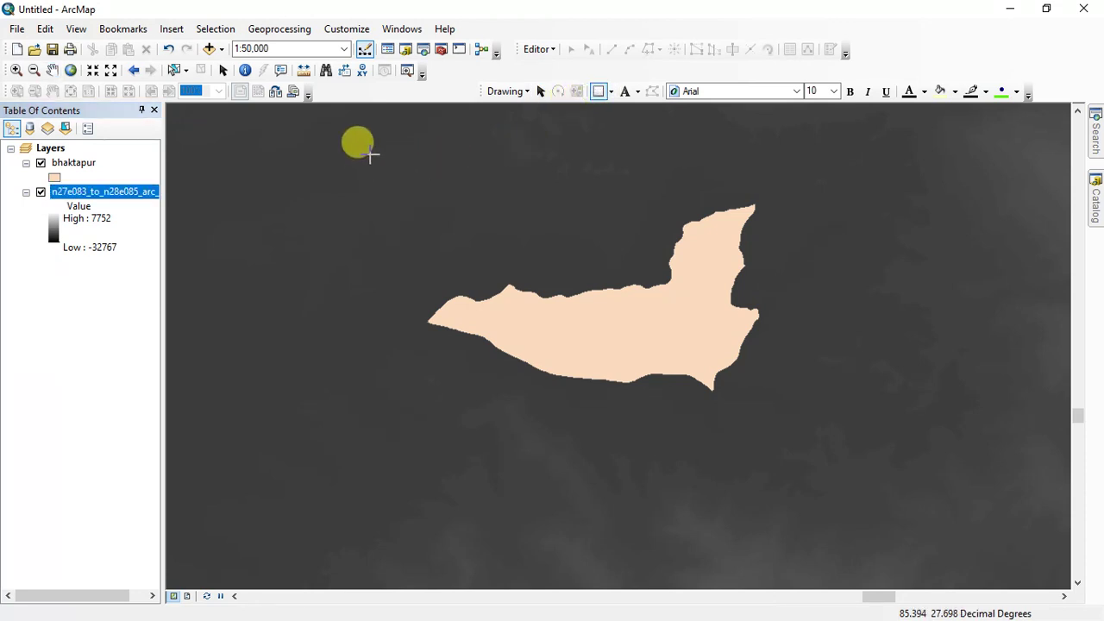
drag(372, 138, 844, 464)
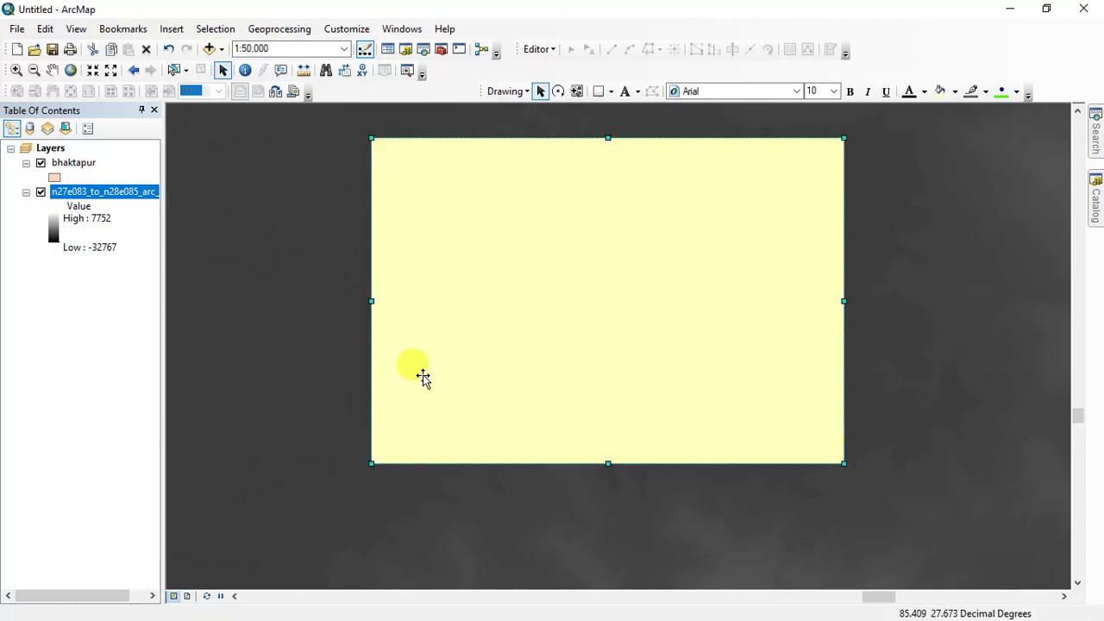
Start exporting the elevation raster and create a 'data arises' folder in hydrological modeling.
right_click(130, 195)
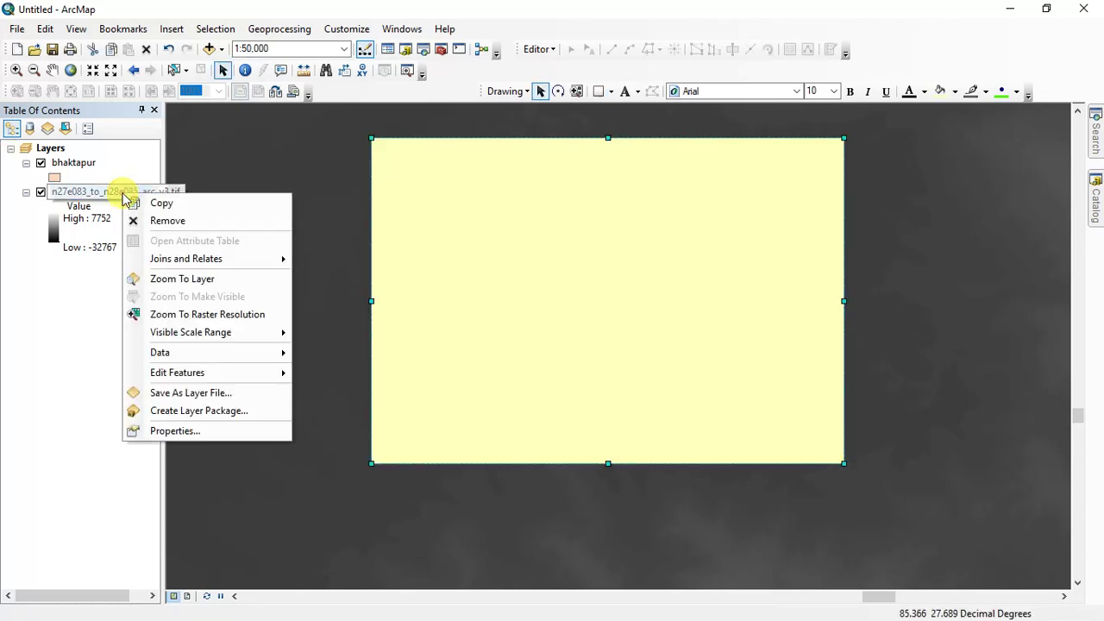
mouse_move(259, 354)
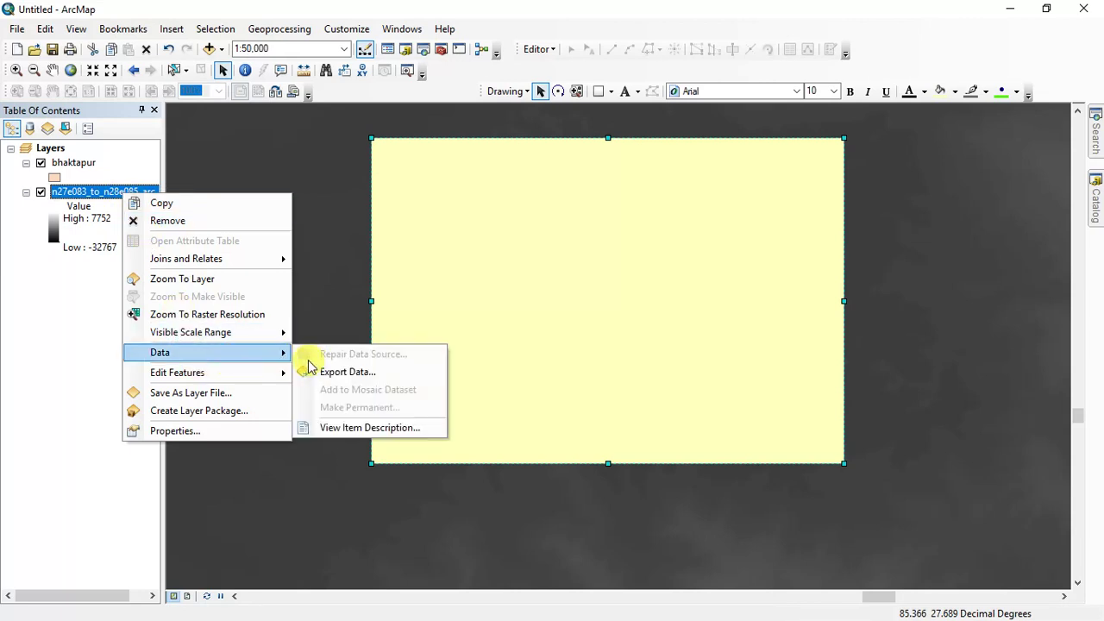
click(348, 376)
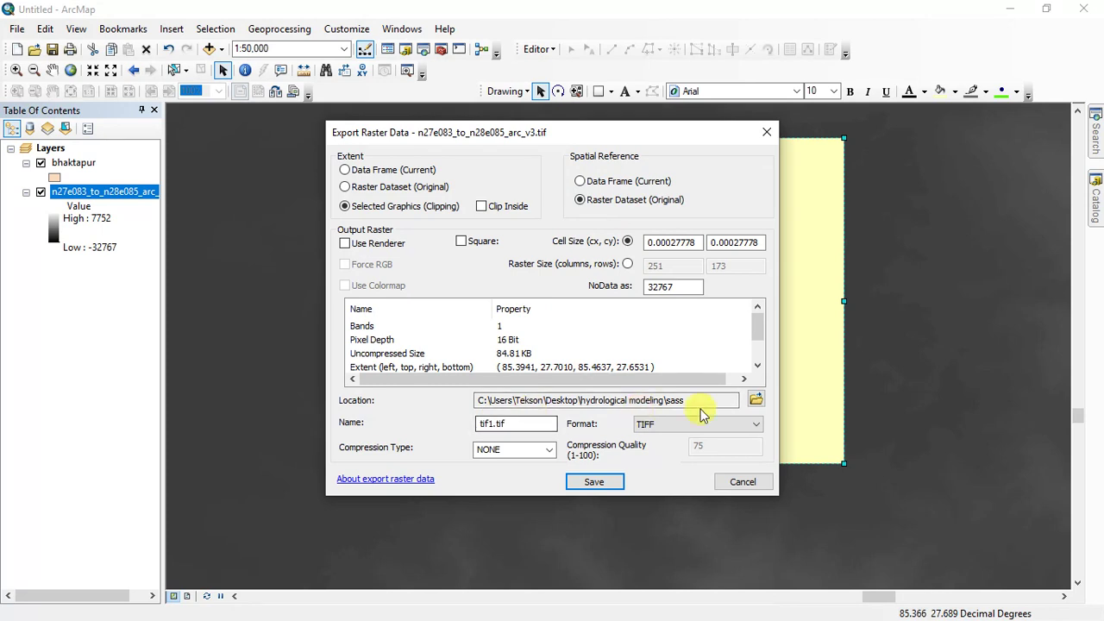
click(756, 401)
click(575, 212)
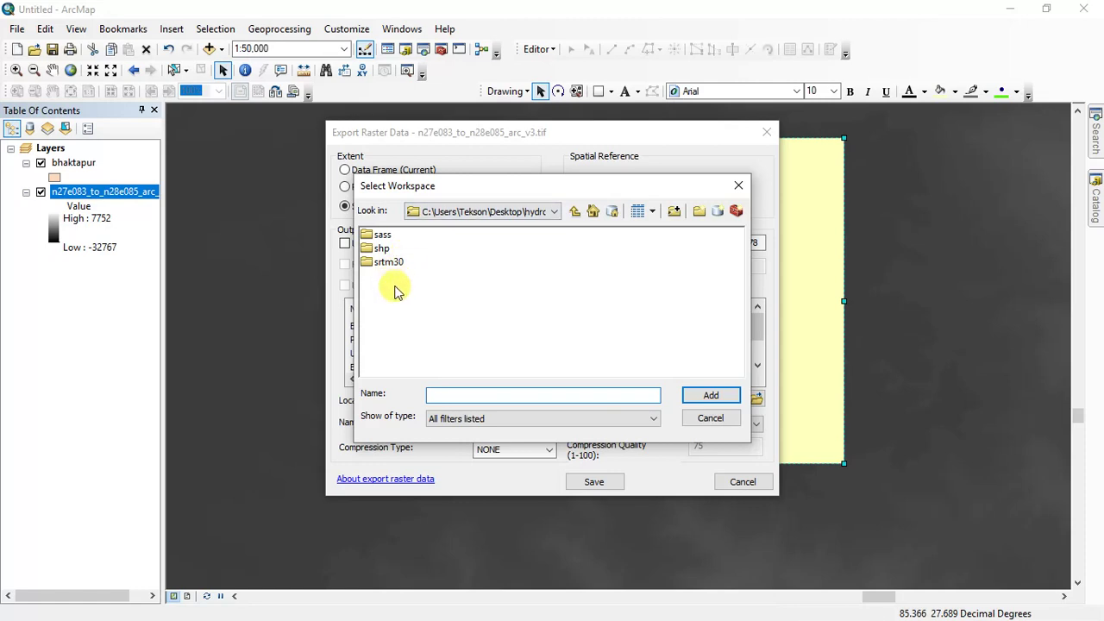
click(698, 211)
text(data arises)
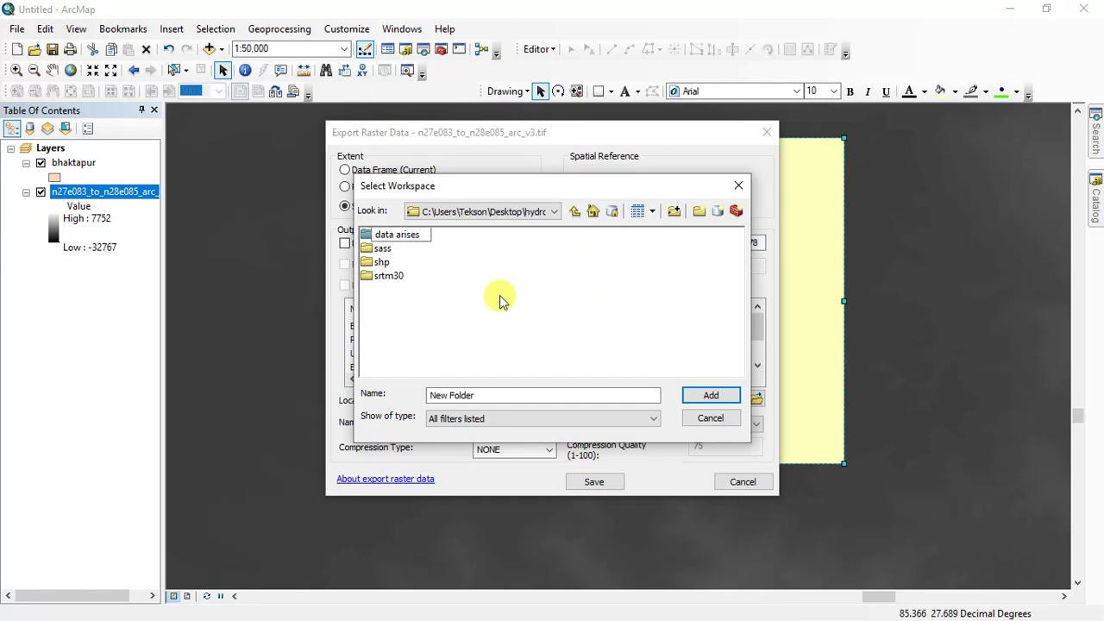
click(498, 301)
double_click(389, 237)
Set 'data arises' as the output location after dismissing object-not-found errors.
click(492, 389)
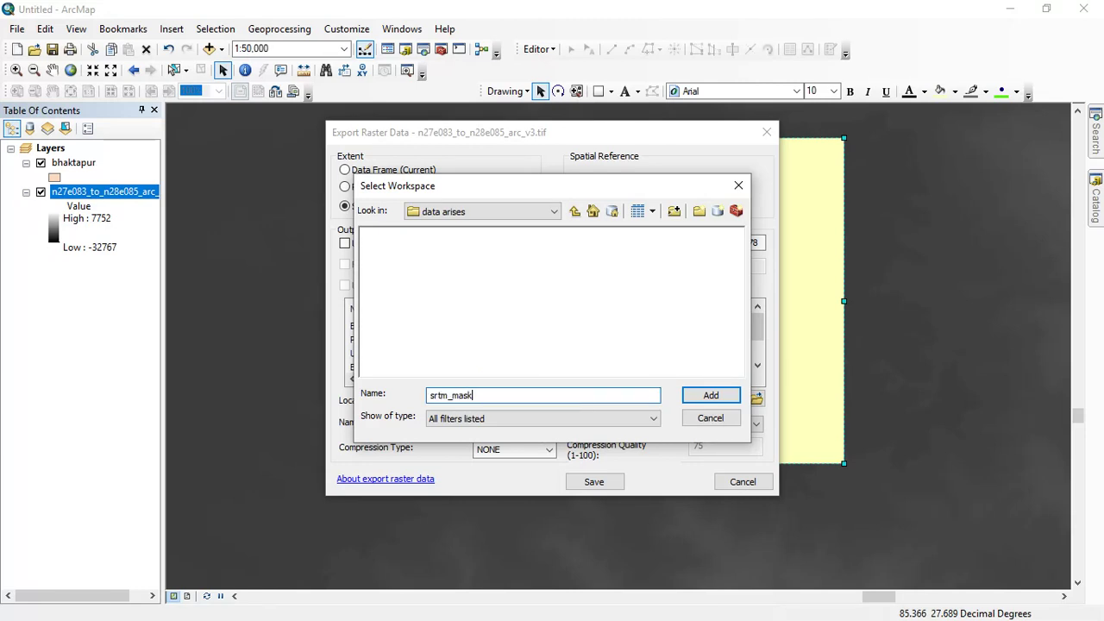
key(Return)
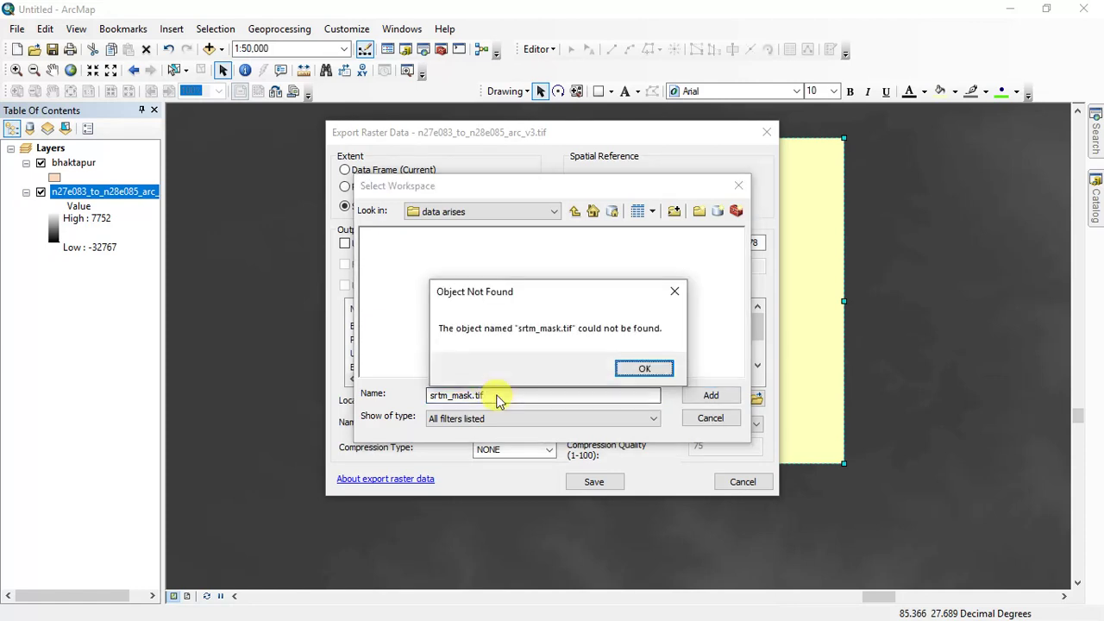
click(627, 373)
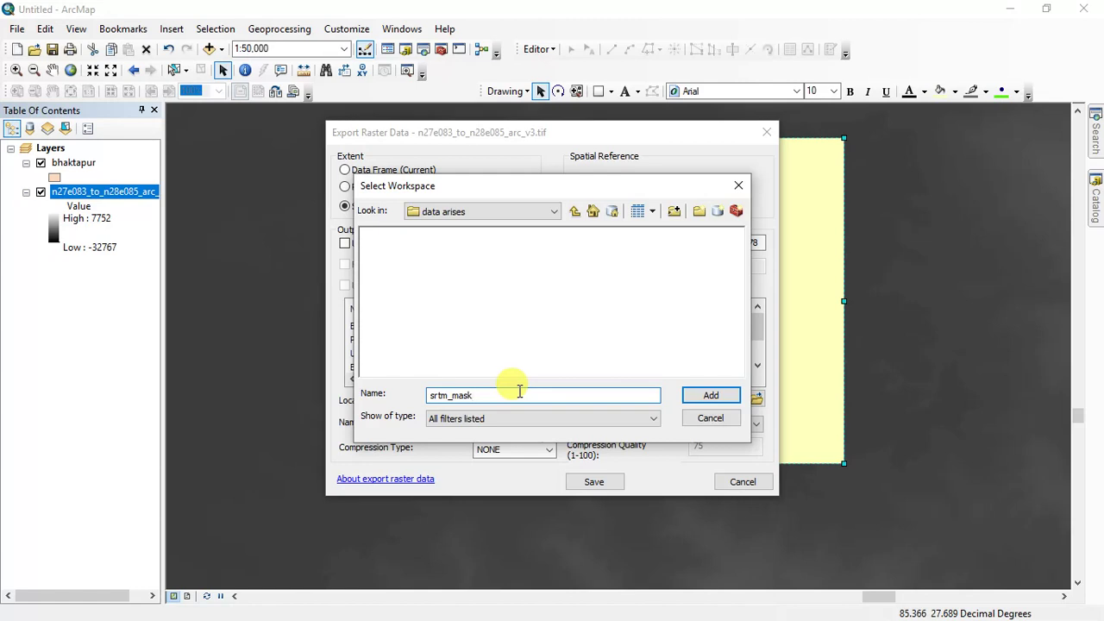
key(Return)
click(636, 369)
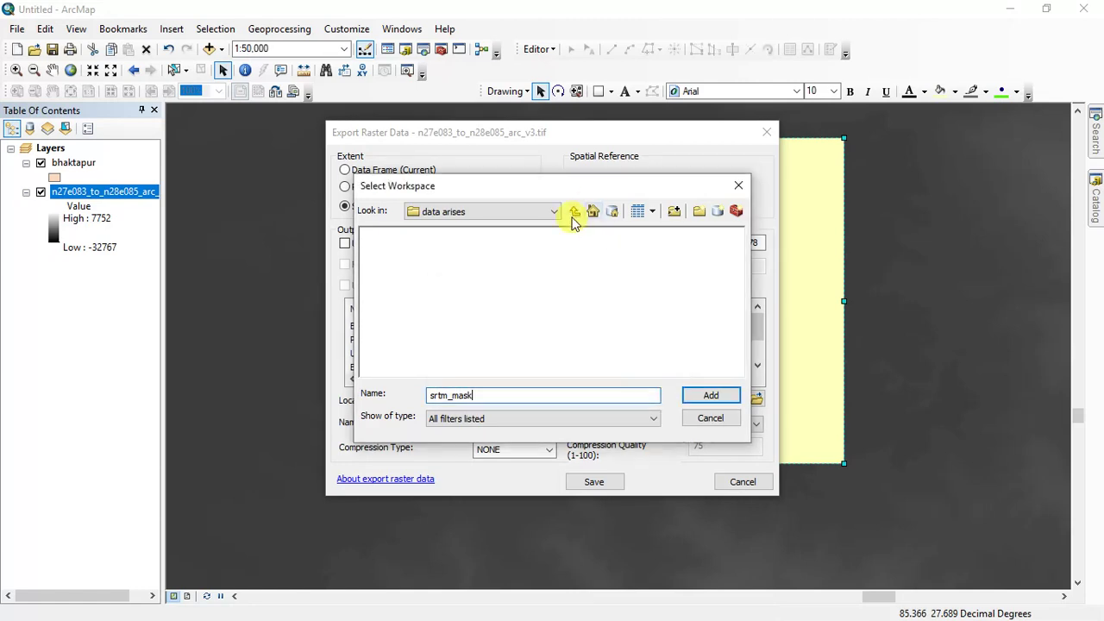
click(575, 210)
click(395, 235)
click(712, 395)
Name the clipped raster srtm_data.tif, save it, and add it to the map.
double_click(489, 423)
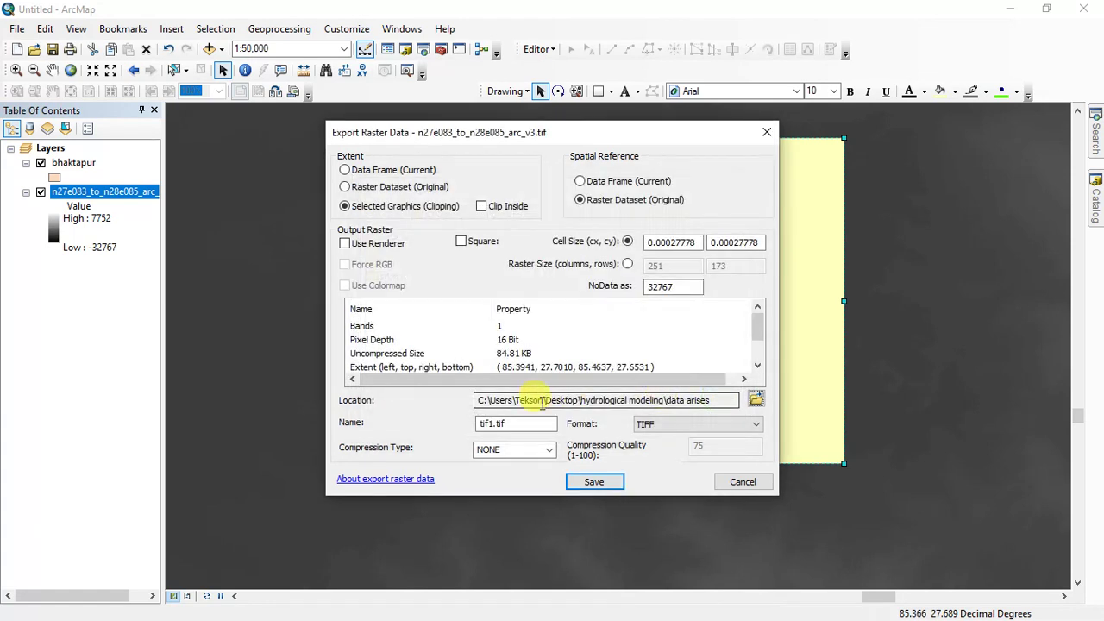
text(tl)
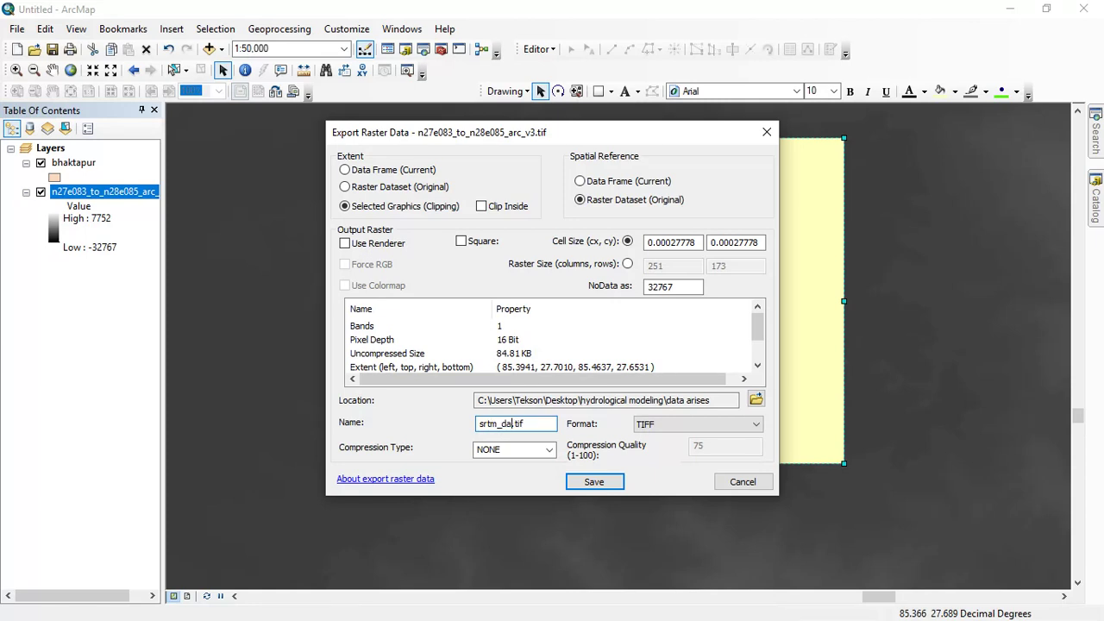
click(594, 482)
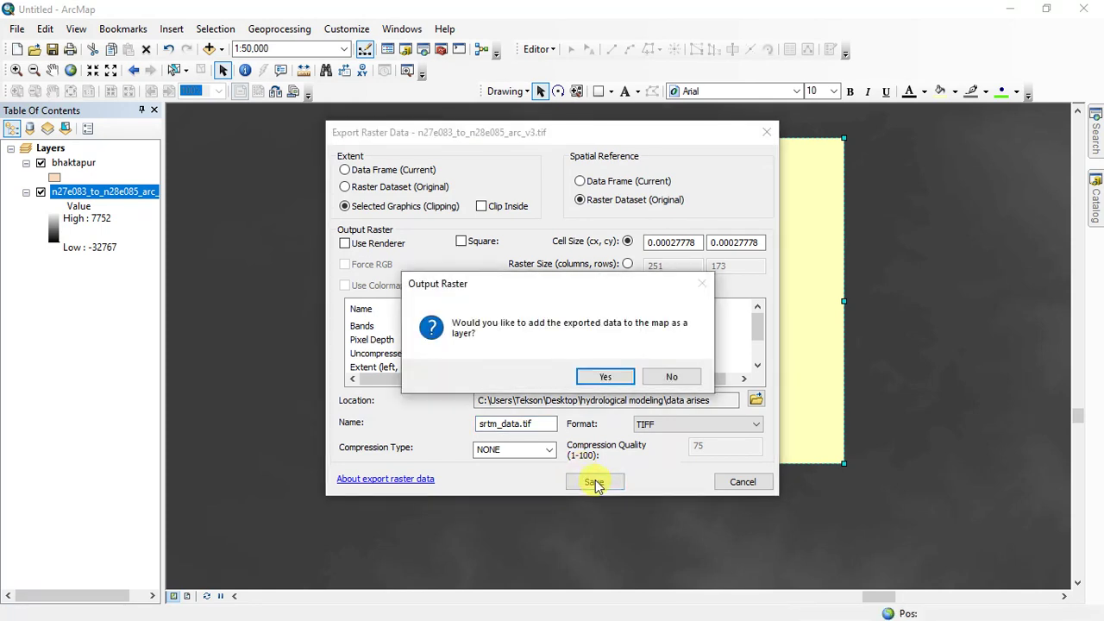
click(593, 375)
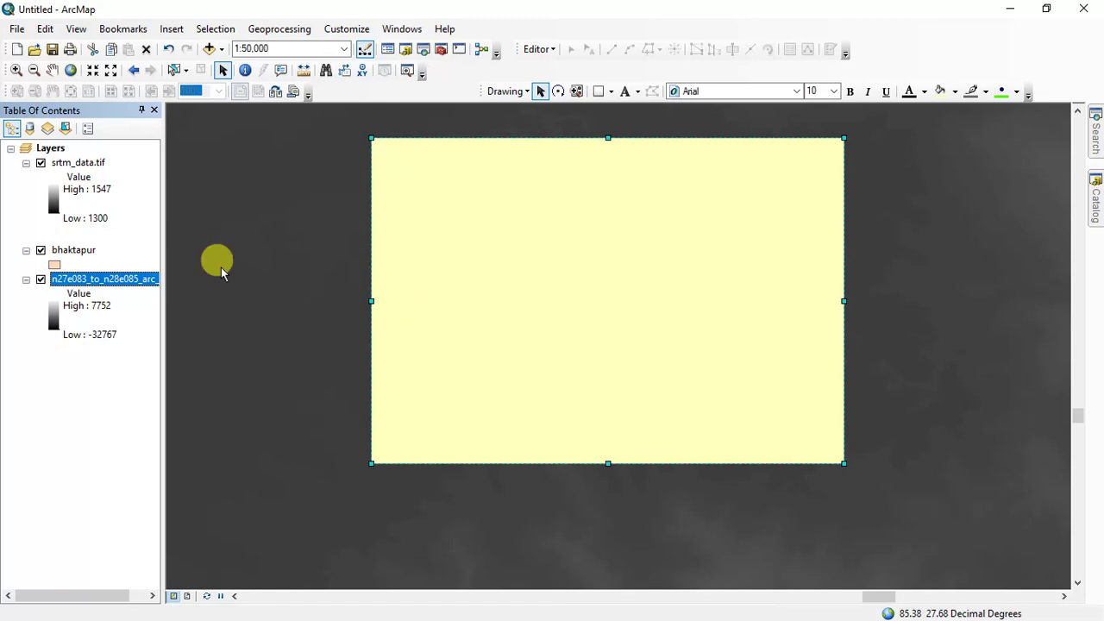
Remove the original elevation raster layer and delete the rectangle graphic.
right_click(110, 285)
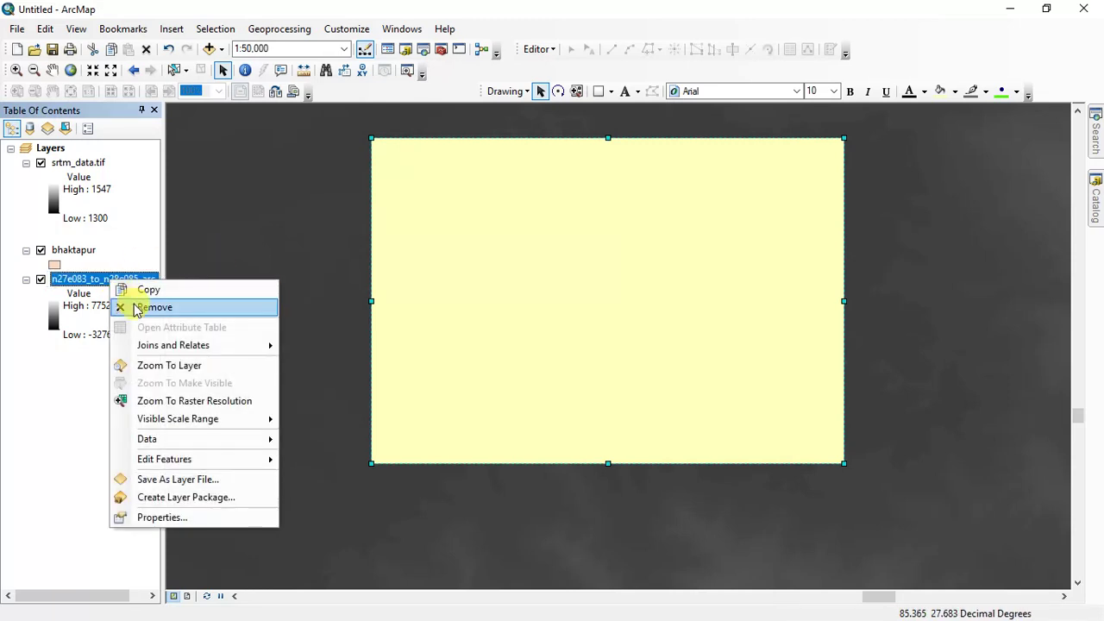
click(135, 305)
right_click(554, 217)
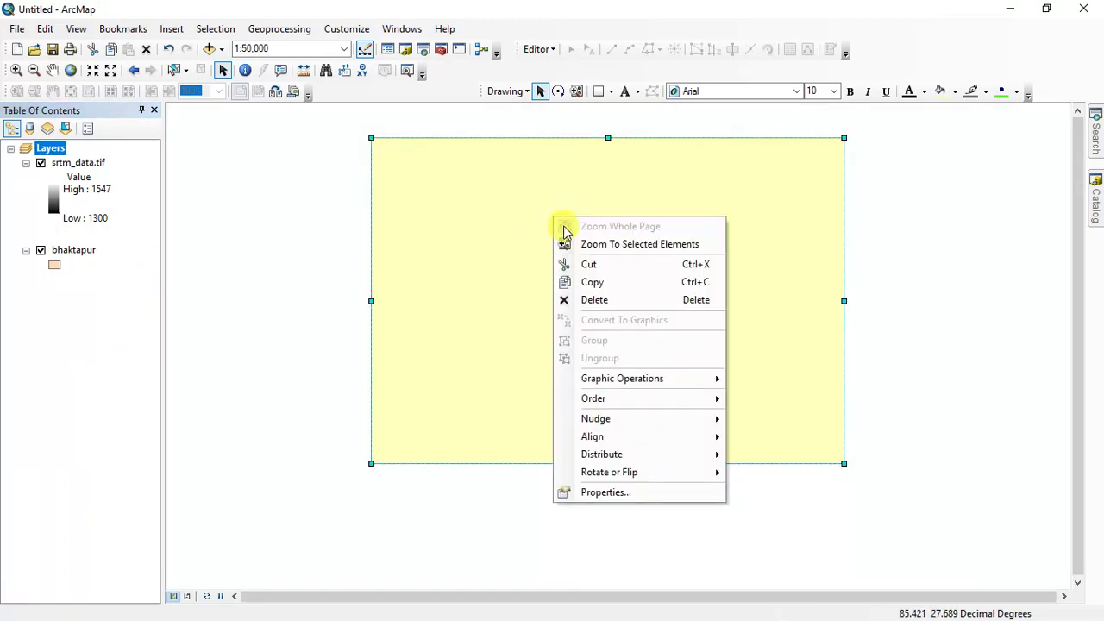
click(597, 301)
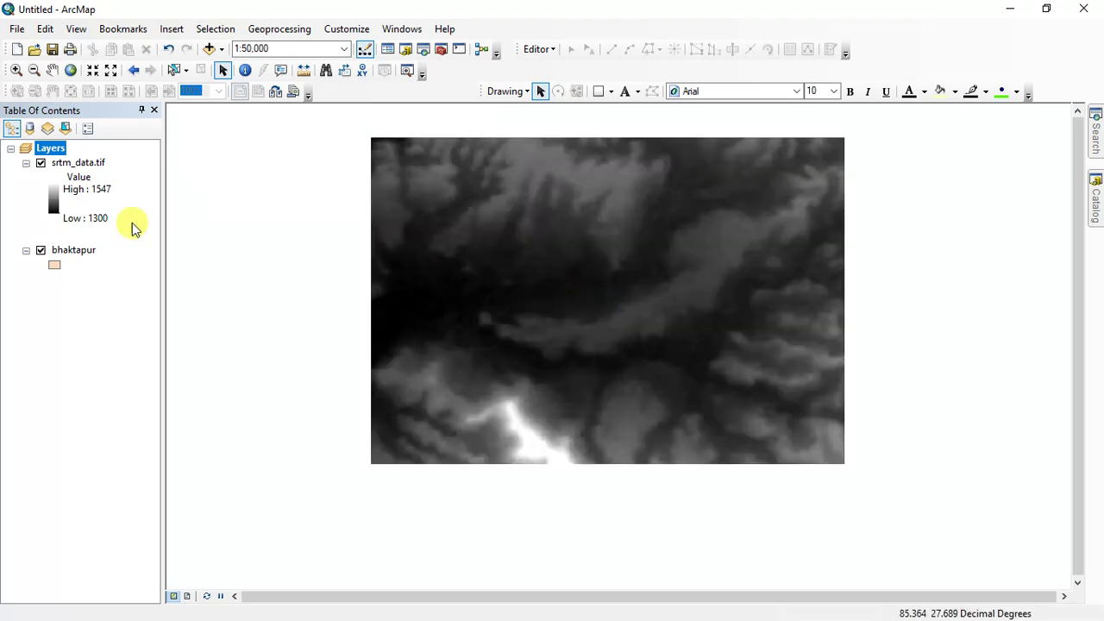
Reposition the clipped raster in view and move bhaktapur above srtm_data.tif.
click(53, 69)
drag(533, 207, 539, 270)
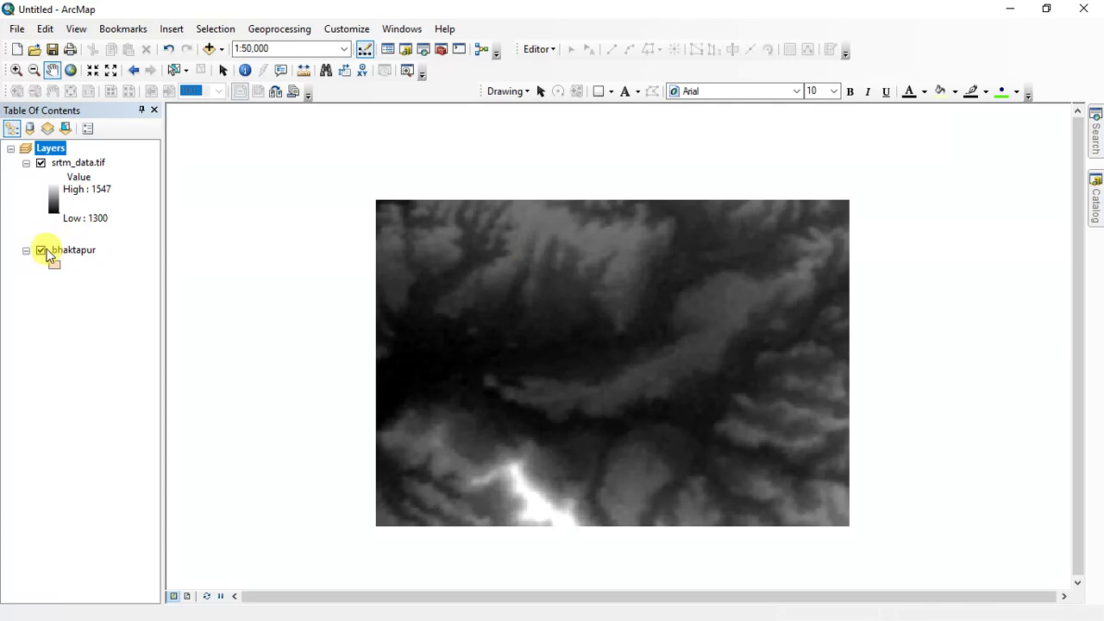
click(44, 166)
click(41, 164)
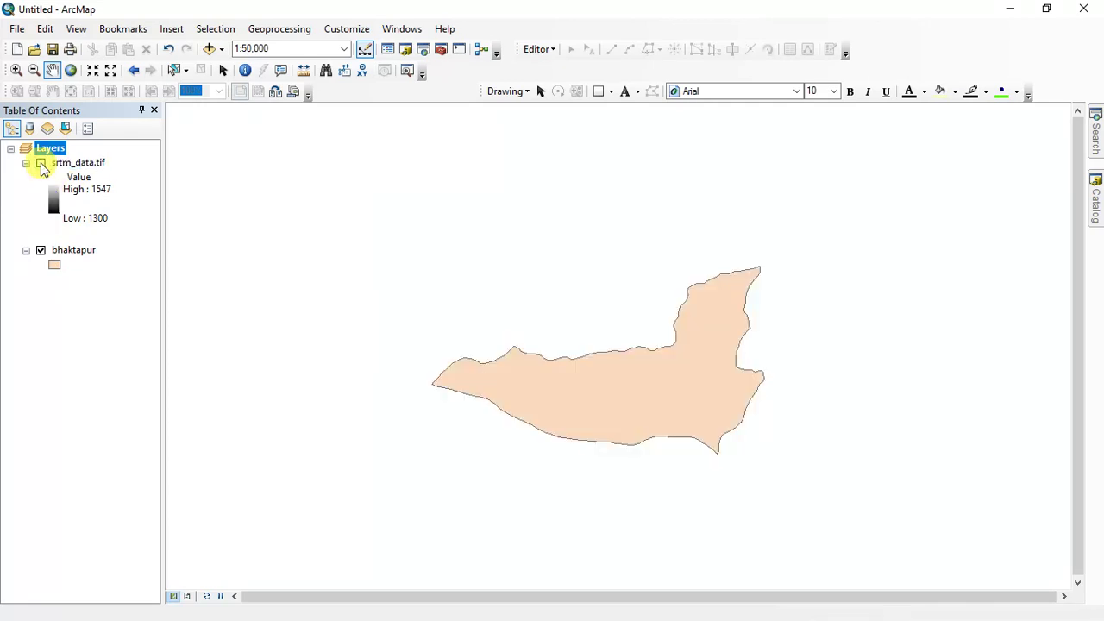
click(42, 164)
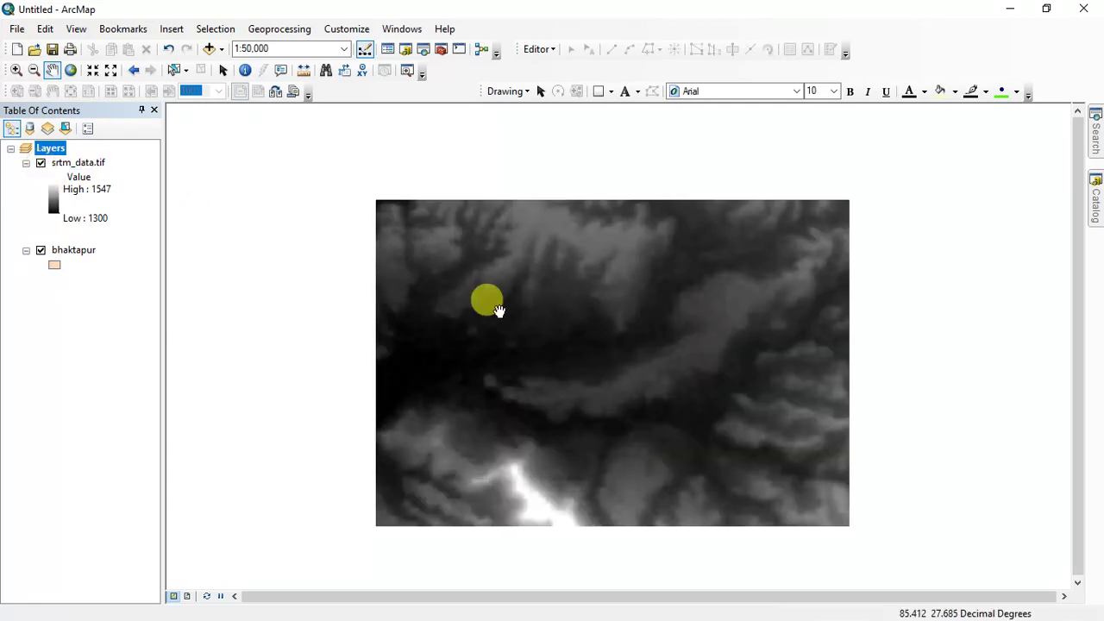
key(alt+Tab)
key(alt+Tab)
drag(66, 258, 86, 149)
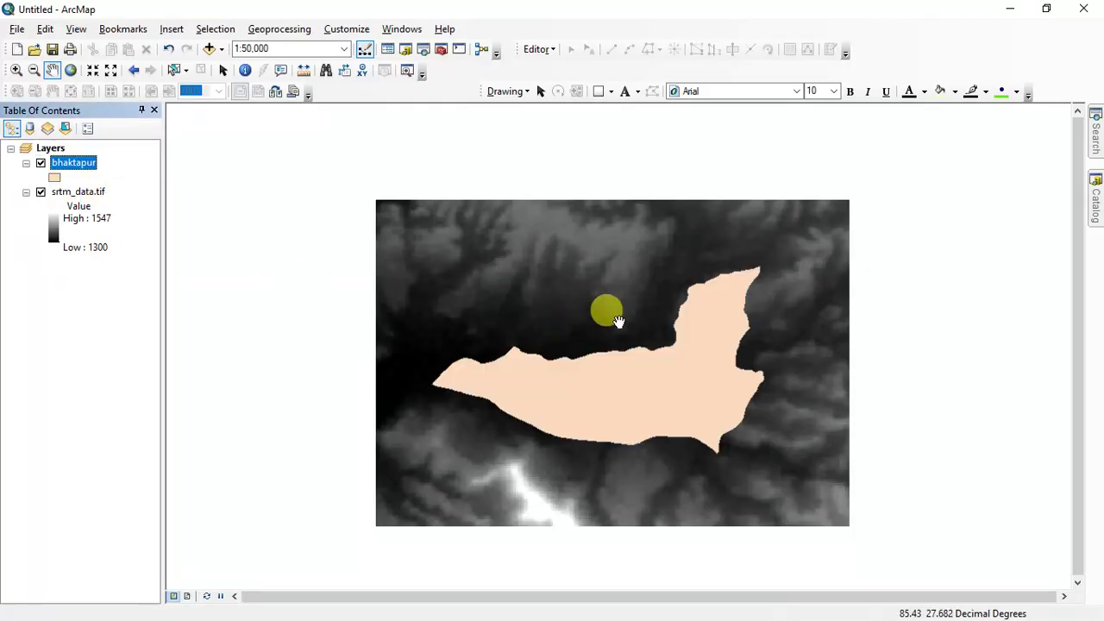
key(alt+Tab)
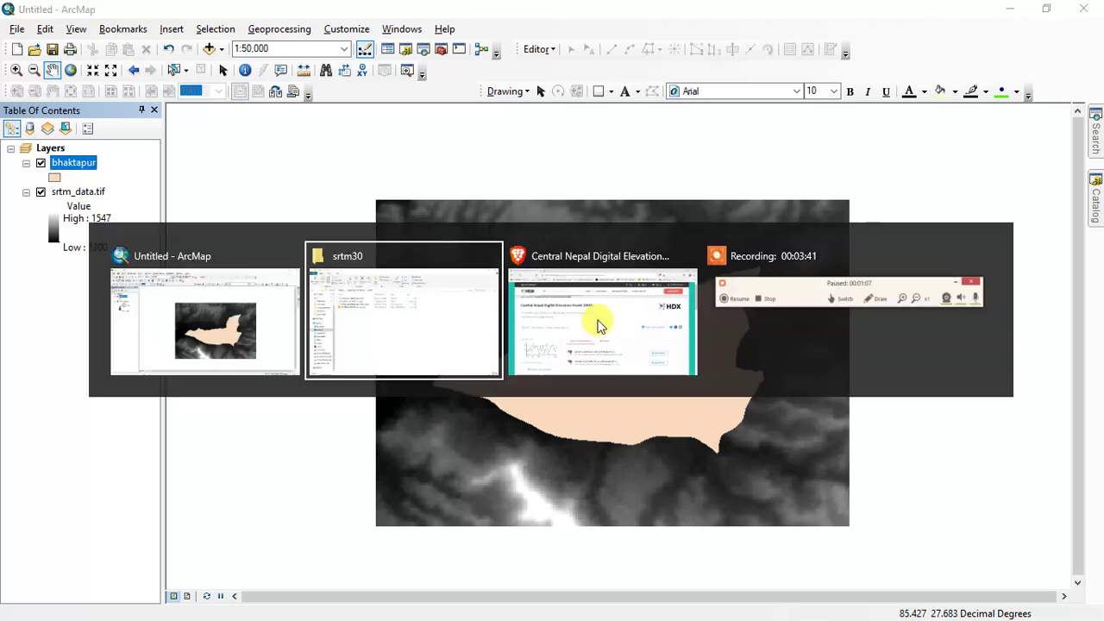
Search 'sas planet' in Brave and open the GIS English SAS Planet download page.
click(592, 320)
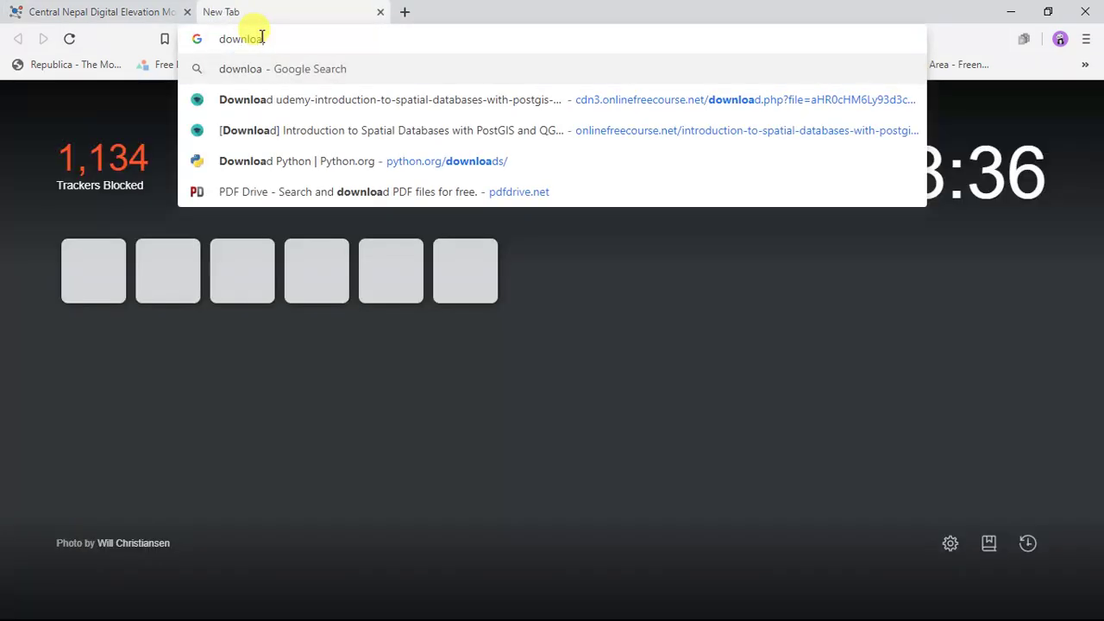
key(BackSpace)
key(BackSpace)
key(BackSpace)
key(BackSpace)
key(BackSpace)
key(BackSpace)
key(BackSpace)
text(sas planet)
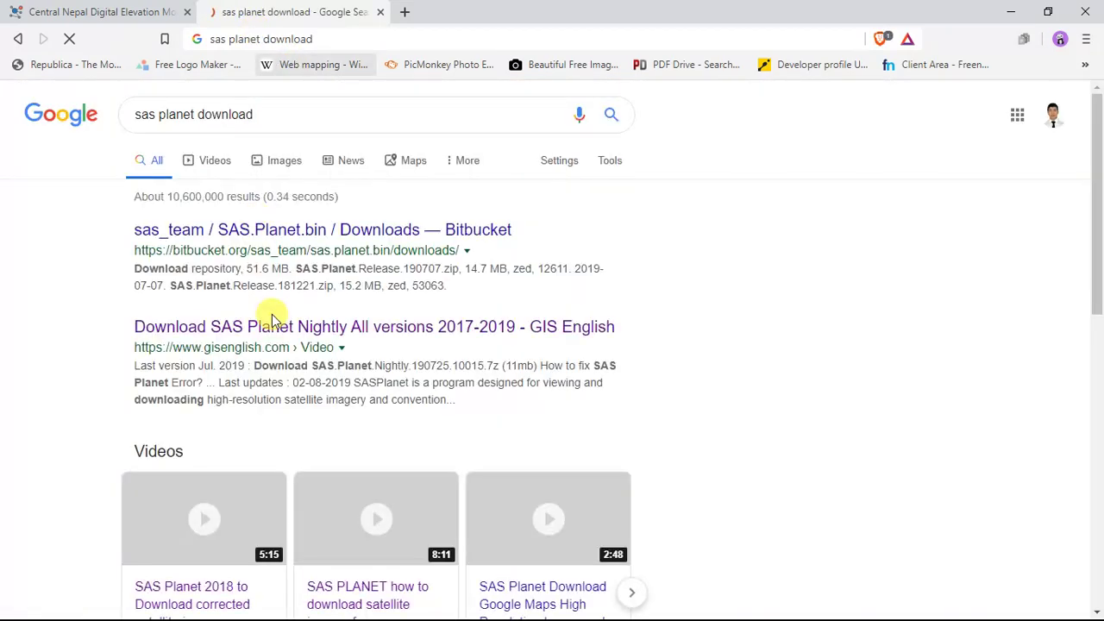
click(321, 335)
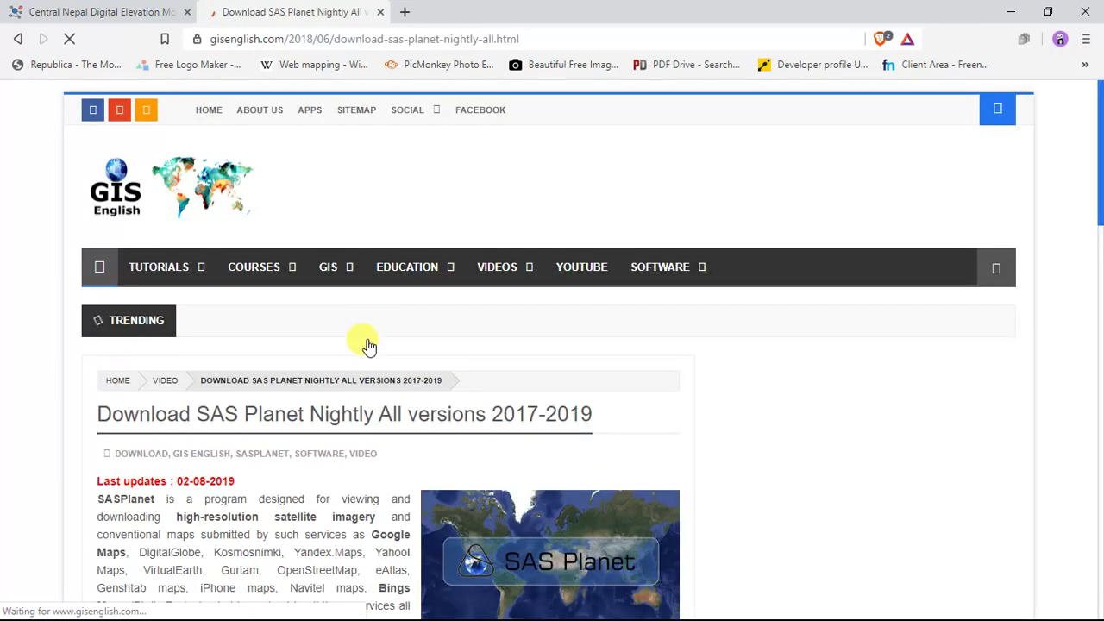
Look through the SAS Planet Nightly downloads, then minimize Brave.
scroll(368, 353, down, 4)
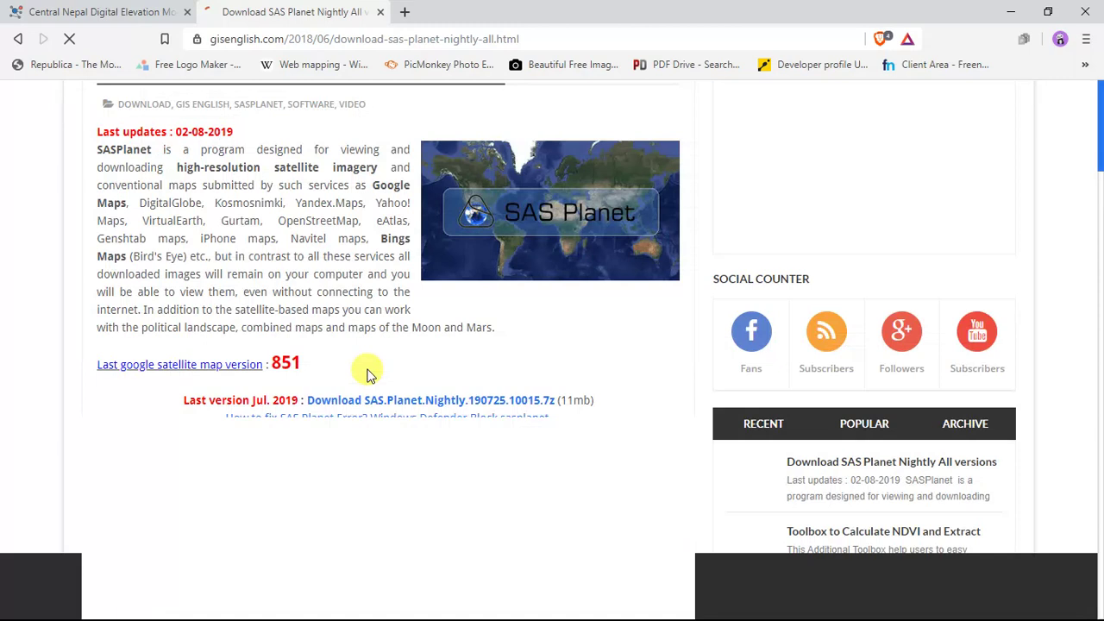
scroll(345, 345, down, 5)
scroll(332, 317, down, 2)
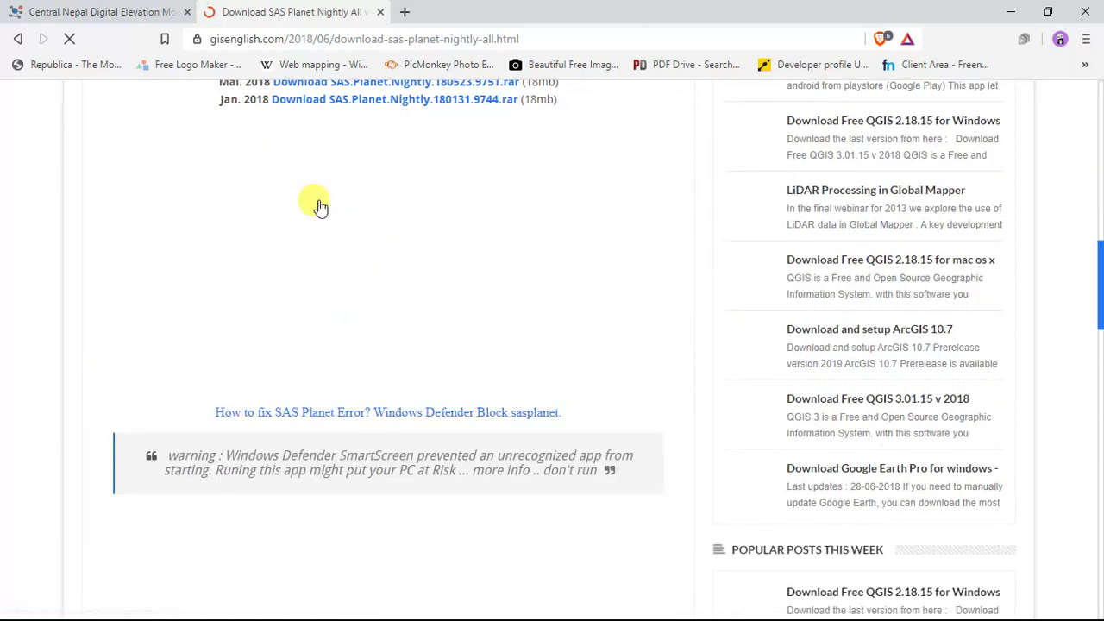
scroll(319, 205, up, 5)
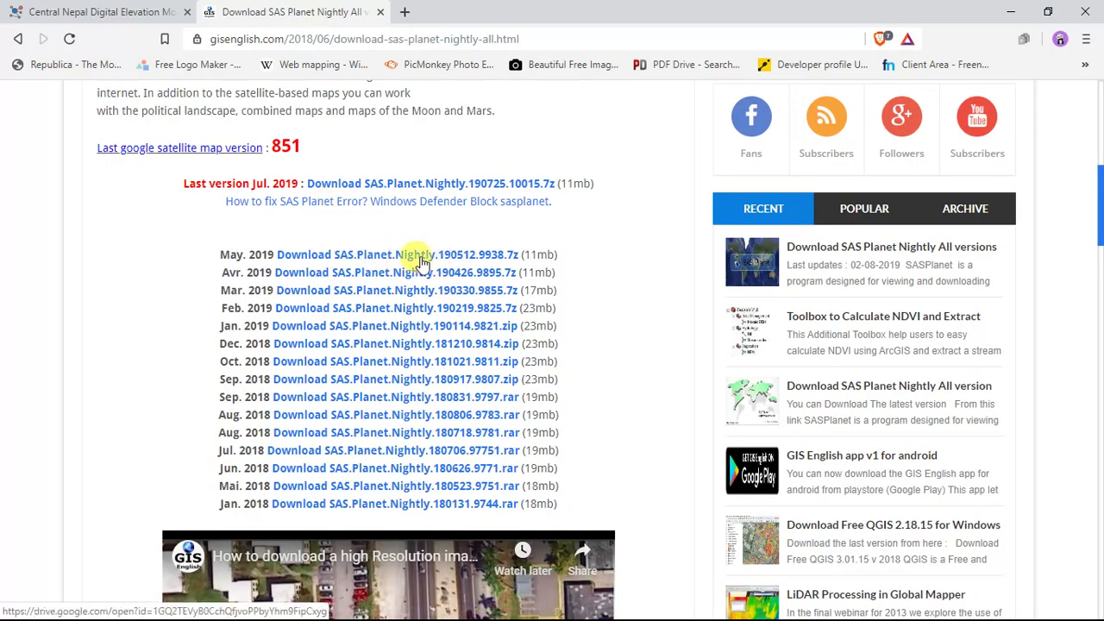
click(1014, 11)
Minimize ArcMap and File Explorer, then launch SASPlanet.exe from the extracted SAS.Planet folder.
click(1018, 10)
click(1013, 10)
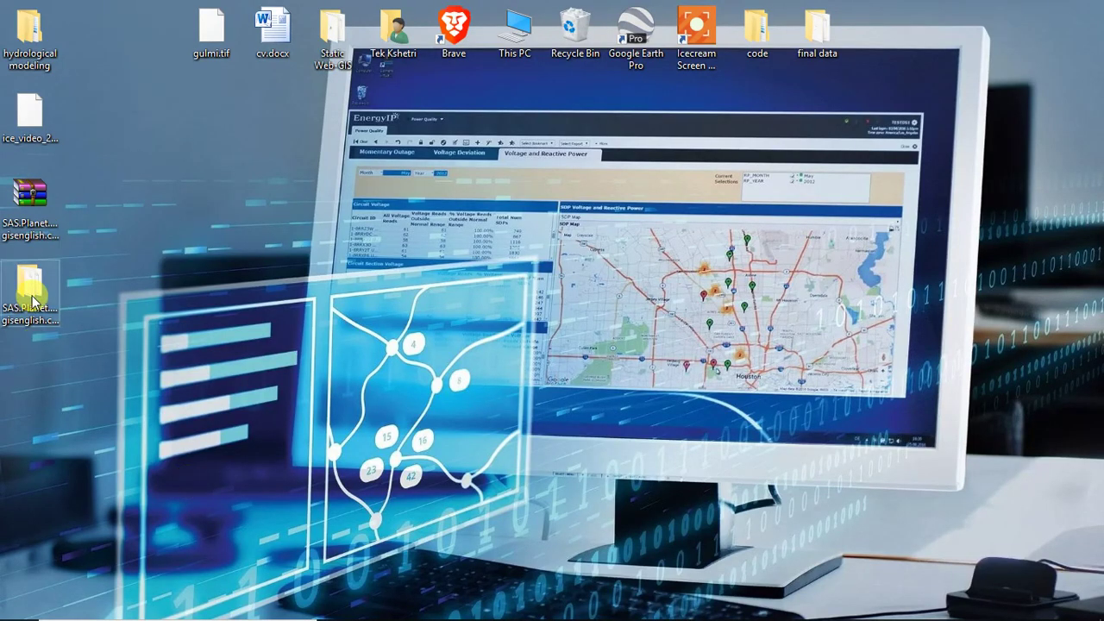
click(26, 231)
click(33, 296)
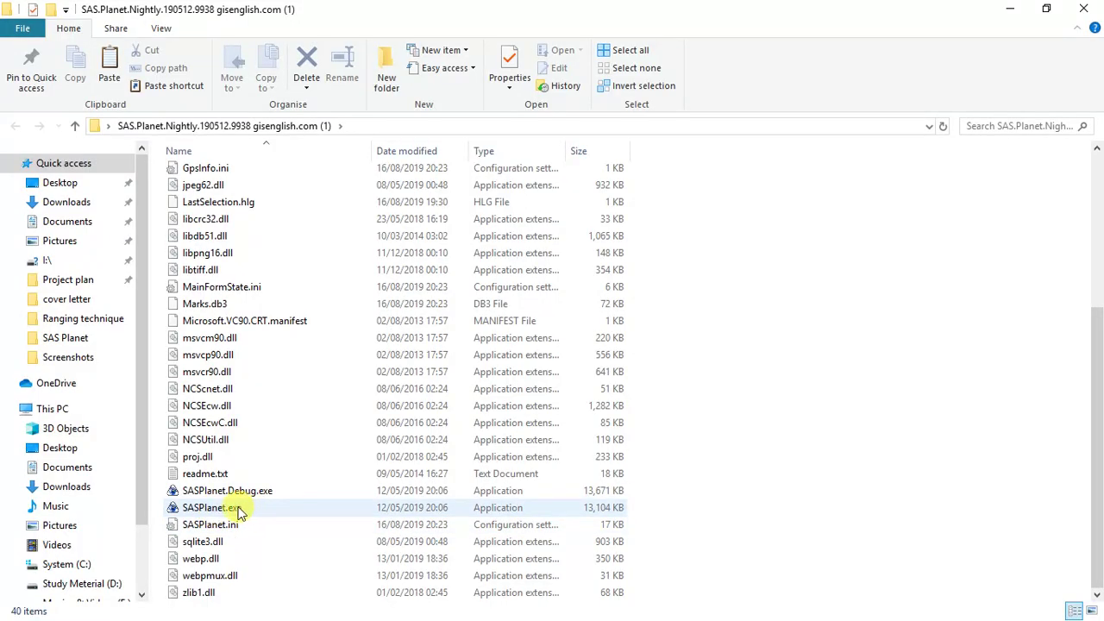
double_click(248, 510)
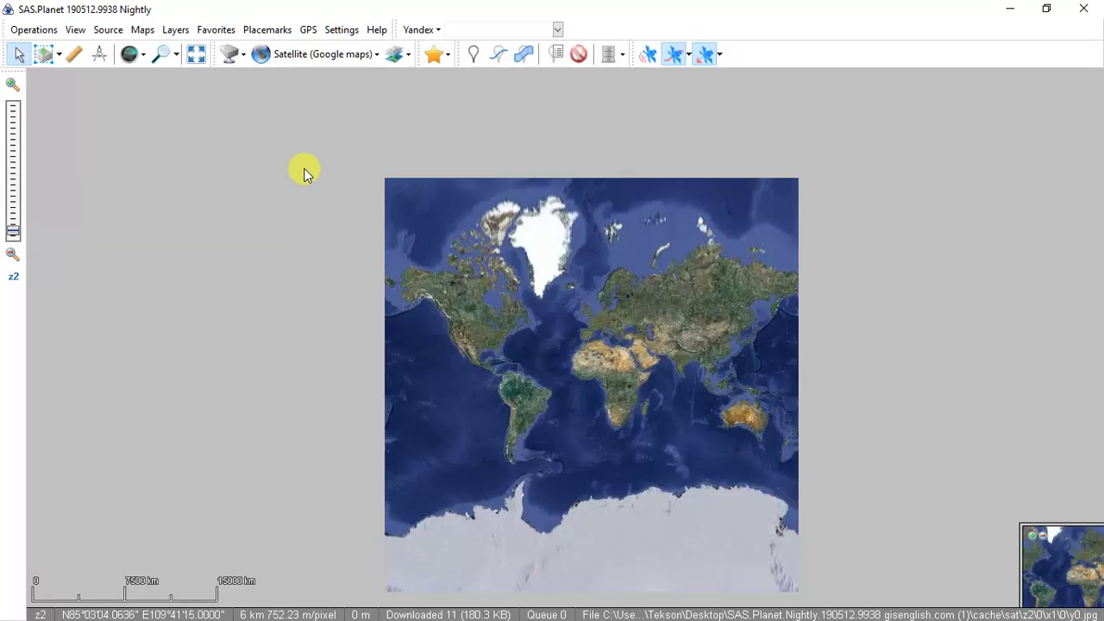
Switch the SAS.Planet base map to Google's Map (Google) road map.
click(354, 54)
mouse_move(332, 79)
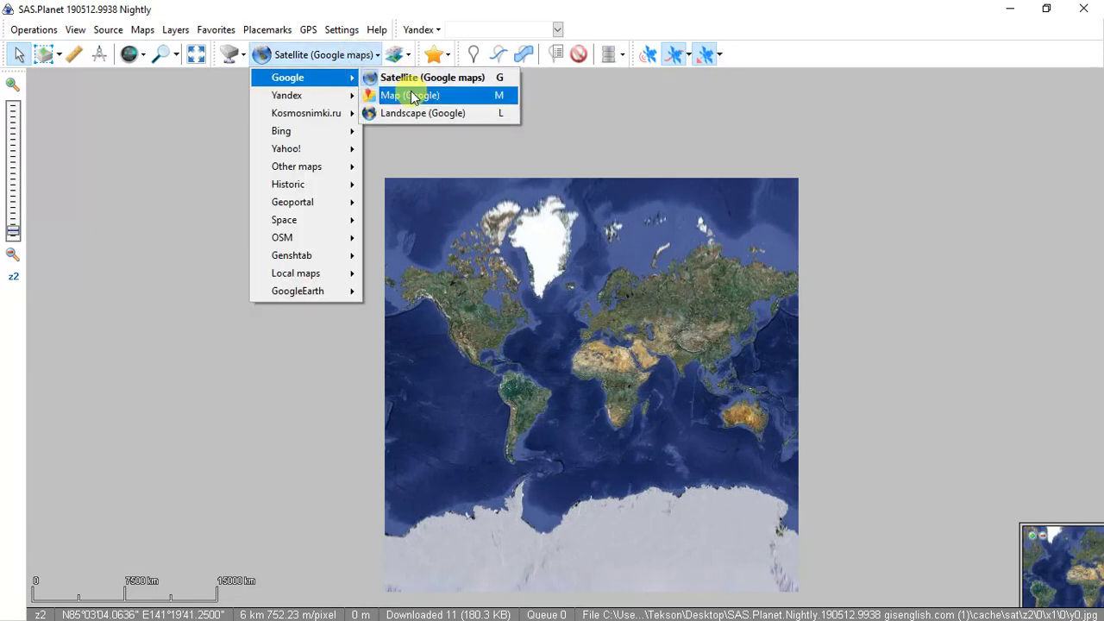
click(413, 95)
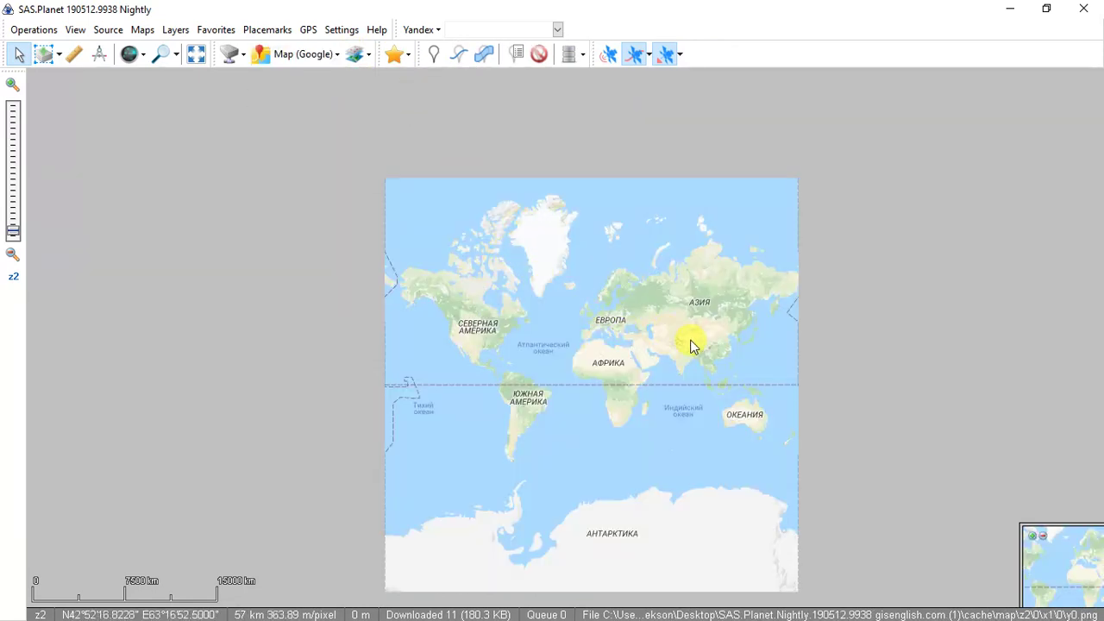
Zoom and pan to the Kathmandu valley around Bhaktapur at zoom 12.
scroll(690, 355, up, 1)
scroll(690, 355, up, 3)
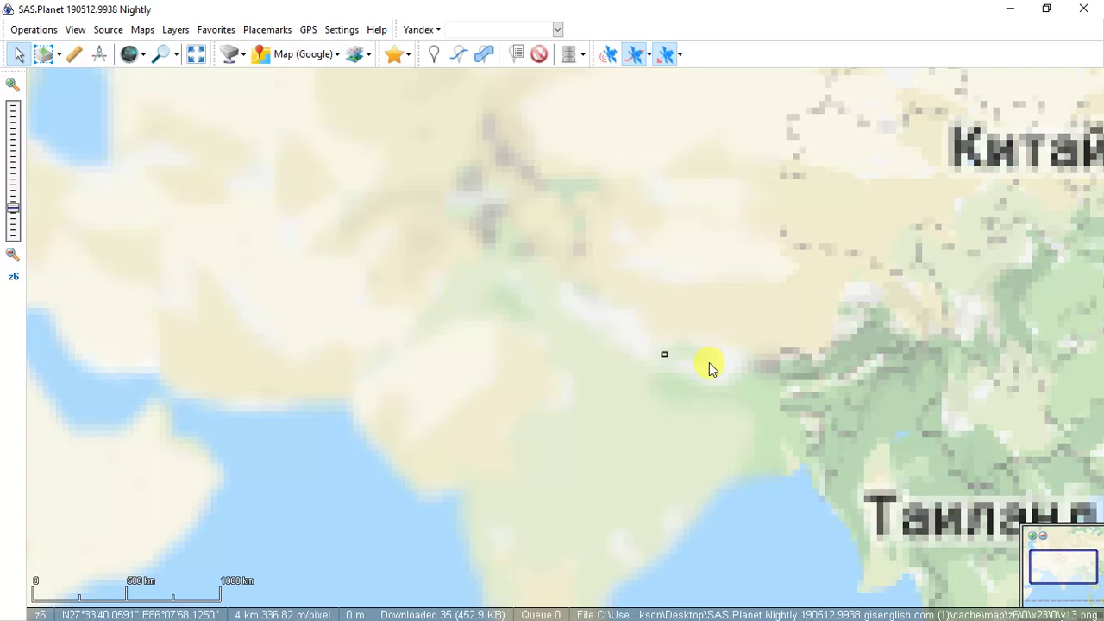
drag(710, 365, 541, 322)
scroll(541, 323, up, 1)
scroll(530, 316, up, 3)
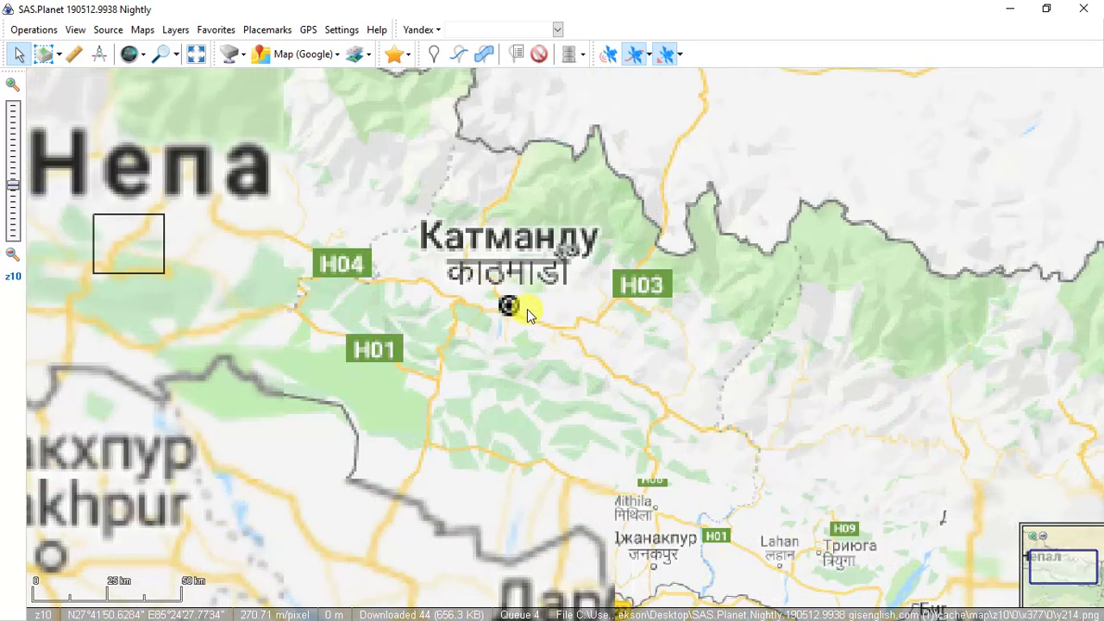
scroll(527, 309, up, 1)
scroll(526, 309, down, 1)
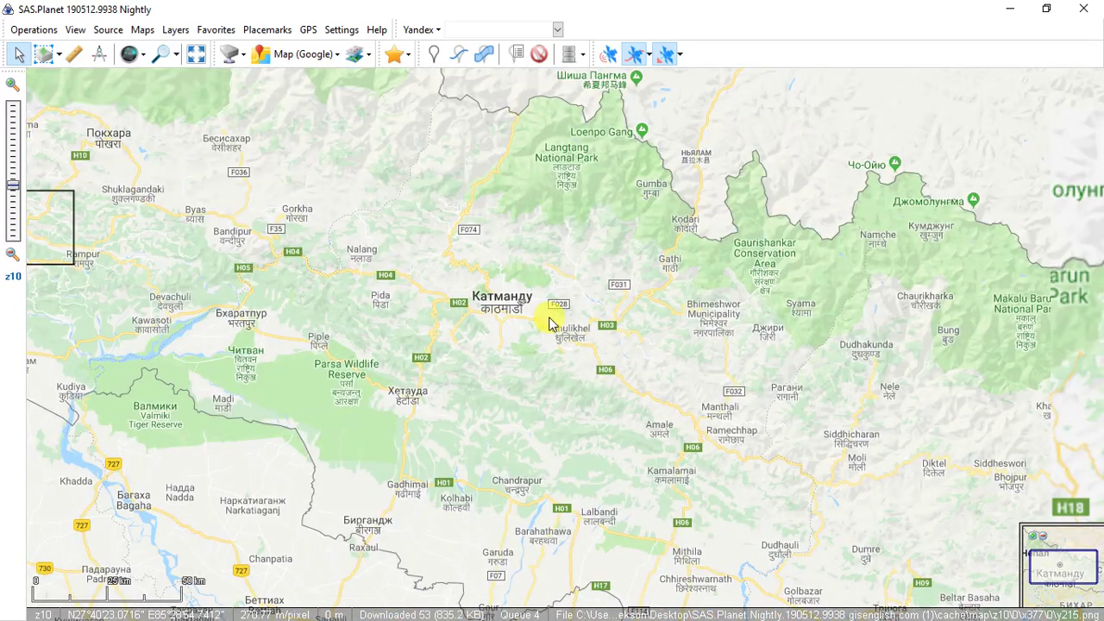
scroll(496, 319, up, 2)
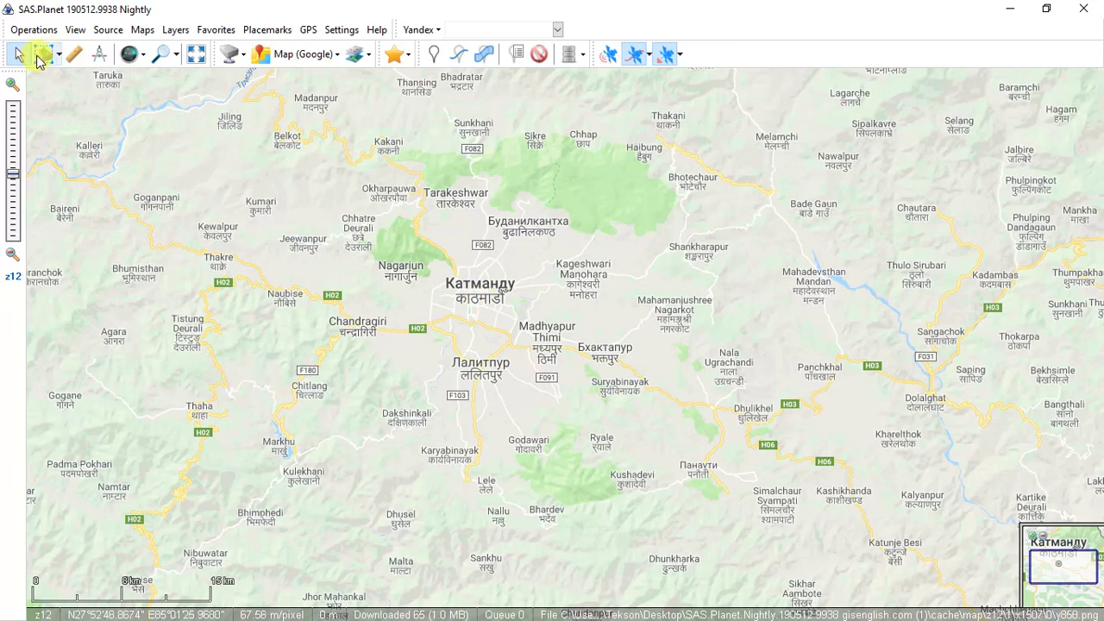
Draw a rectangle around Bhaktapur and download its Satellite (Google maps) tiles at zoom 19.
click(47, 55)
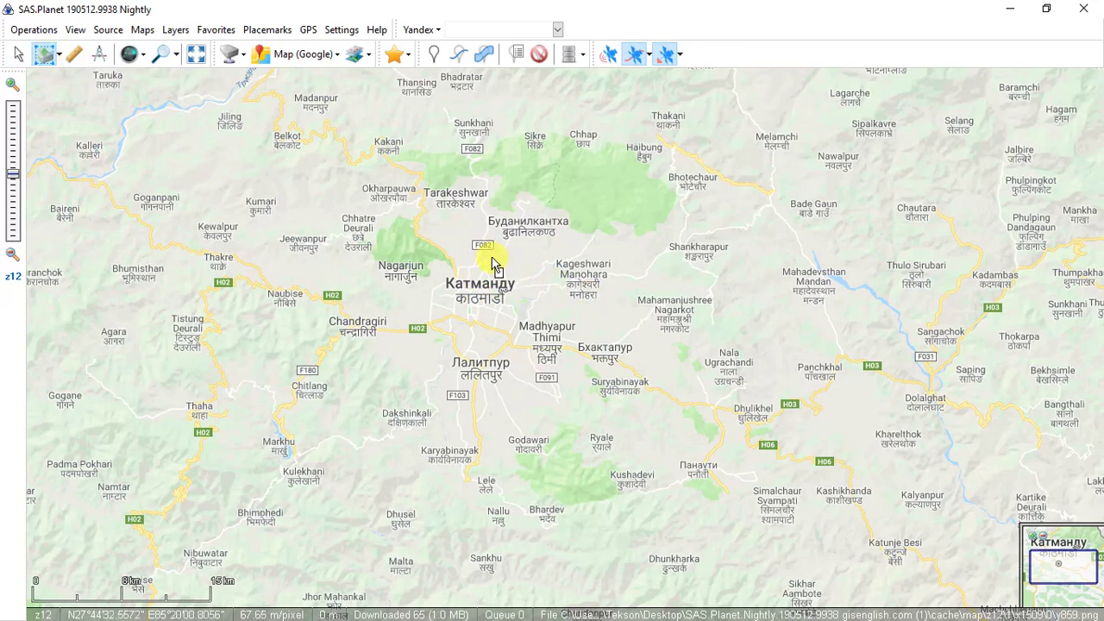
drag(492, 258, 753, 436)
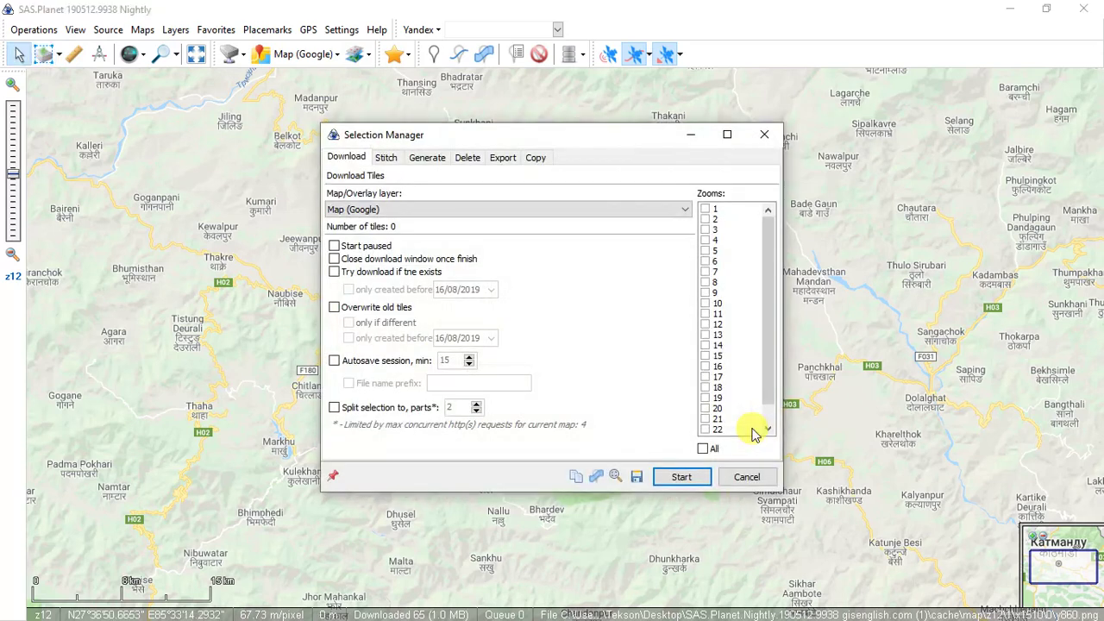
click(433, 214)
scroll(405, 246, up, 2)
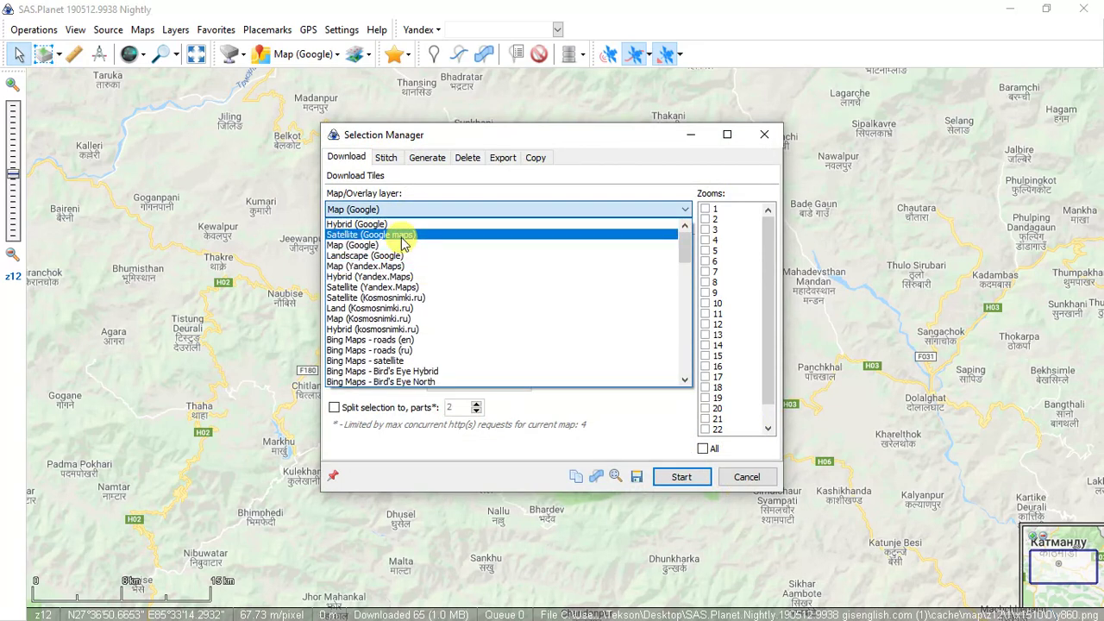
click(400, 236)
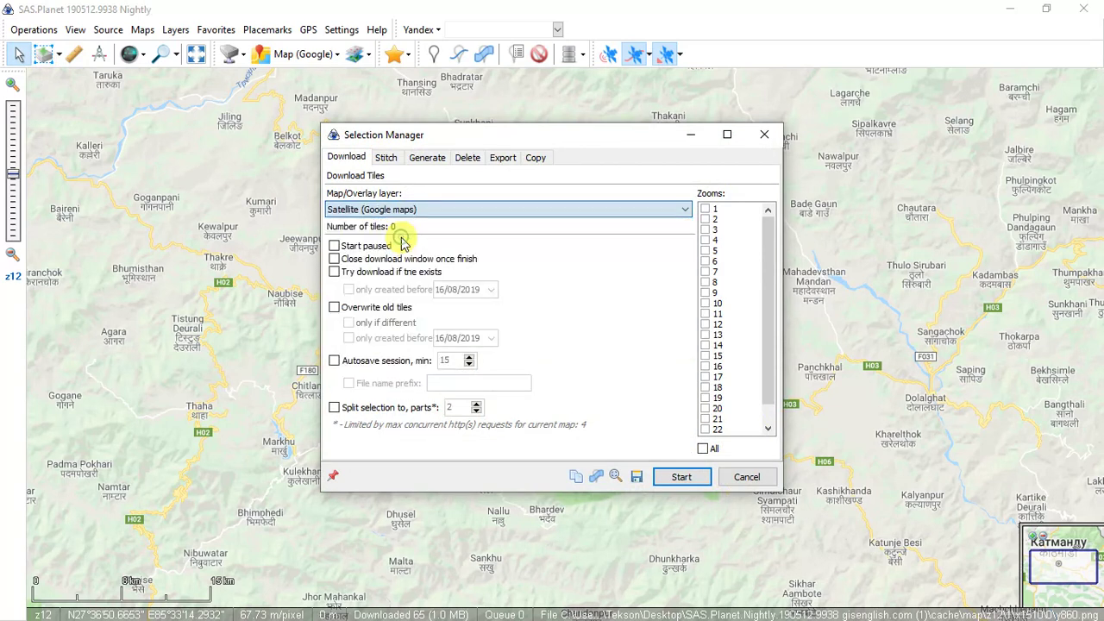
click(705, 398)
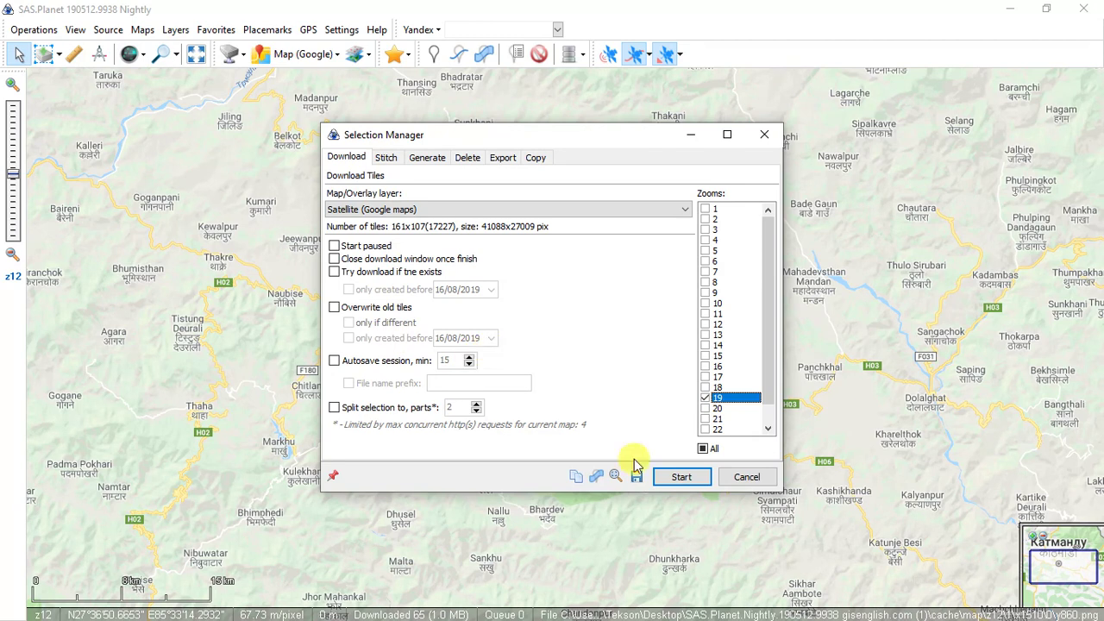
click(681, 478)
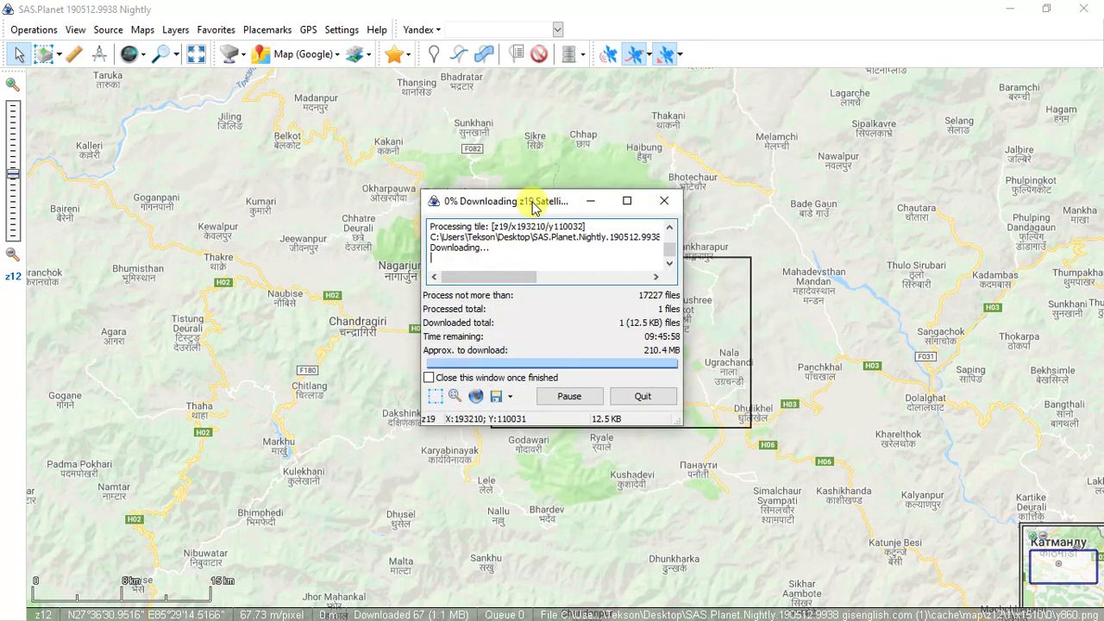
Move the tile download progress window aside and close it with Escape.
drag(534, 207, 511, 209)
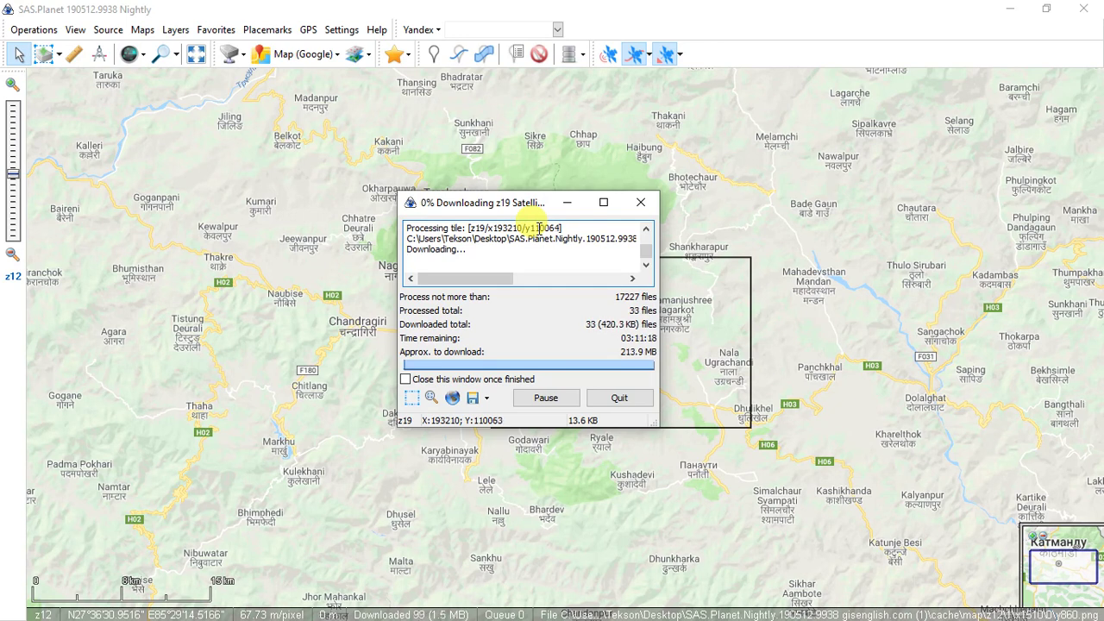
key(Escape)
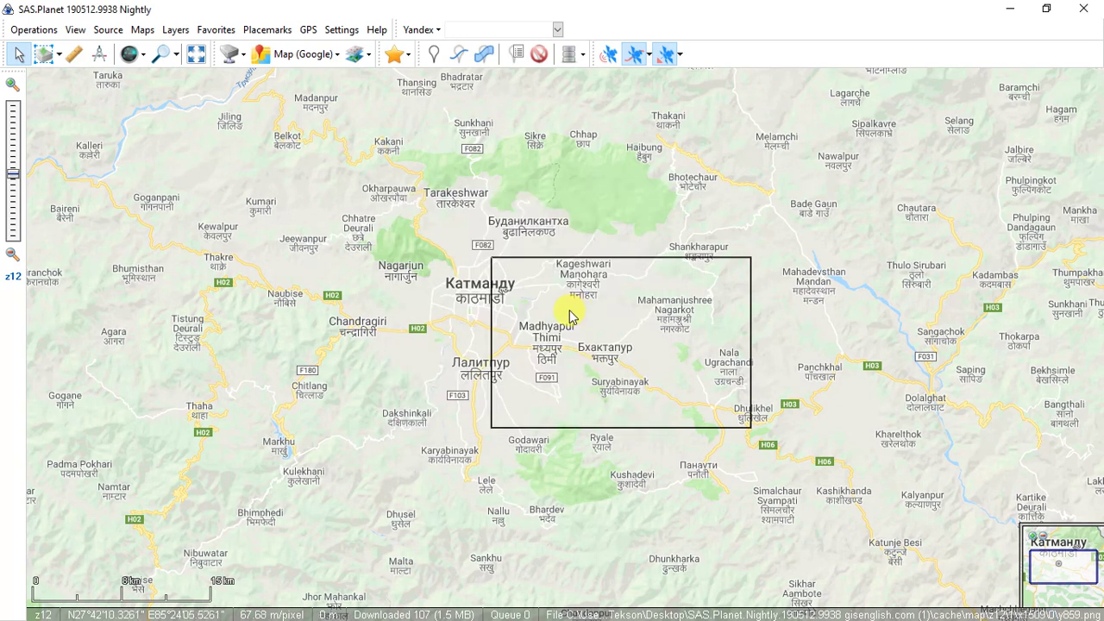
Reuse the previous Bhaktapur selection and stitch it with GeoTIFF as the output format.
click(59, 56)
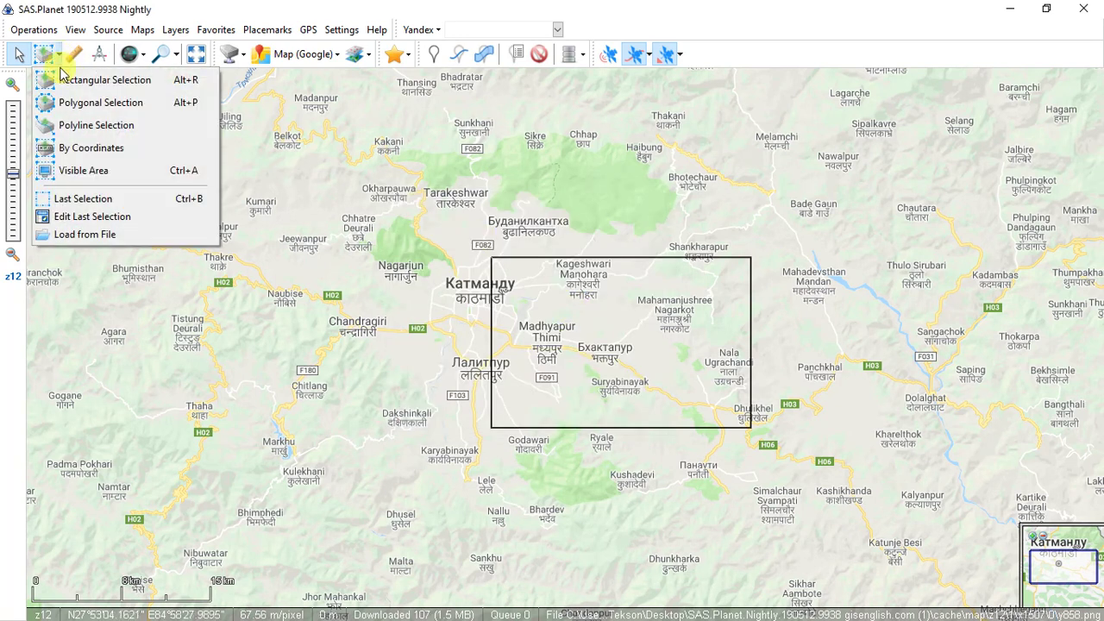
click(86, 200)
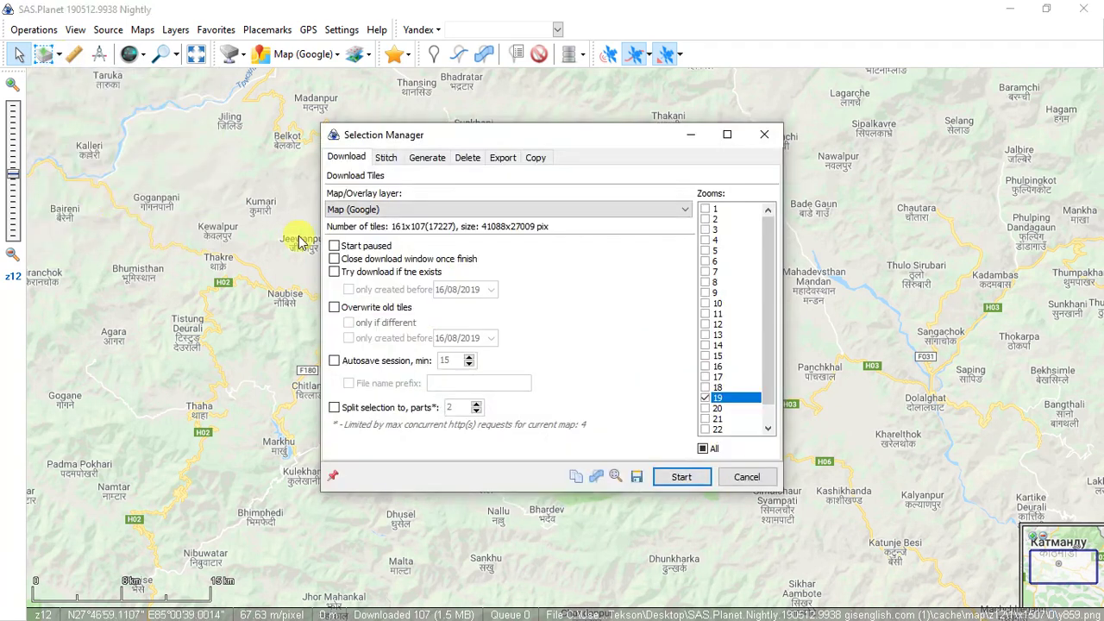
click(386, 159)
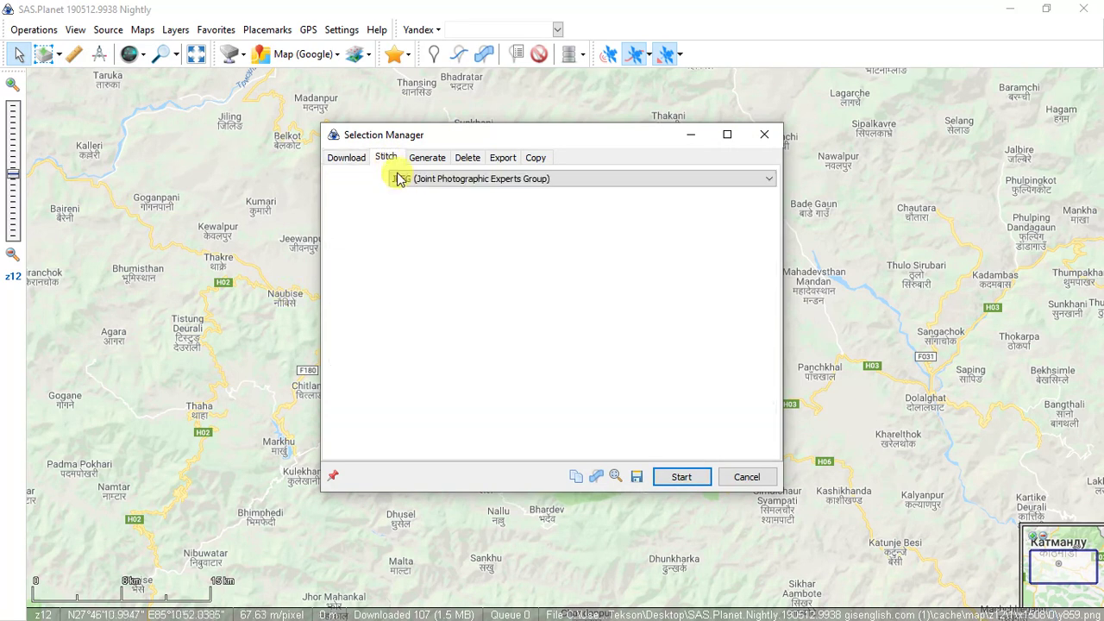
click(552, 178)
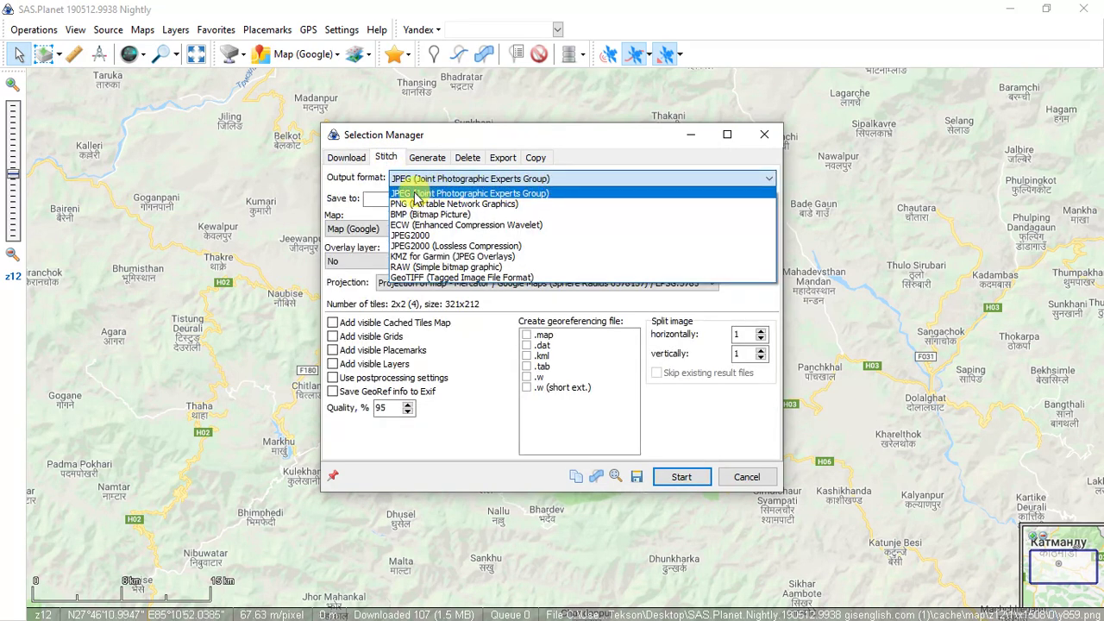
click(414, 277)
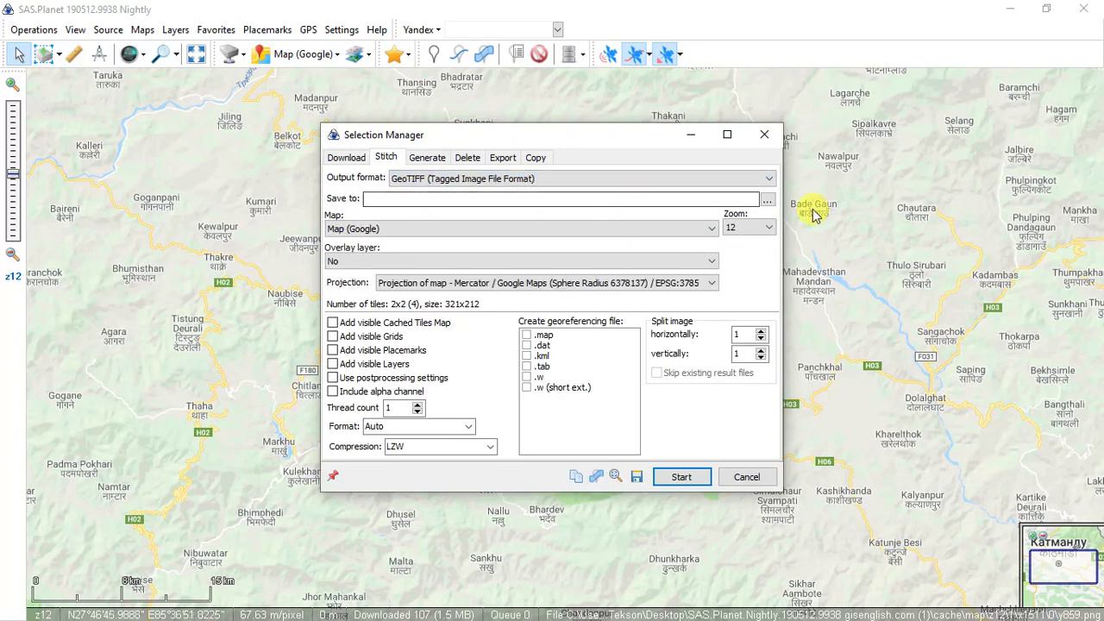
Save the stitched image as 'sas' in the 111 folder.
click(766, 200)
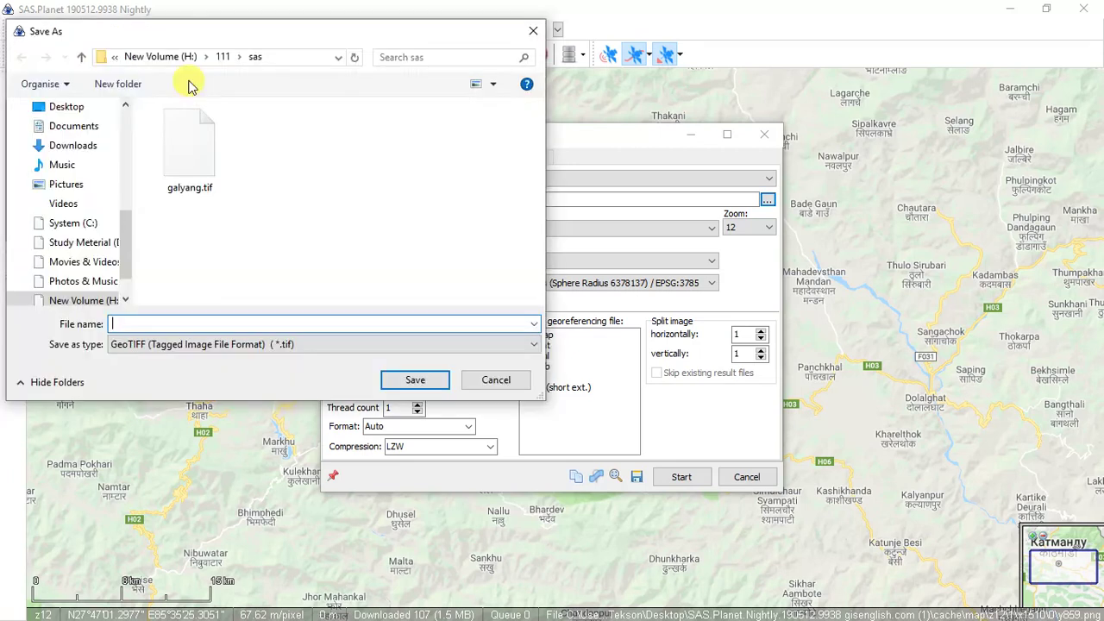
click(223, 57)
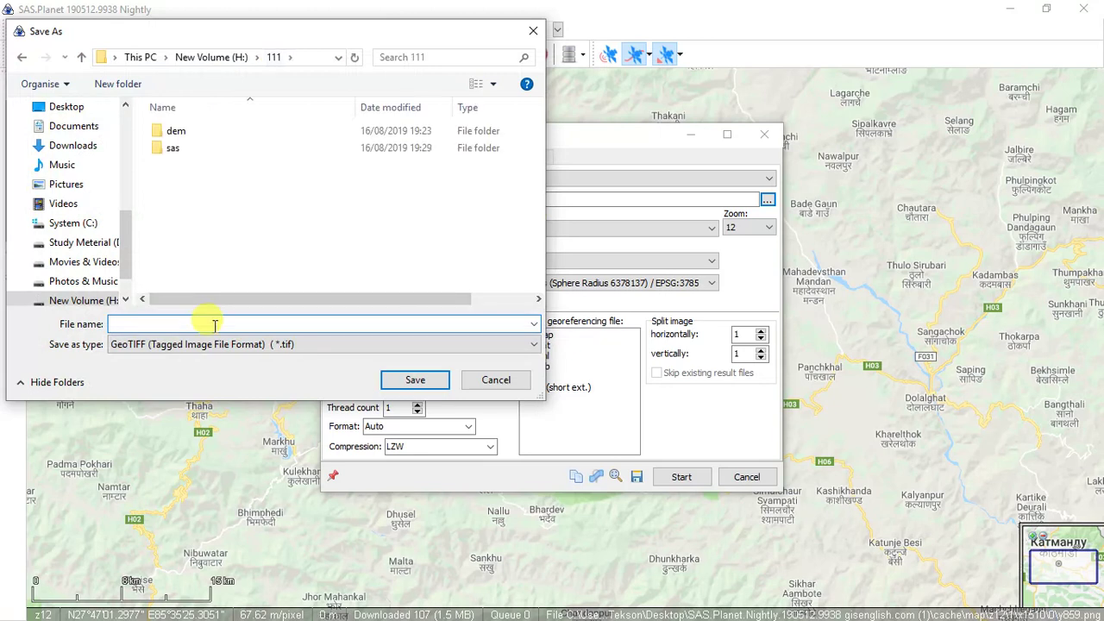
click(214, 325)
text(sas_bhaktapur)
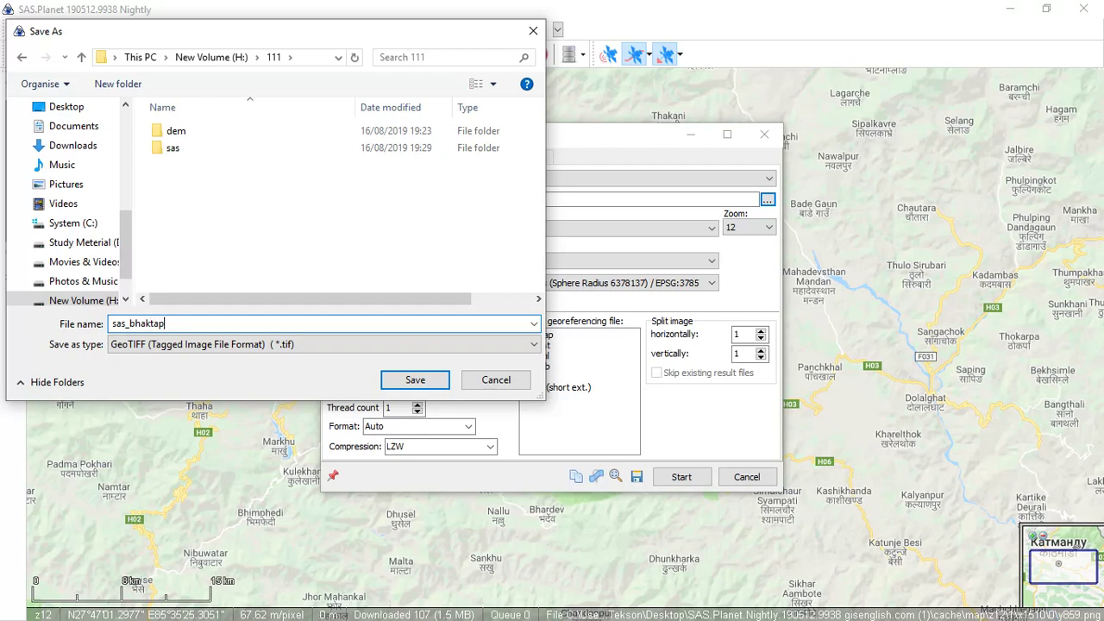
click(485, 379)
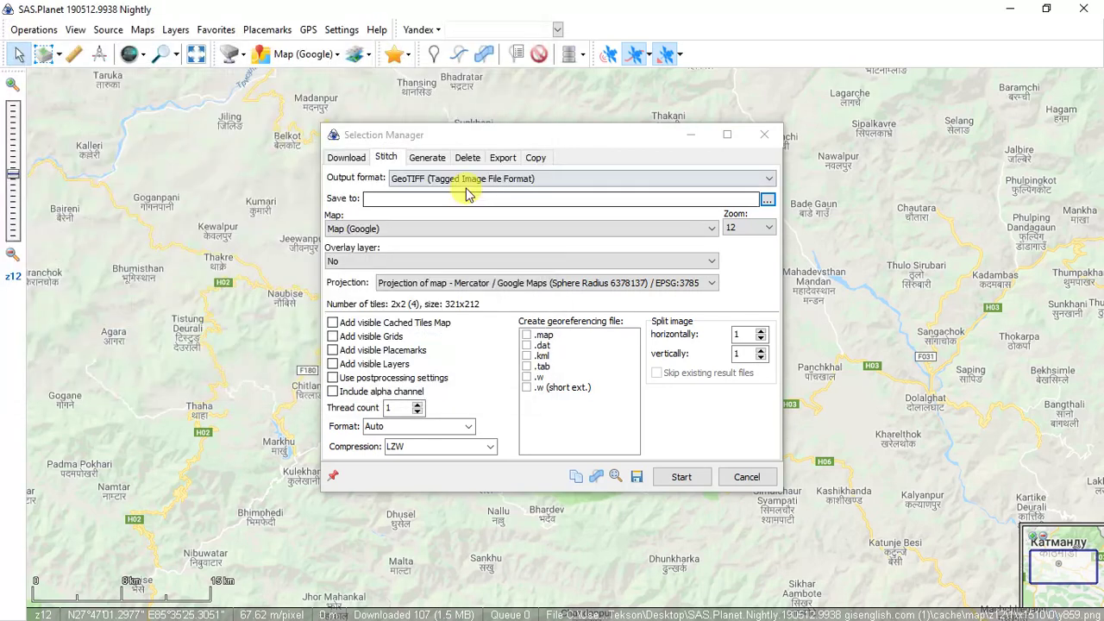
Stitch Satellite (Google maps) at zoom 19 in the Geographic WGS84 (EPSG:4326) projection.
click(362, 228)
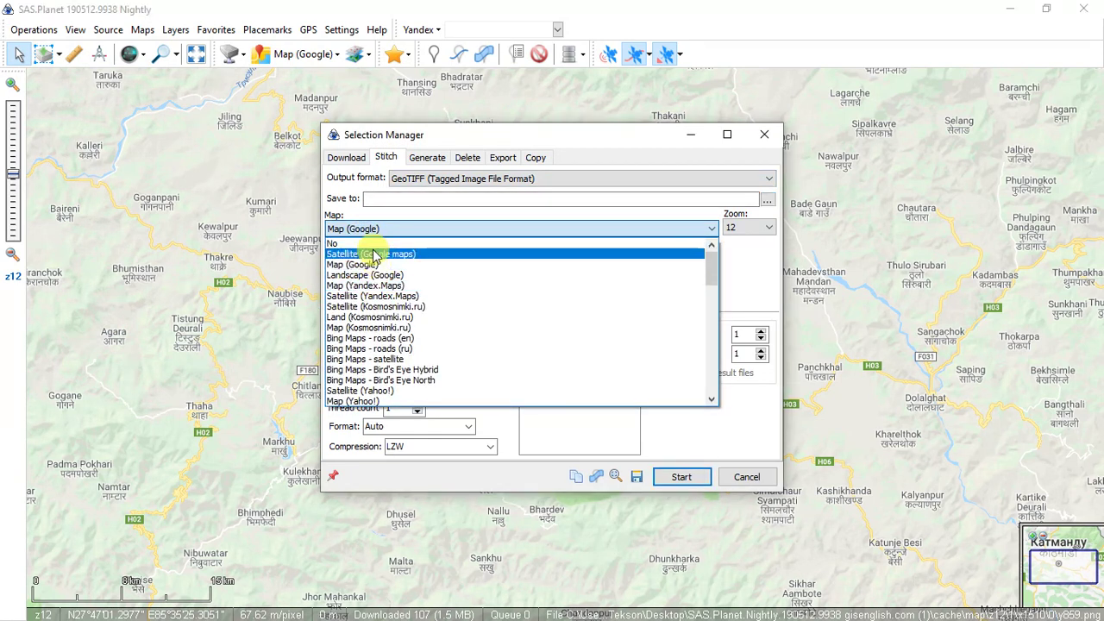
click(369, 248)
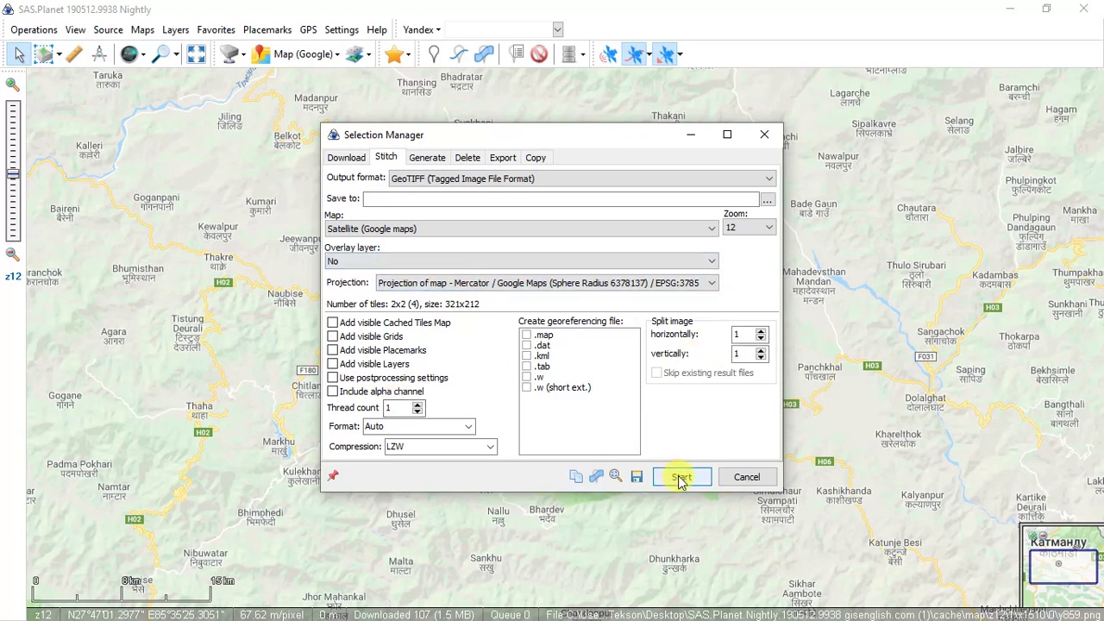
click(755, 229)
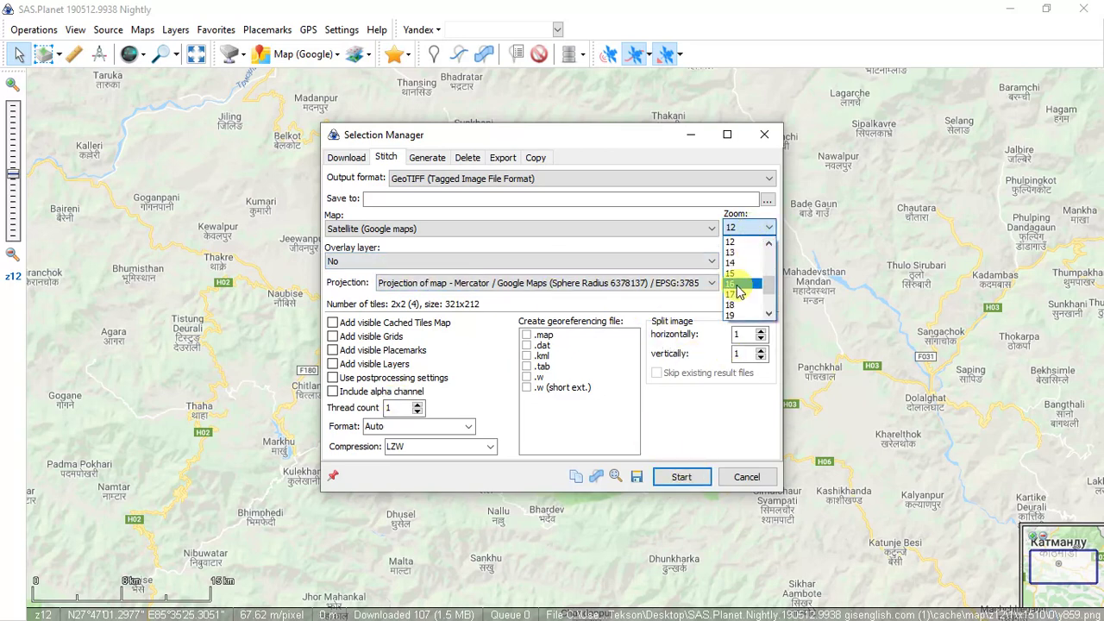
click(742, 314)
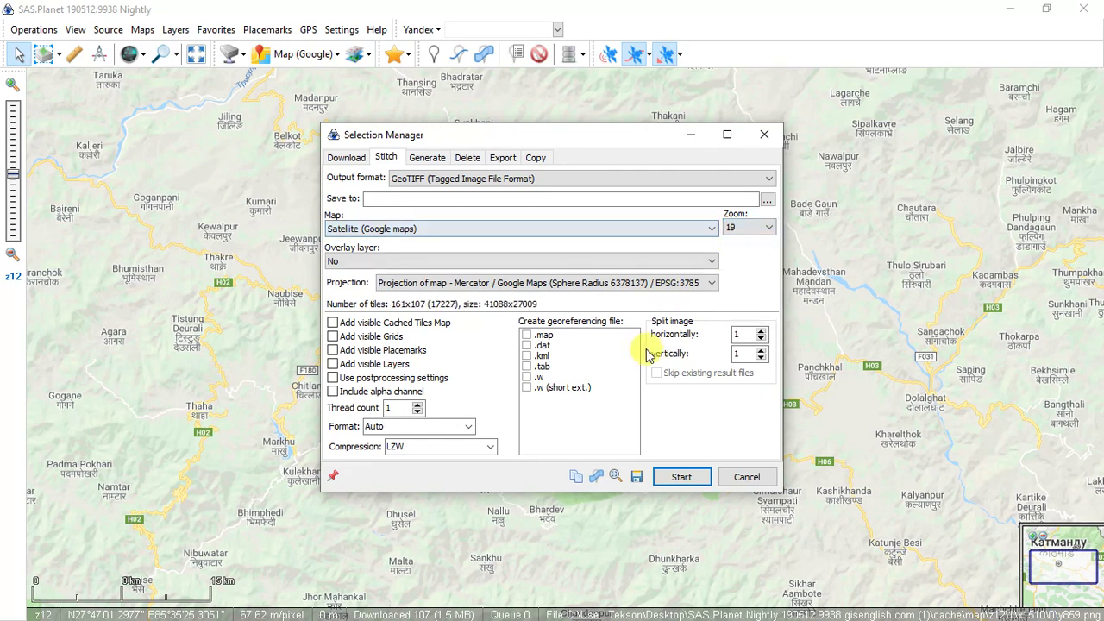
click(646, 284)
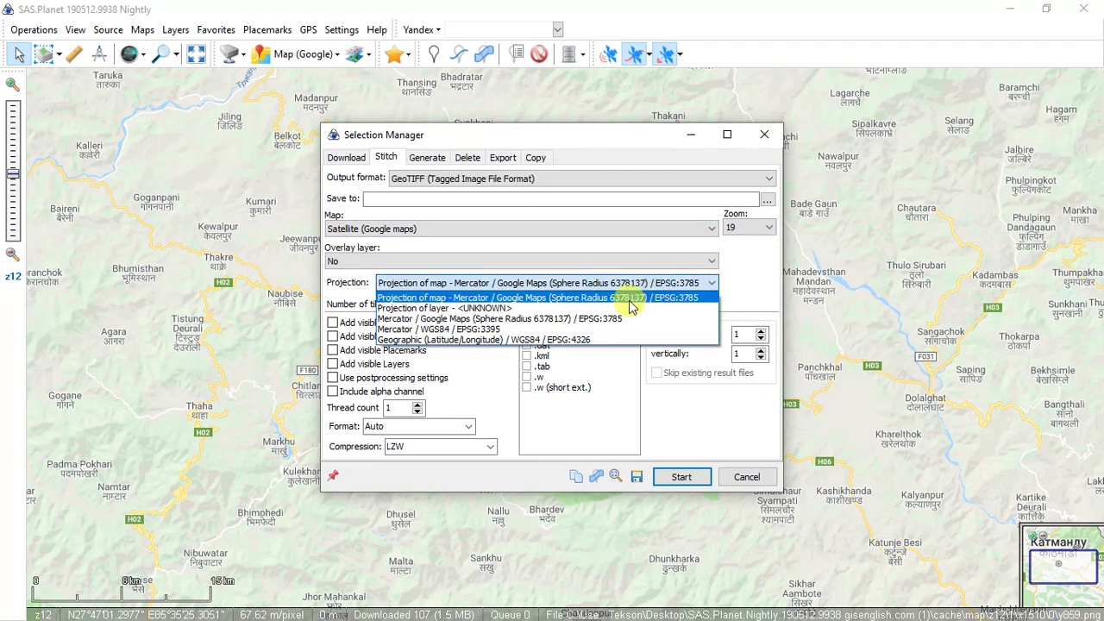
click(548, 339)
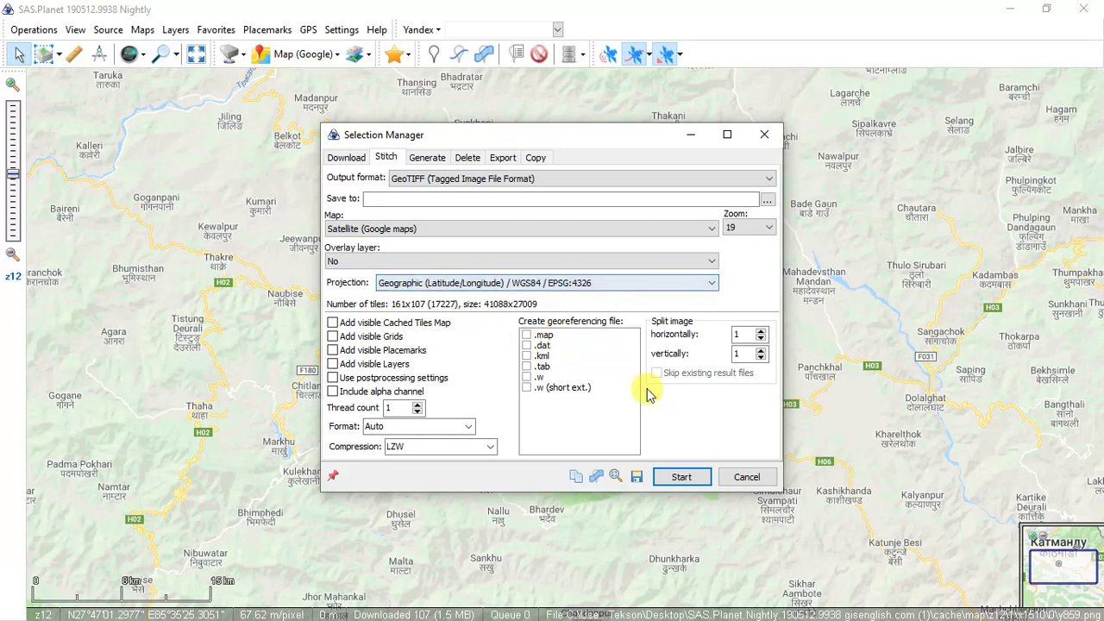
click(681, 477)
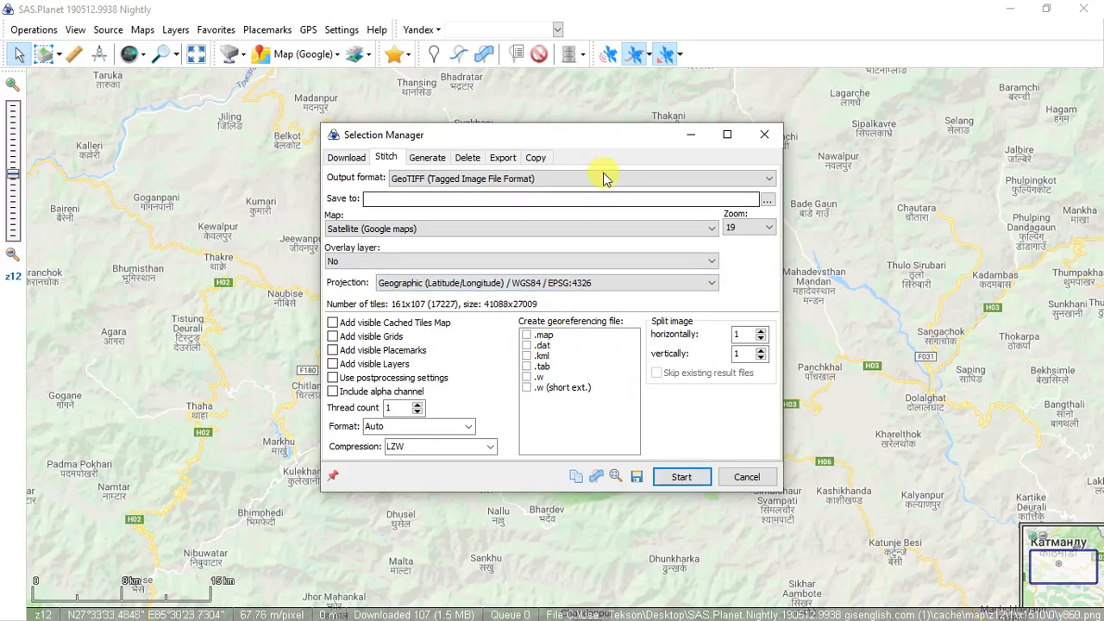
Close the Selection Manager and switch back to ArcMap with Alt+Tab.
click(763, 137)
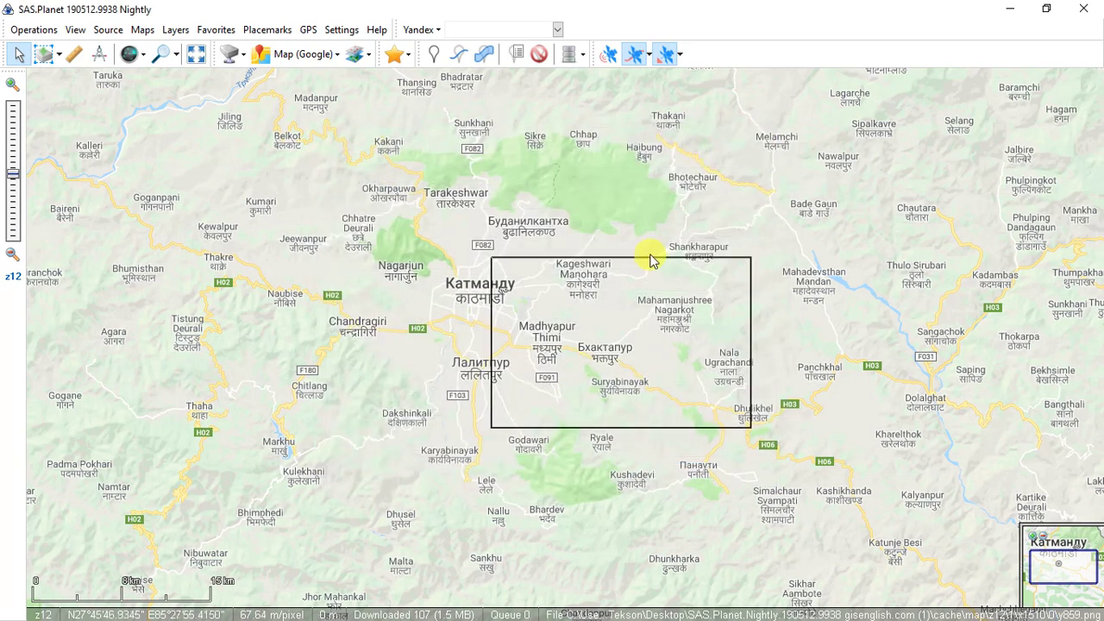
key(alt+Tab)
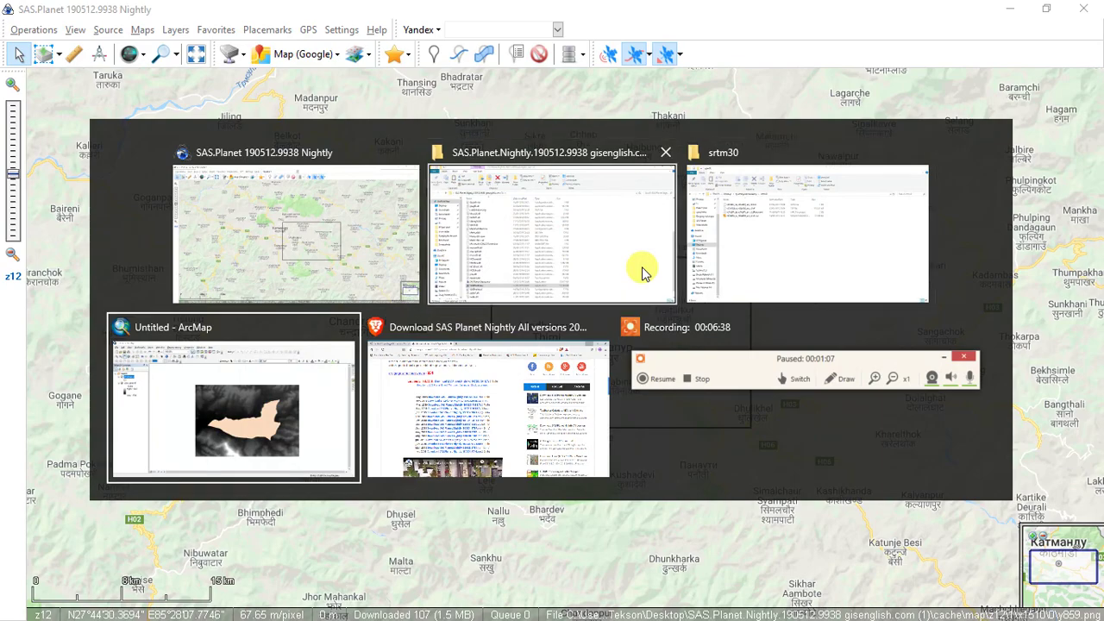
key(alt+Tab)
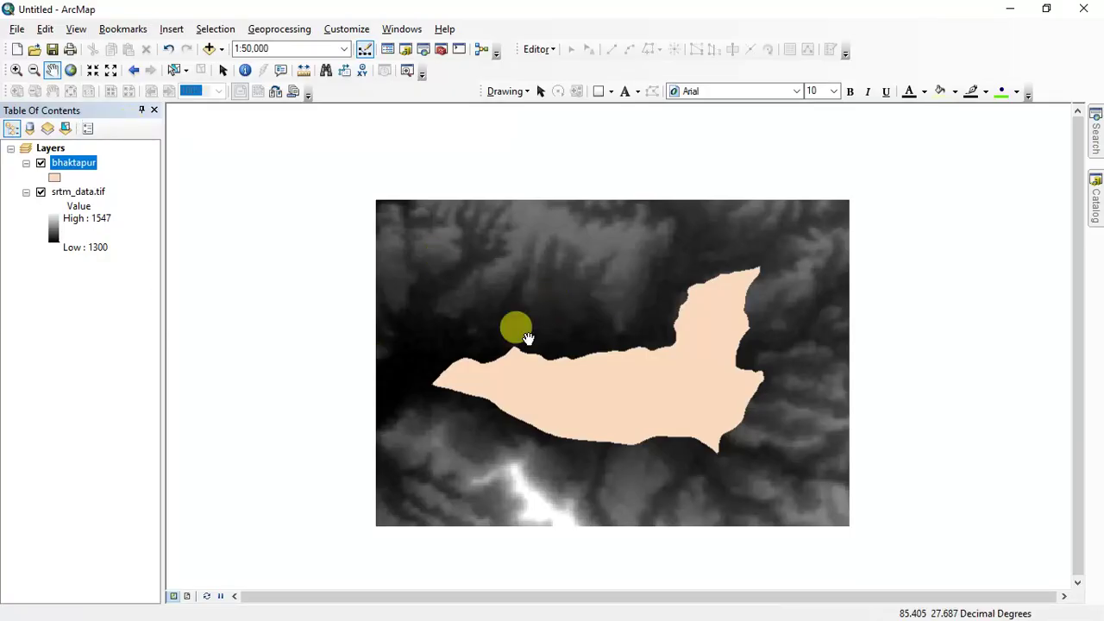
Drag Bhaktapur.tif from the sass folder onto the map, accepting the coordinate transformation.
click(1095, 196)
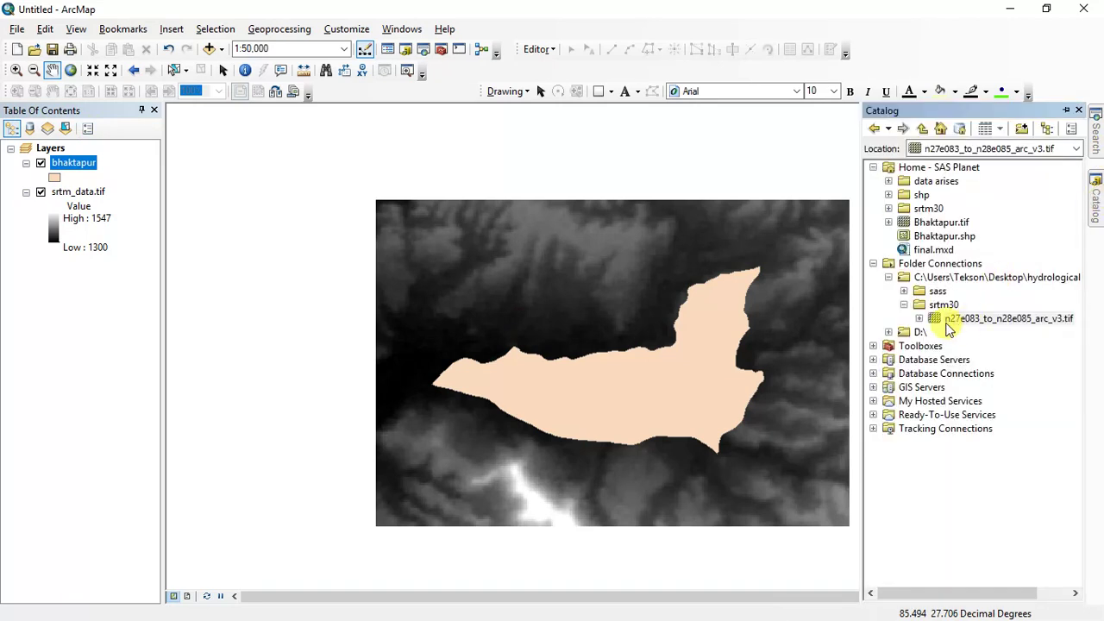
click(903, 290)
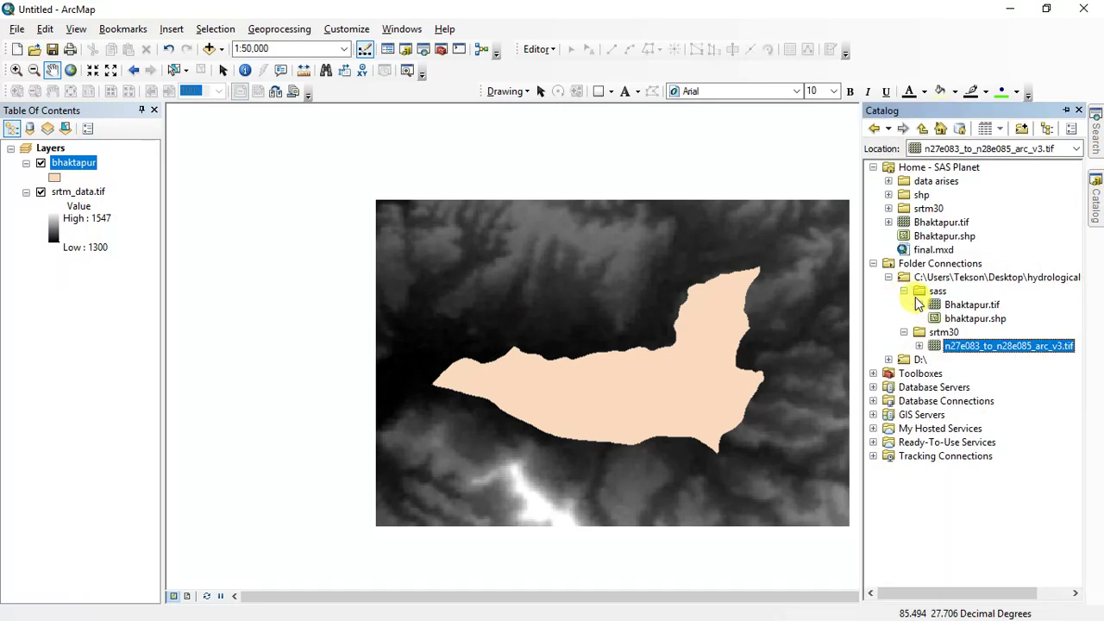
drag(974, 306, 643, 300)
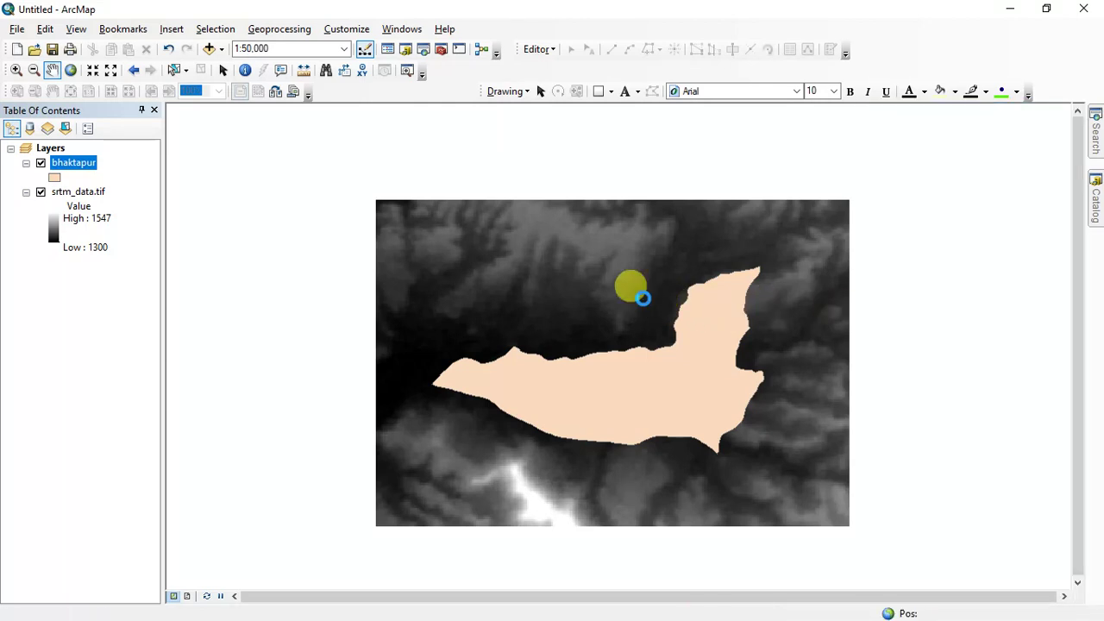
click(644, 341)
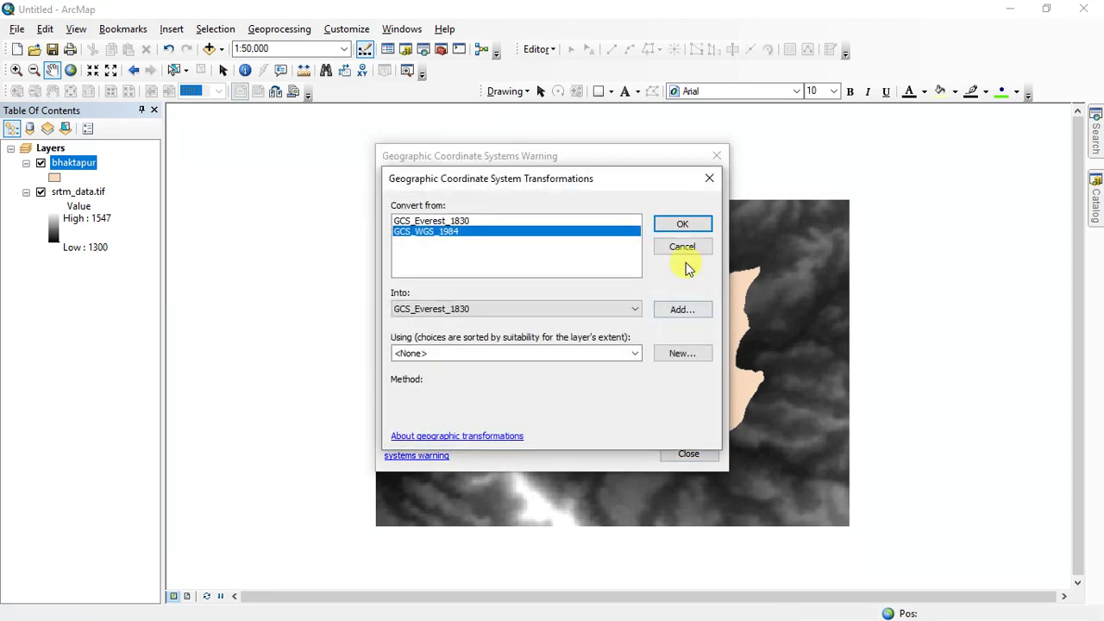
click(680, 228)
click(690, 452)
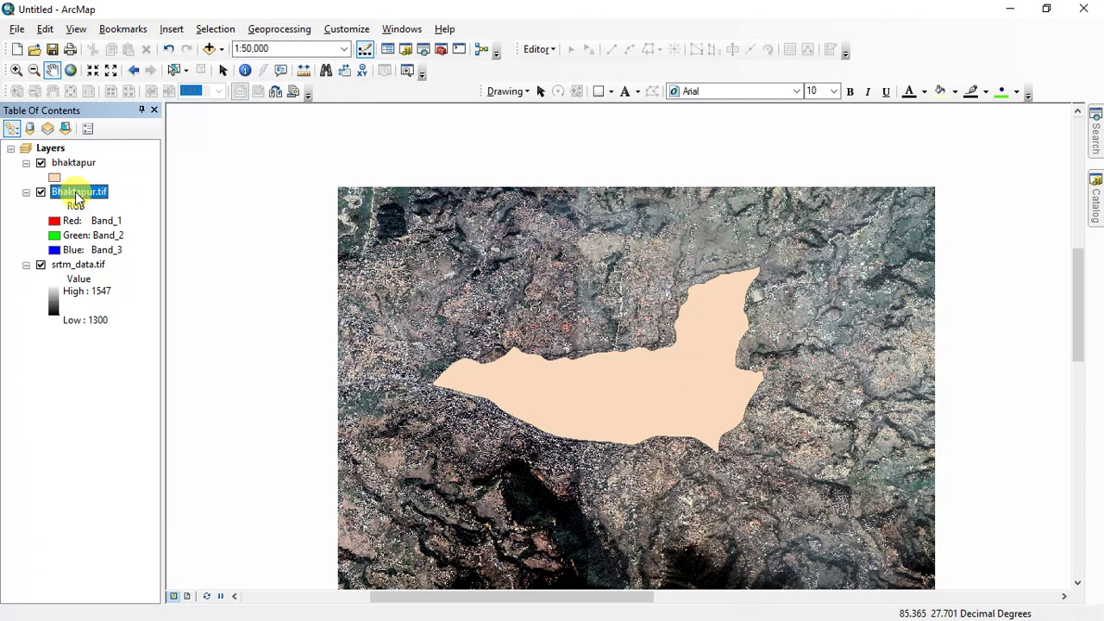
Give the bhaktapur boundary no fill and a red width-2 outline, keeping srtm_data.tif at the bottom.
click(54, 178)
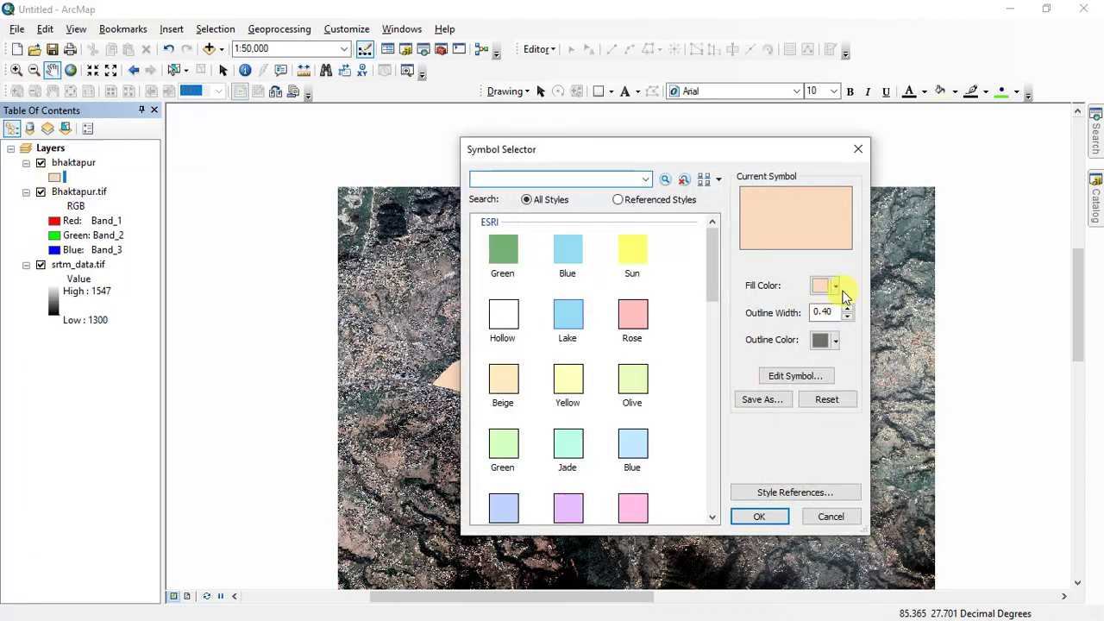
click(834, 286)
click(858, 308)
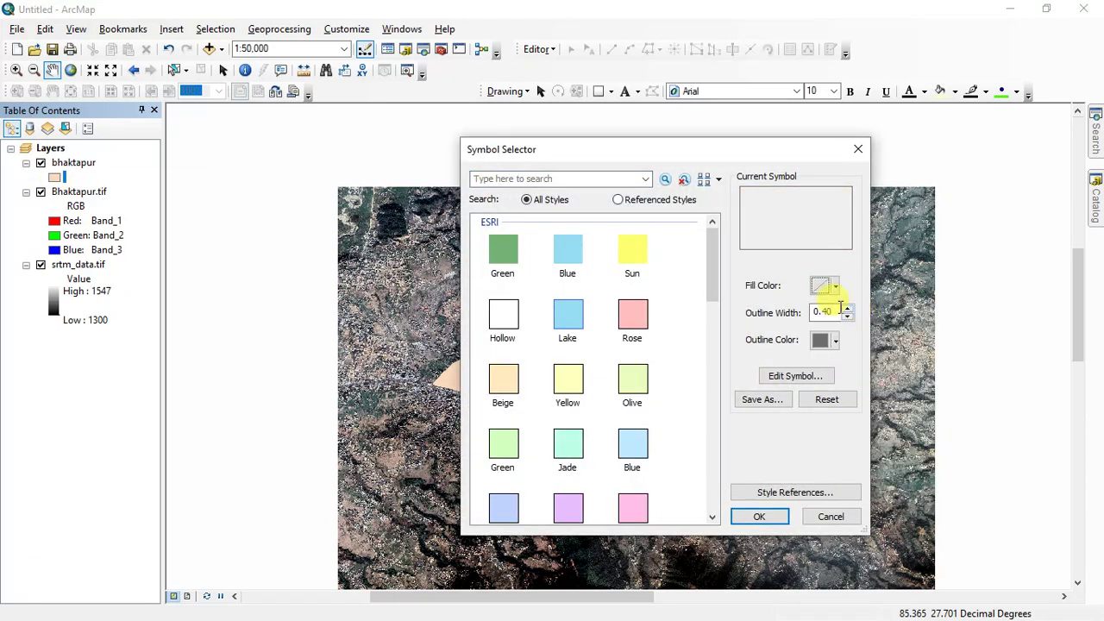
click(848, 310)
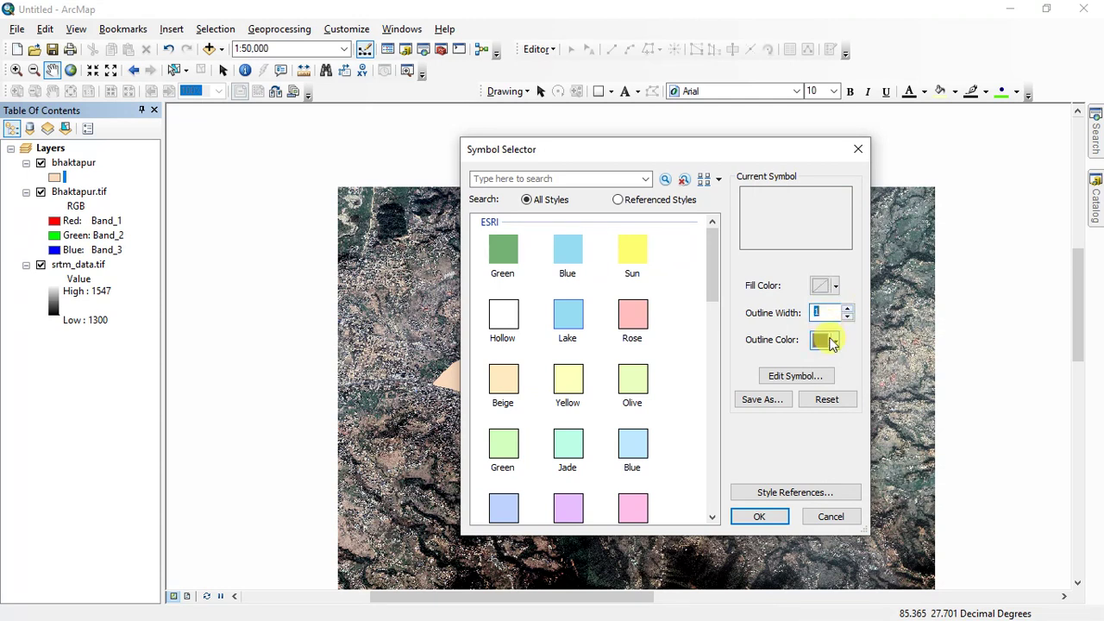
click(836, 341)
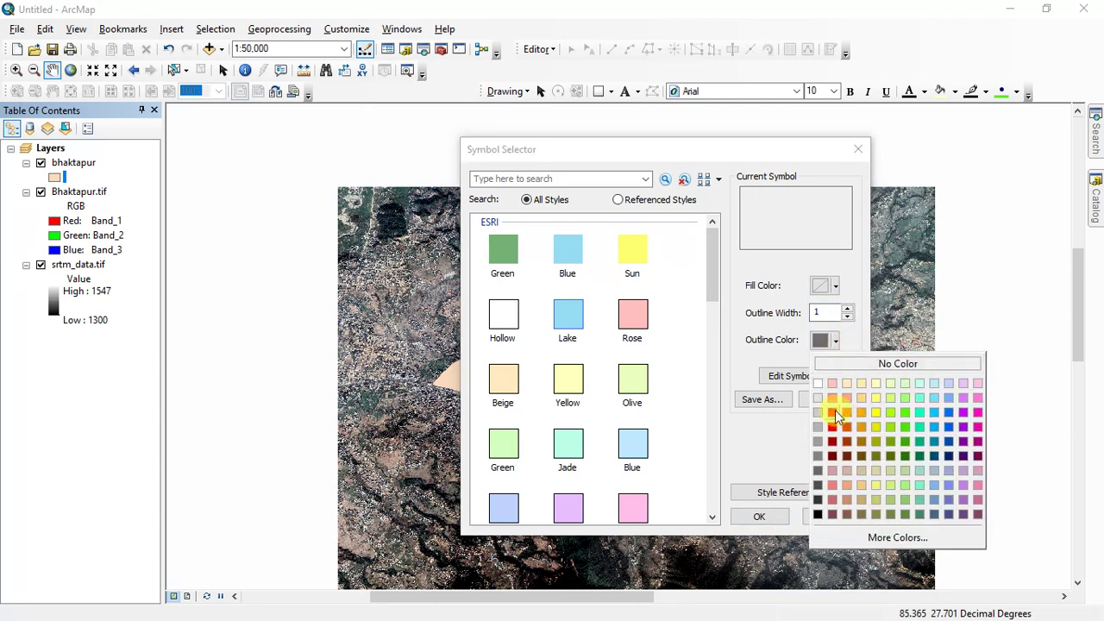
click(833, 413)
click(847, 309)
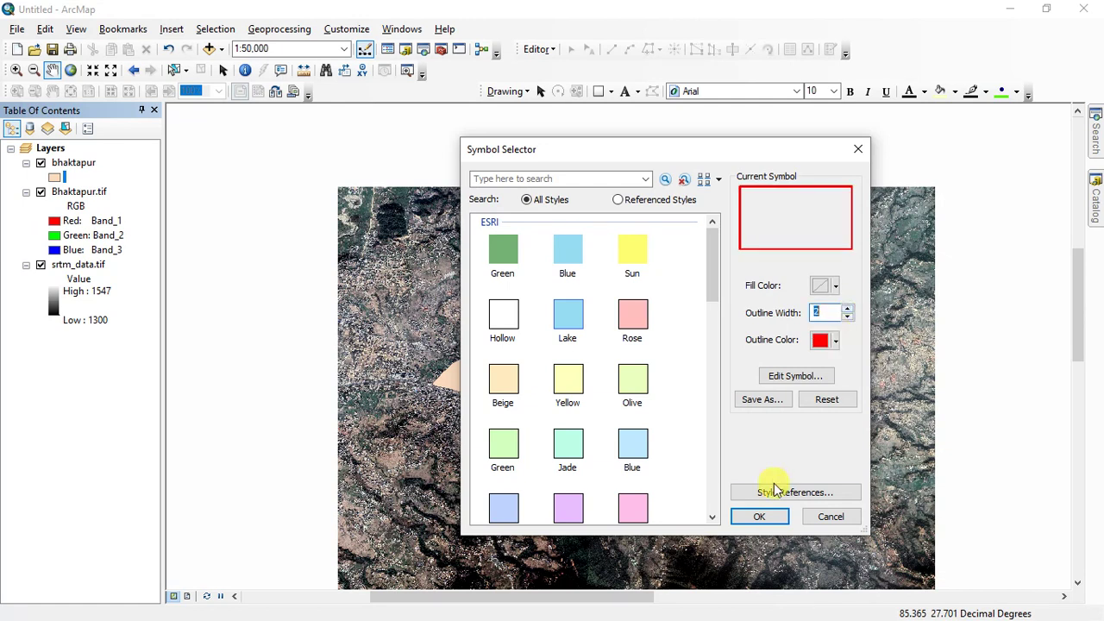
click(764, 516)
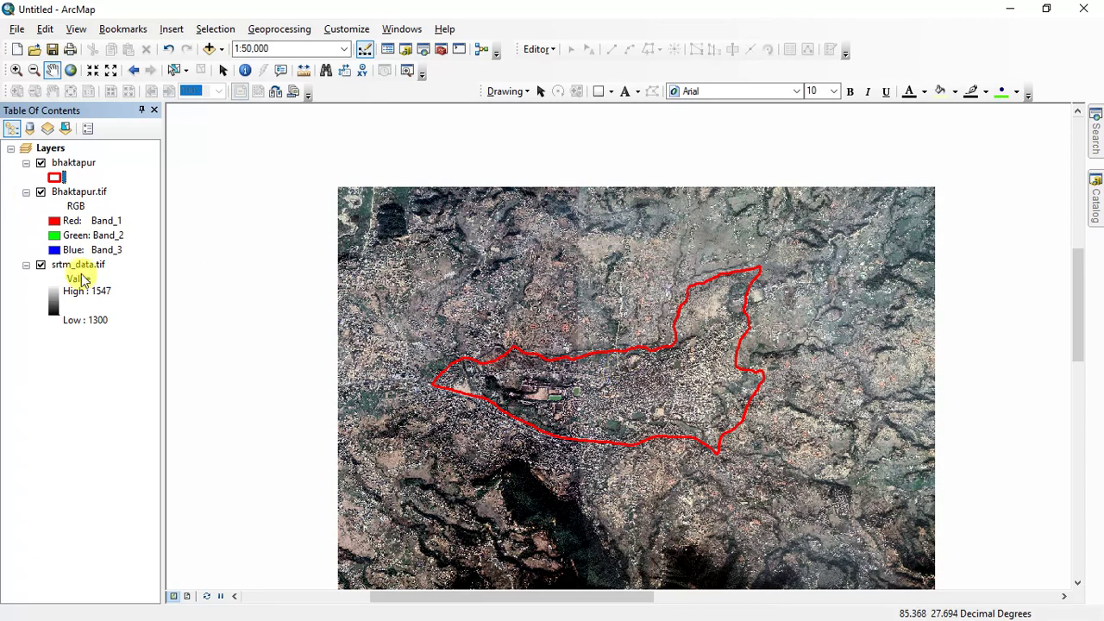
mouse_move(75, 268)
mouse_down()
mouse_move(64, 266)
mouse_move(76, 150)
mouse_move(84, 166)
mouse_move(54, 264)
mouse_move(64, 262)
mouse_up()
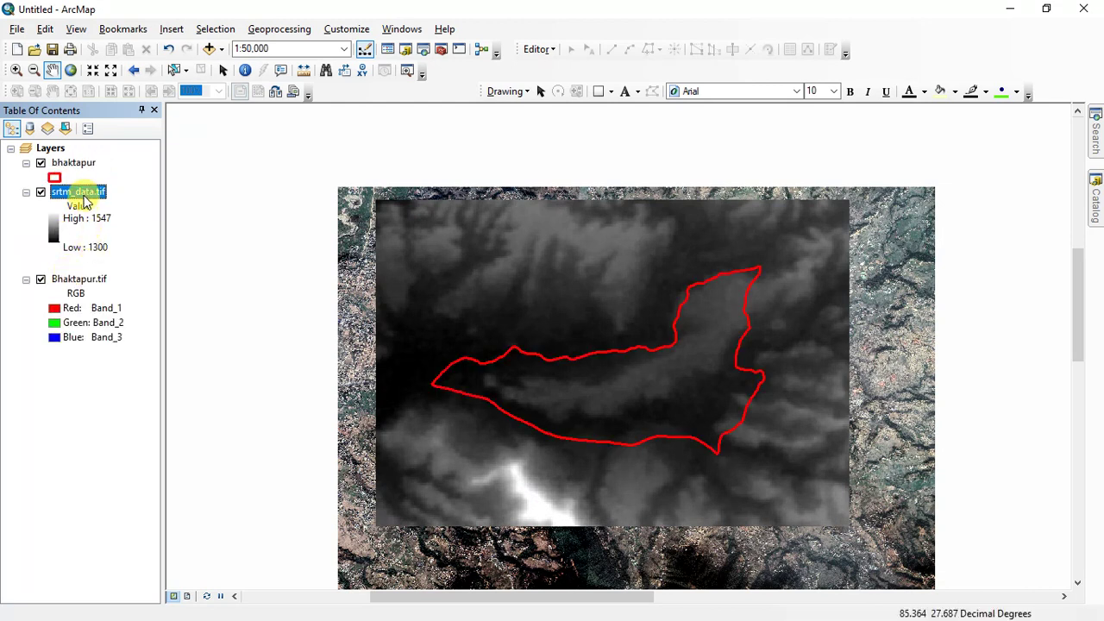
drag(84, 200, 81, 365)
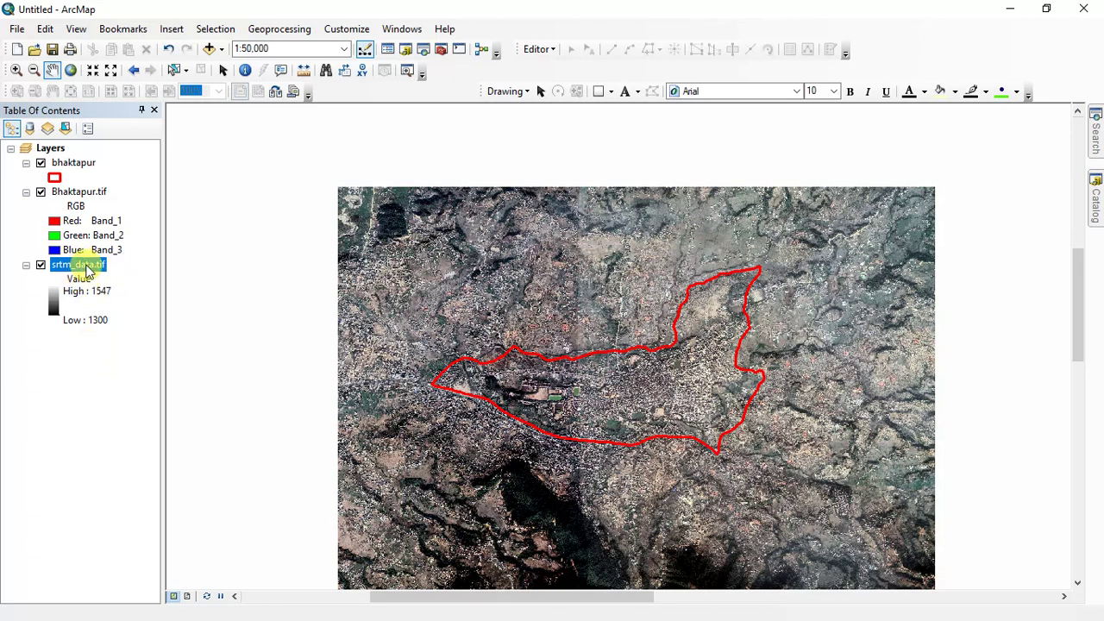
Run Hydrology > Fill on srtm_data.tif to create the Fill_tif3 layer.
click(441, 51)
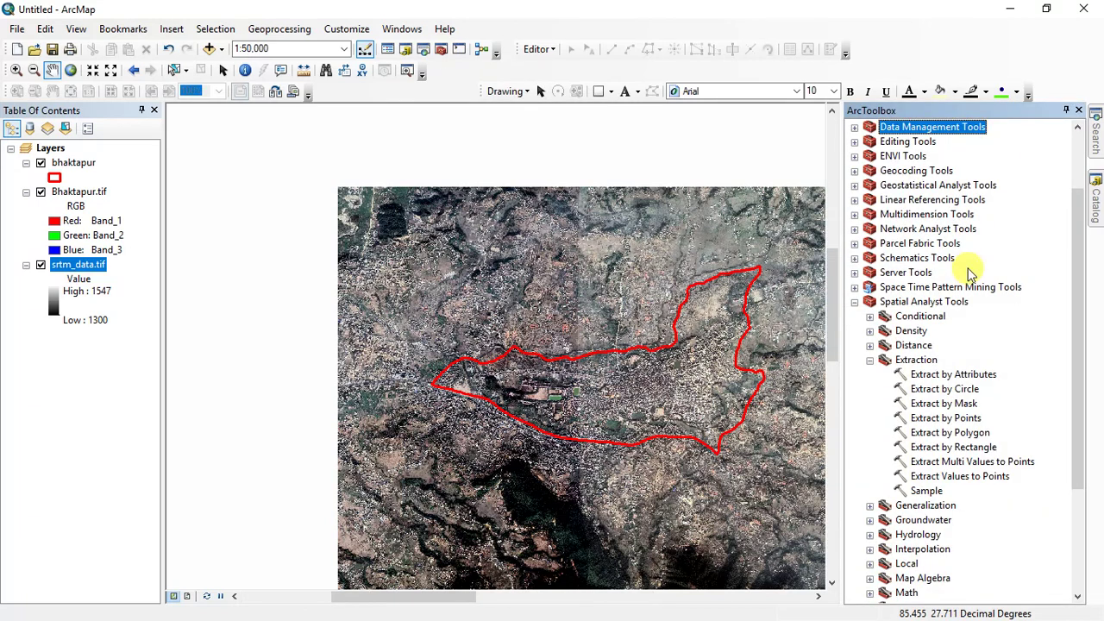
click(869, 361)
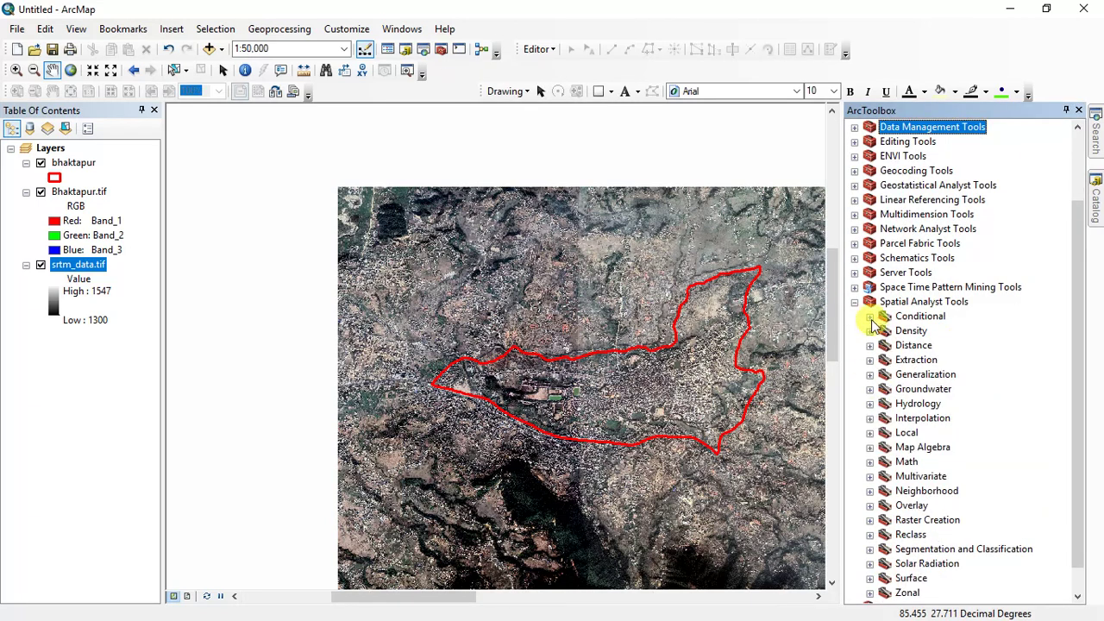
click(870, 403)
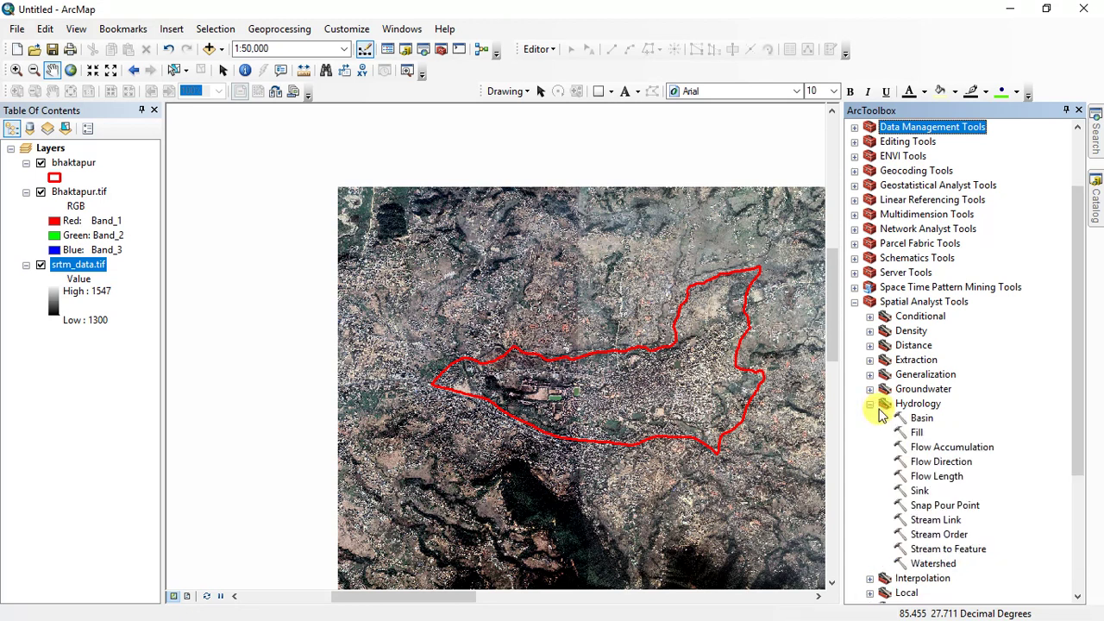
click(917, 432)
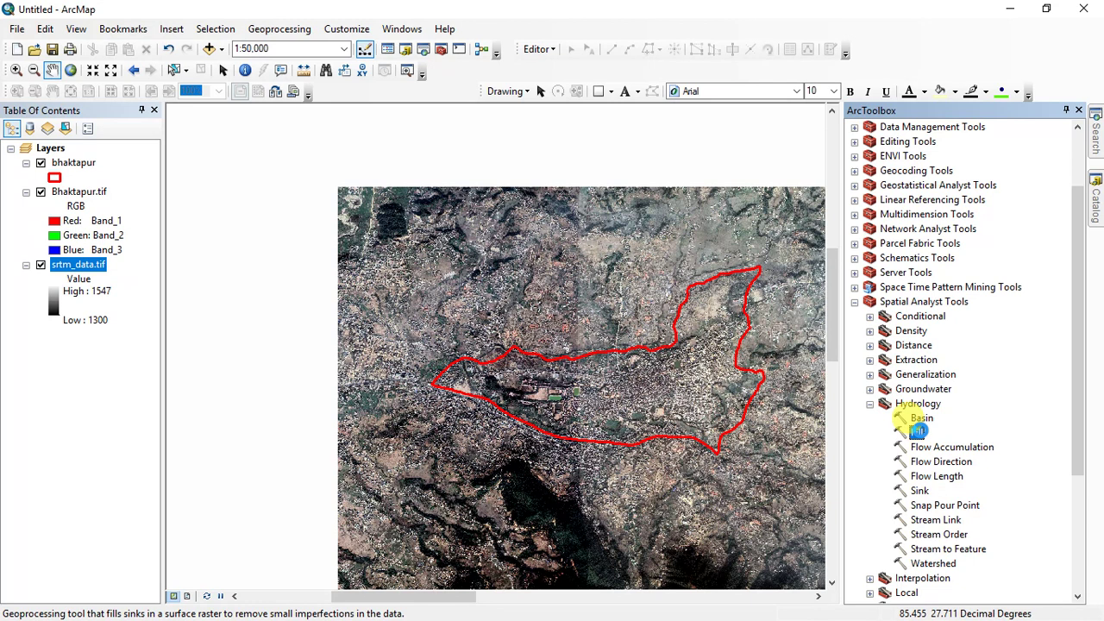
double_click(916, 431)
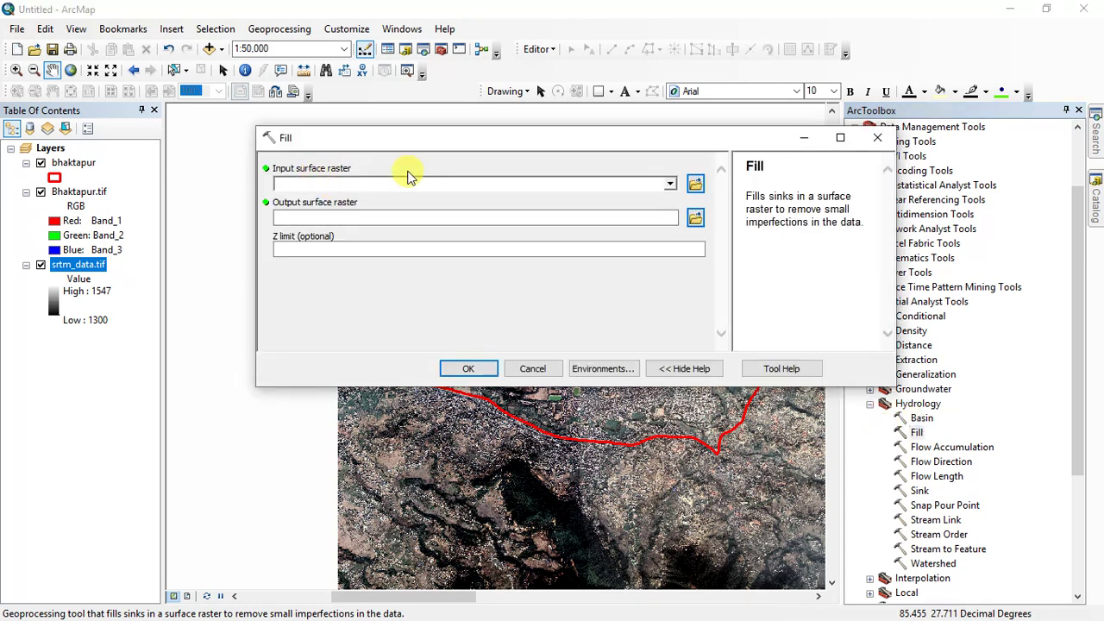
click(671, 185)
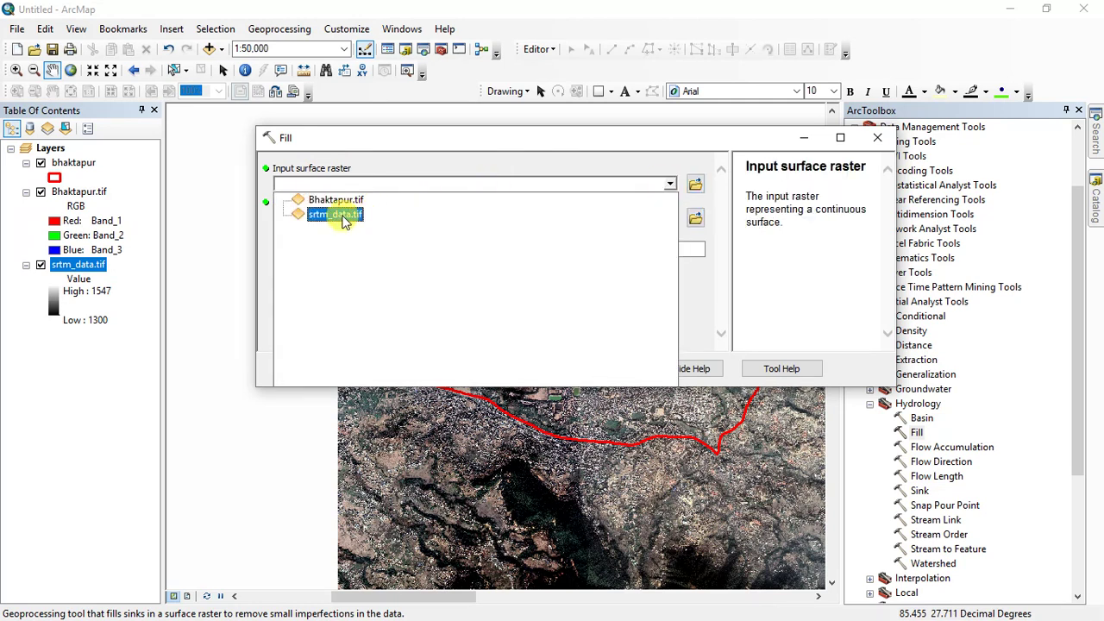
click(341, 214)
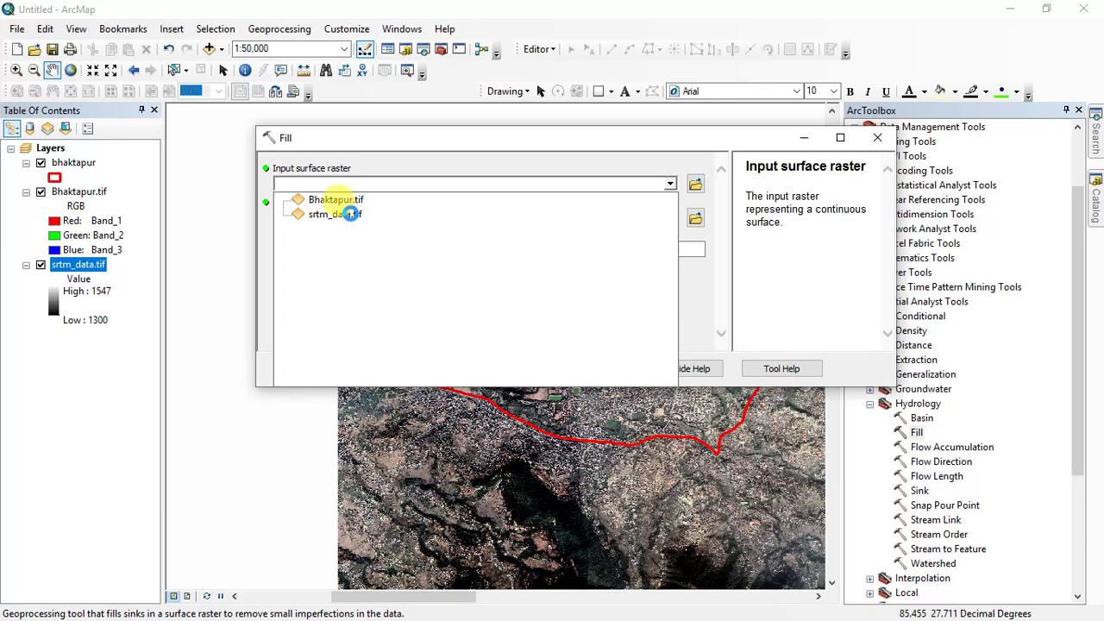
click(349, 214)
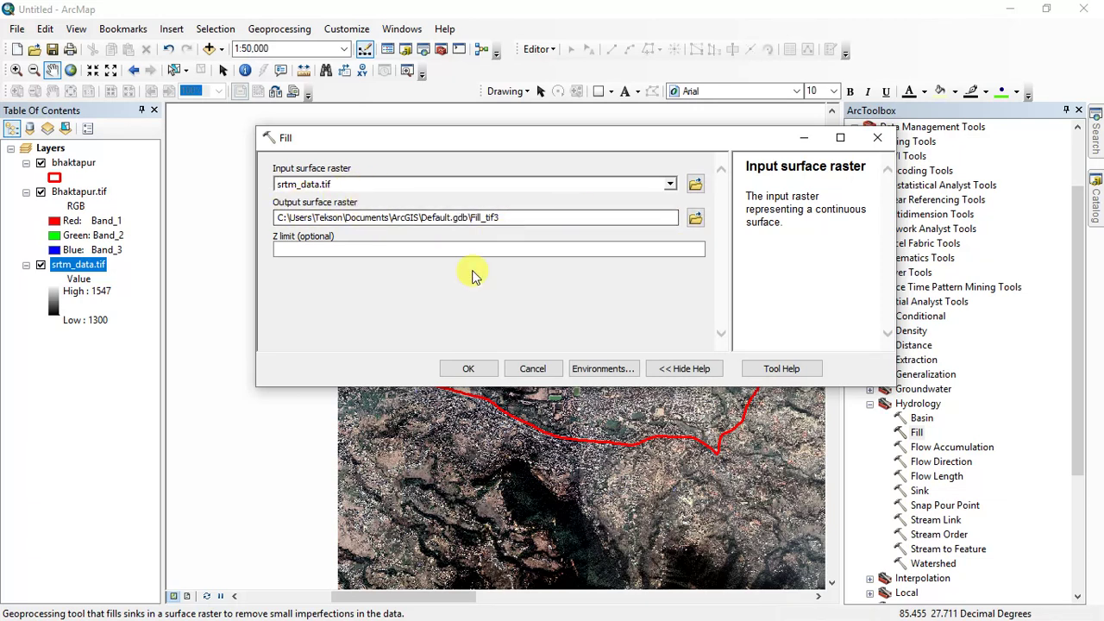
click(468, 368)
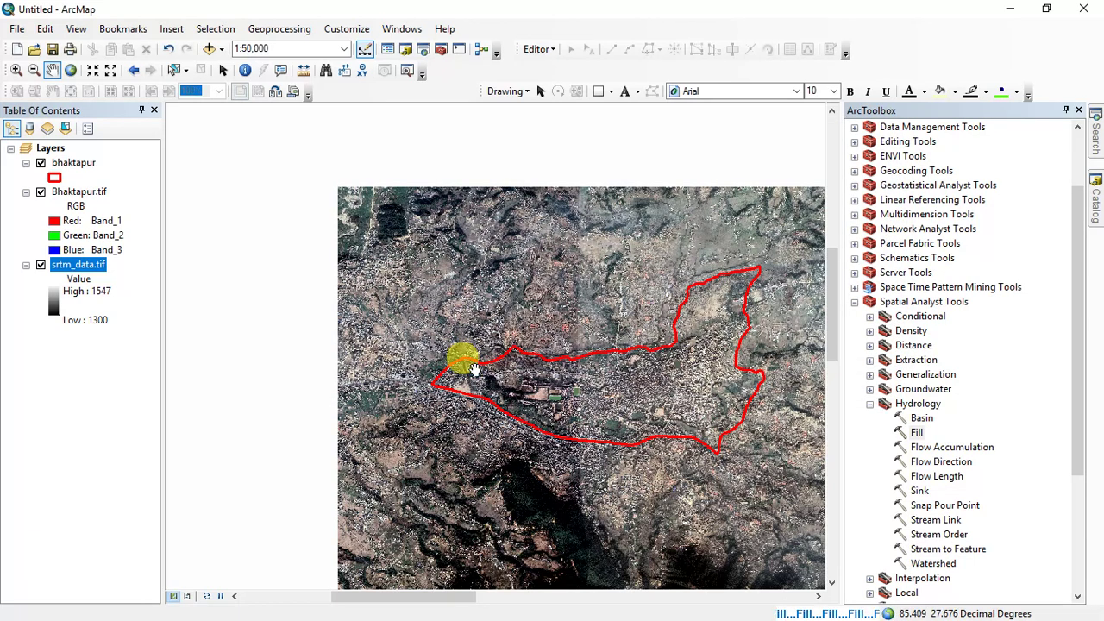
drag(474, 369, 380, 325)
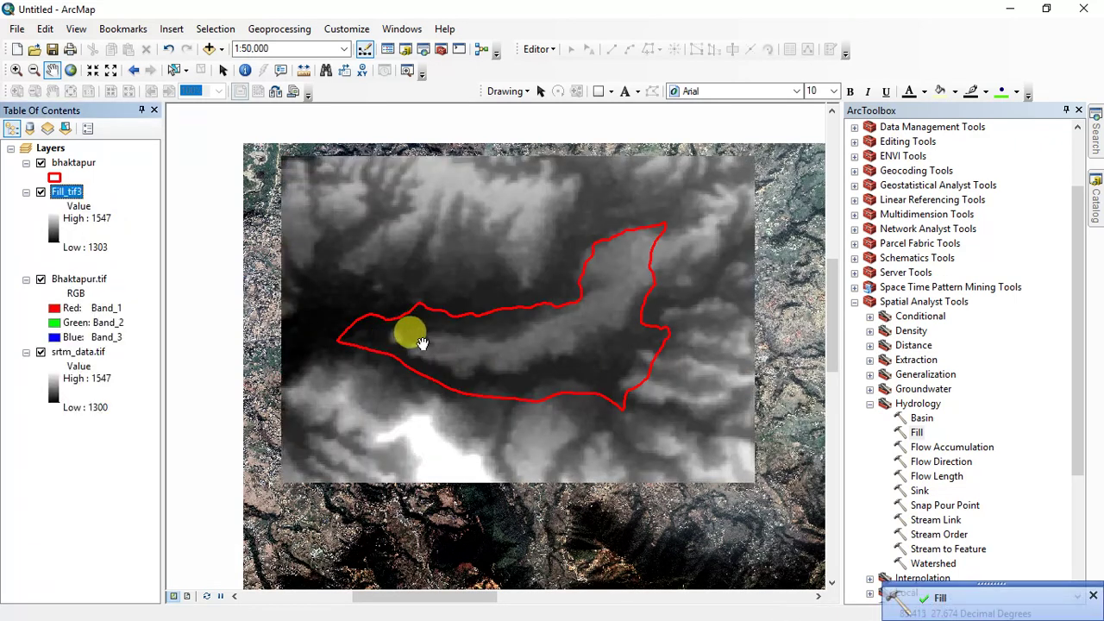
Run Flow Direction on Fill_tif3 to produce the FlowDir_Fill2 raster.
double_click(940, 463)
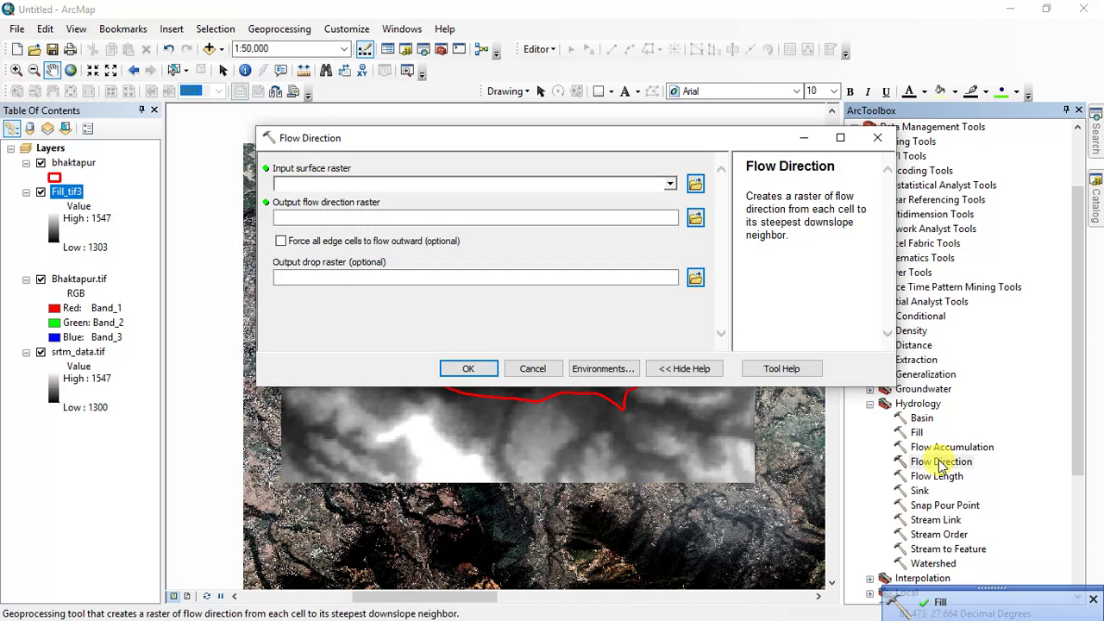
click(671, 183)
click(301, 198)
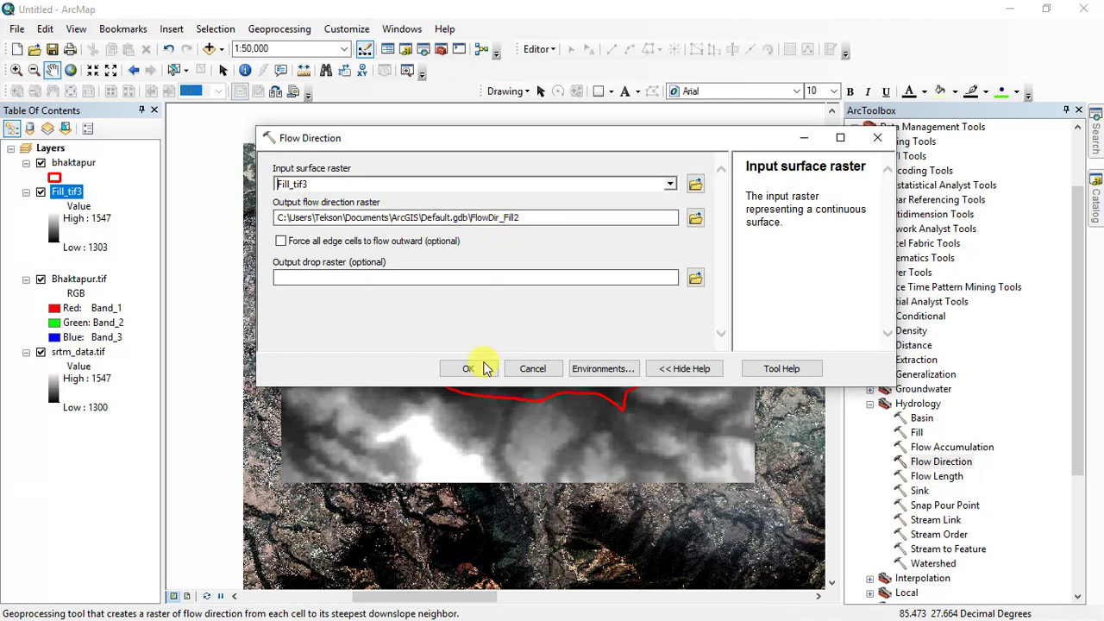
click(477, 366)
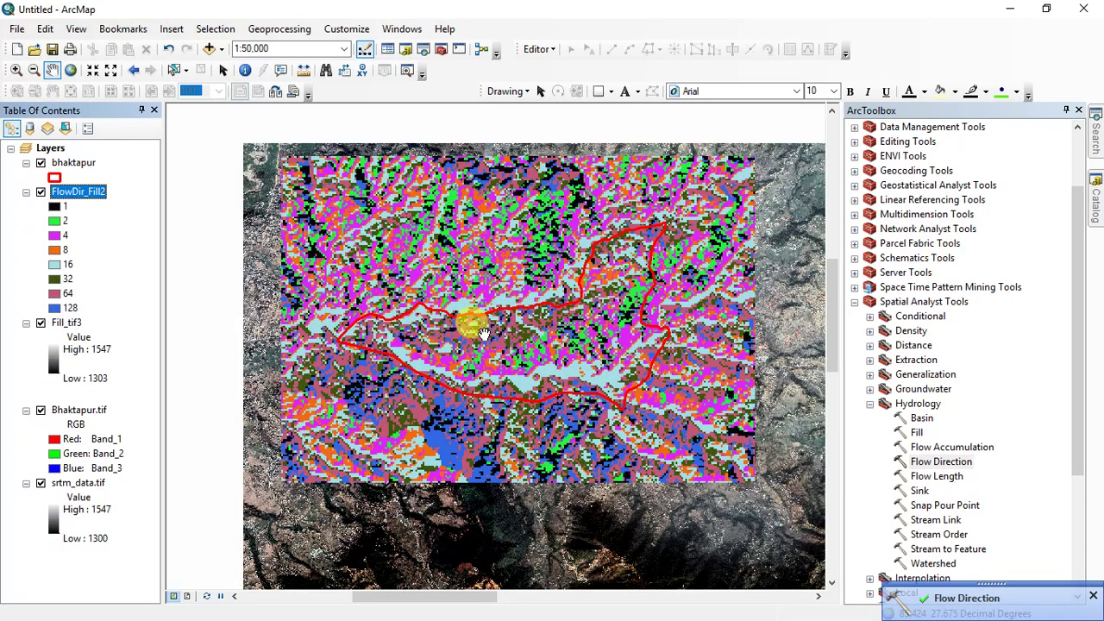
click(963, 450)
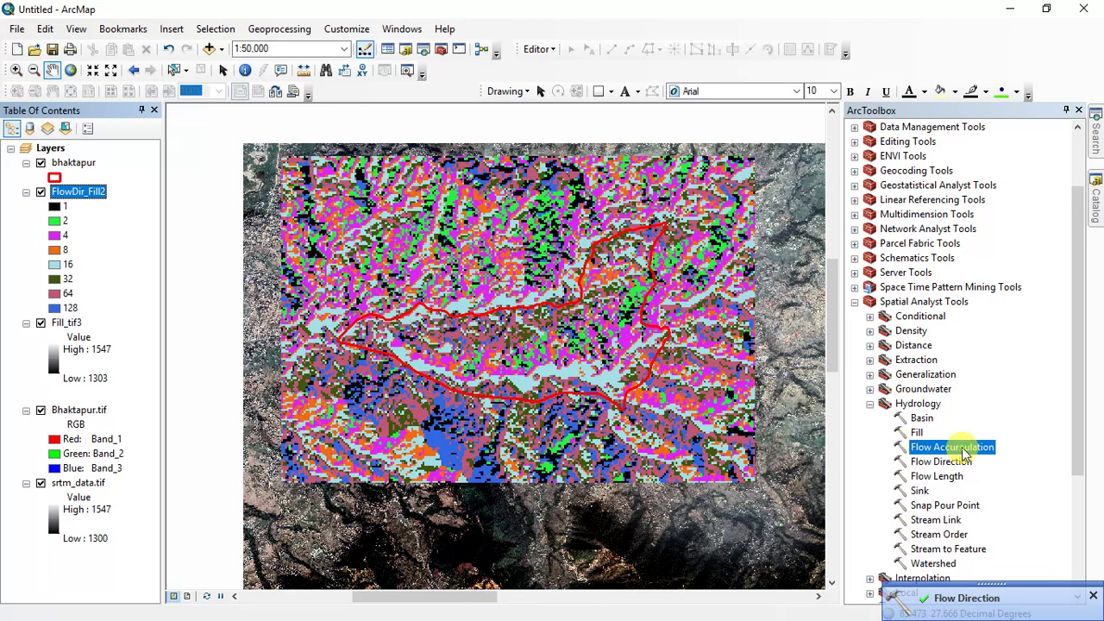
Run Flow Accumulation on FlowDir_Fill2 with the default output to create FlowAcc_Flow2.
double_click(963, 450)
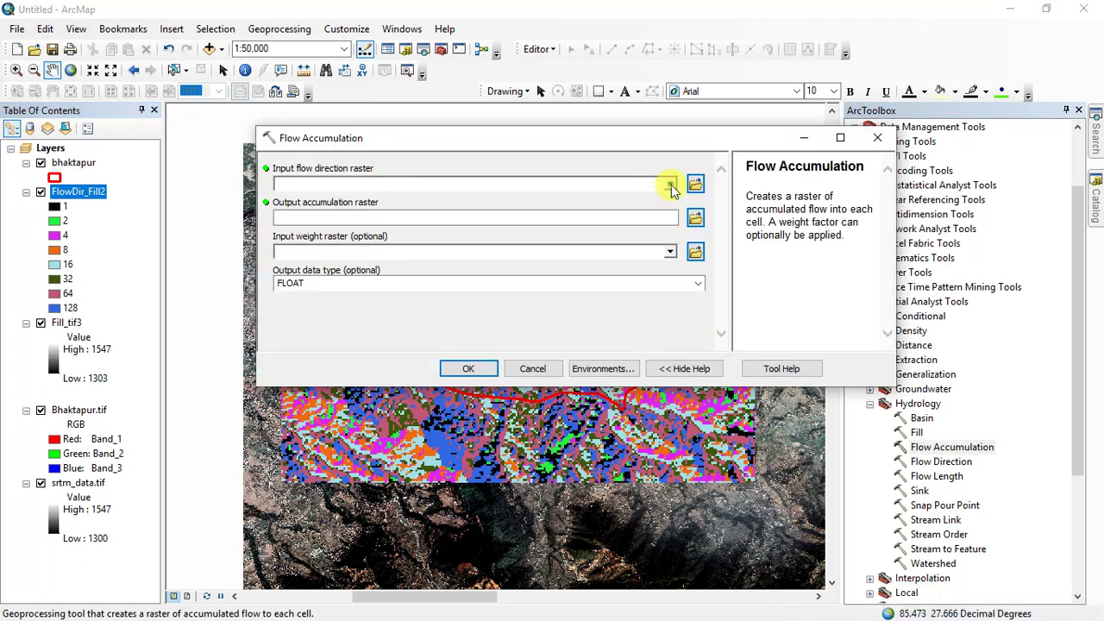
click(670, 185)
click(343, 204)
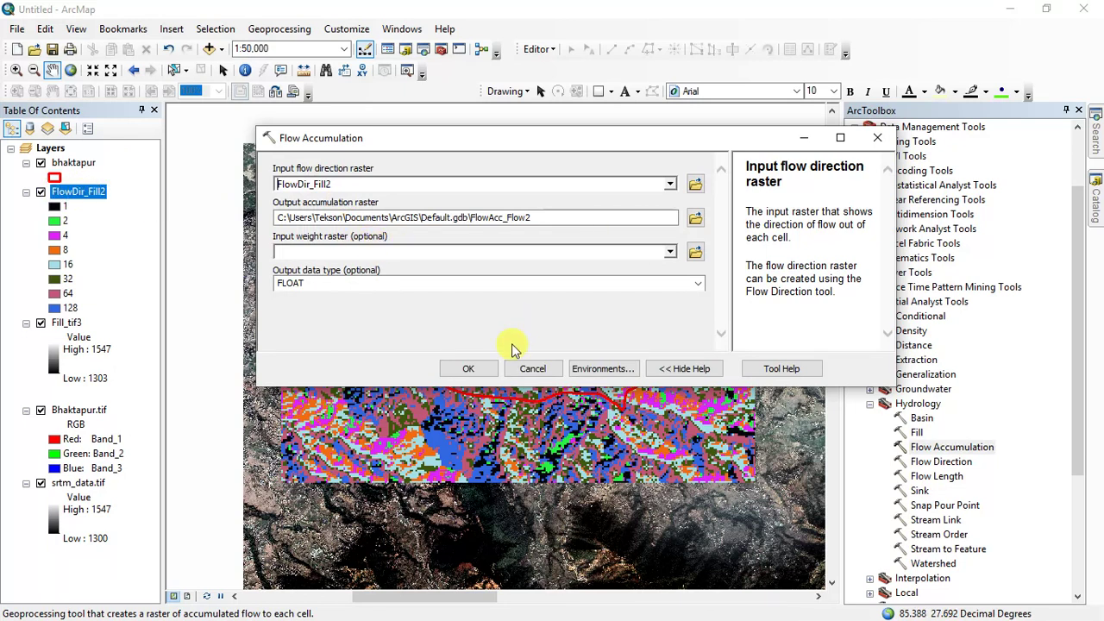
click(462, 369)
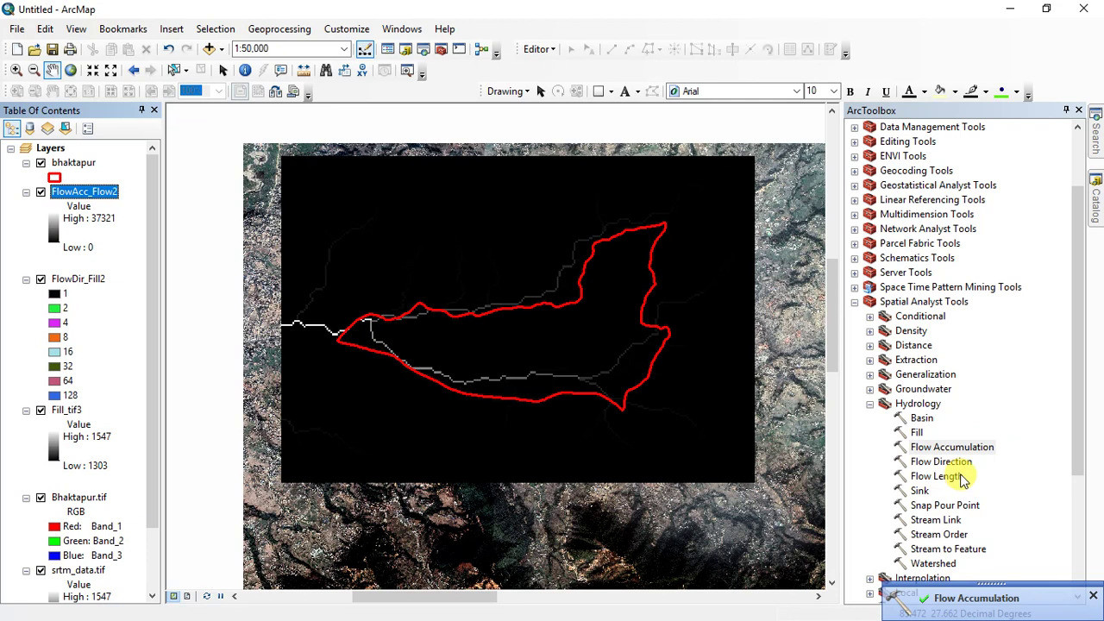
Run Con with FlowAcc_Flow2 as the conditional raster and FlowDir_Fill2 for both true and false values.
click(869, 317)
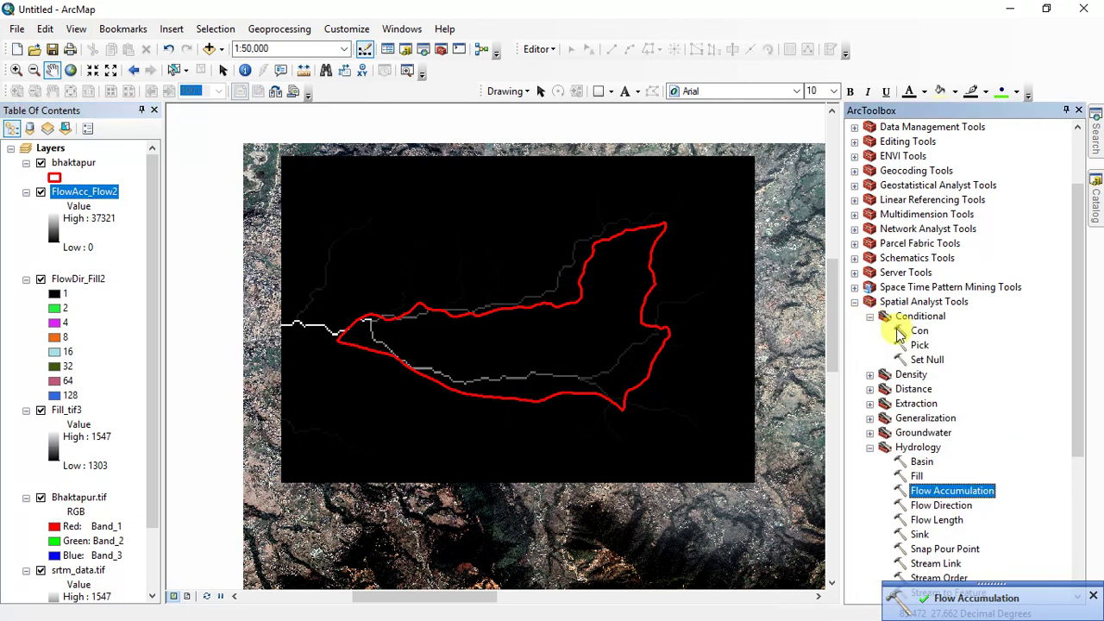
click(917, 331)
double_click(918, 332)
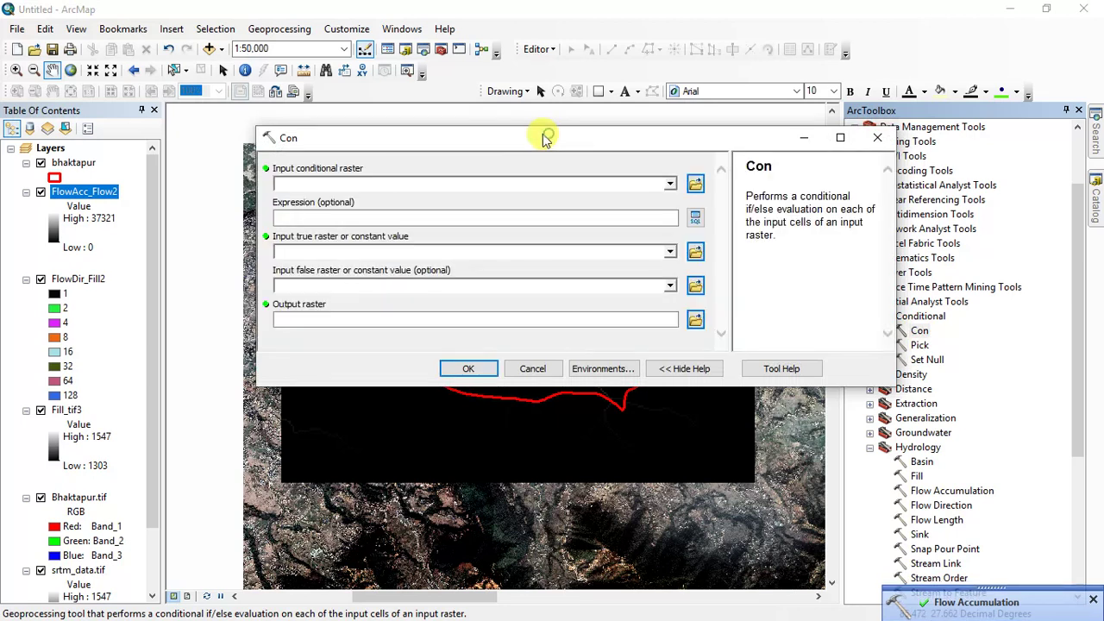
drag(549, 140, 515, 140)
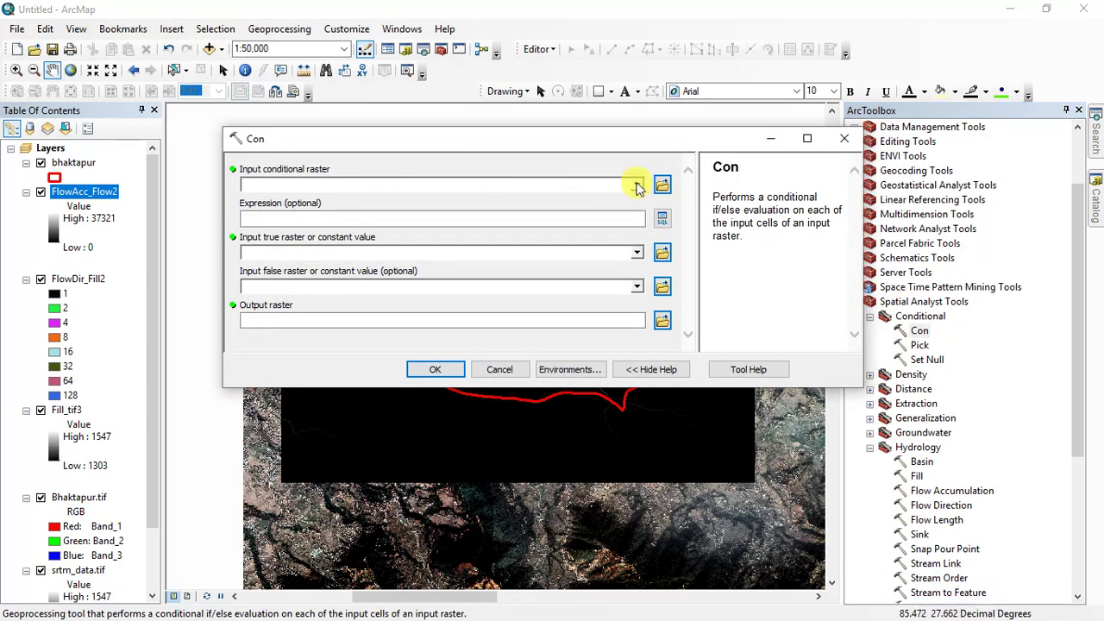
click(636, 185)
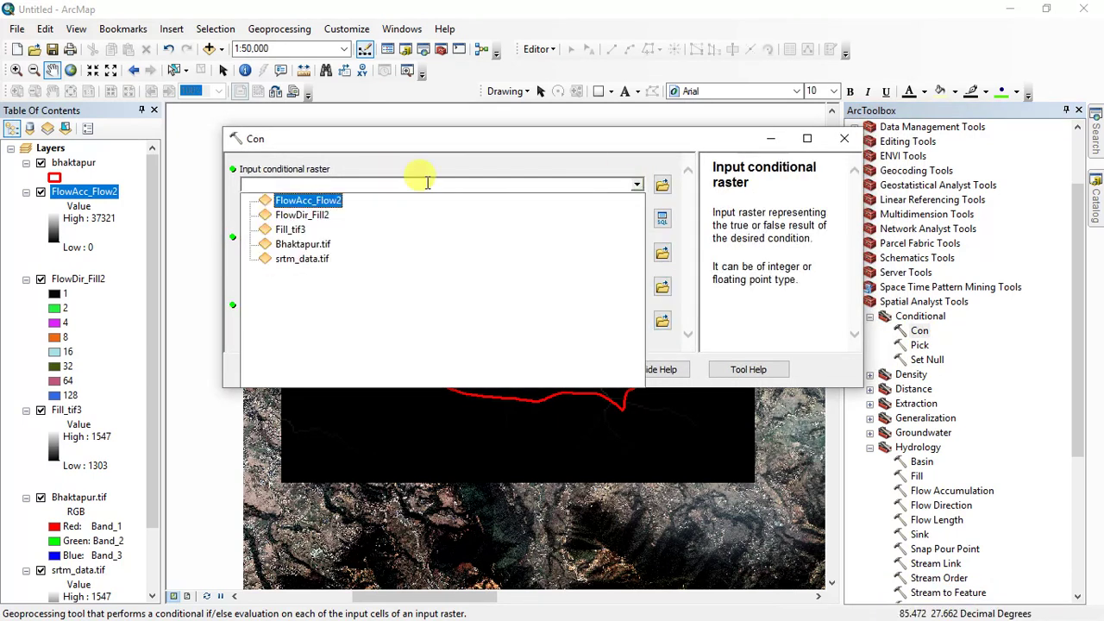
click(321, 202)
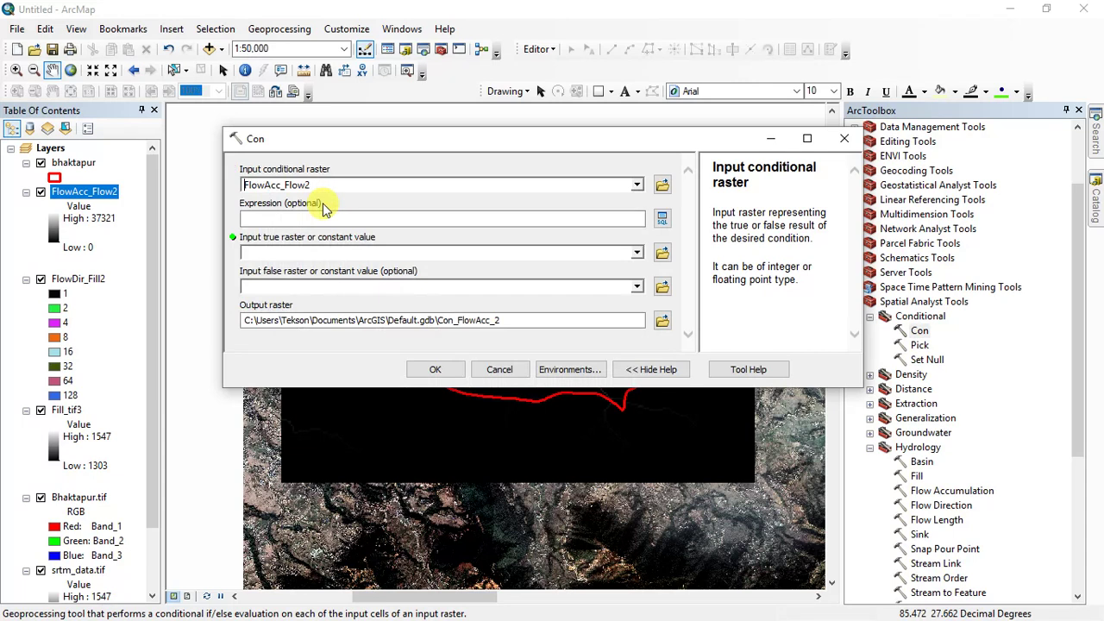
click(636, 252)
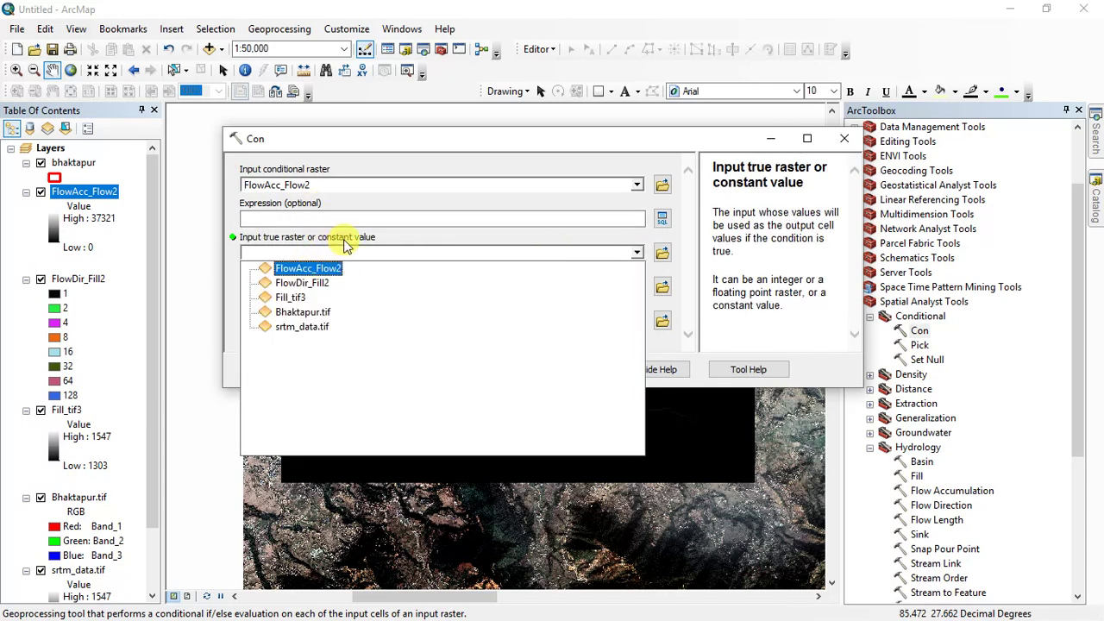
click(321, 283)
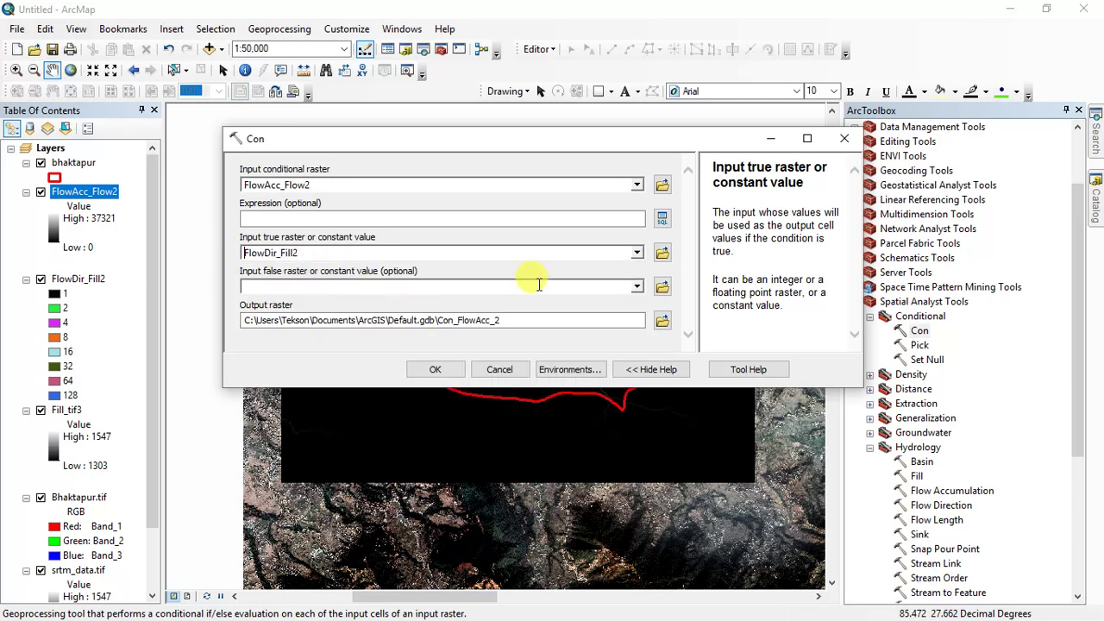
click(636, 288)
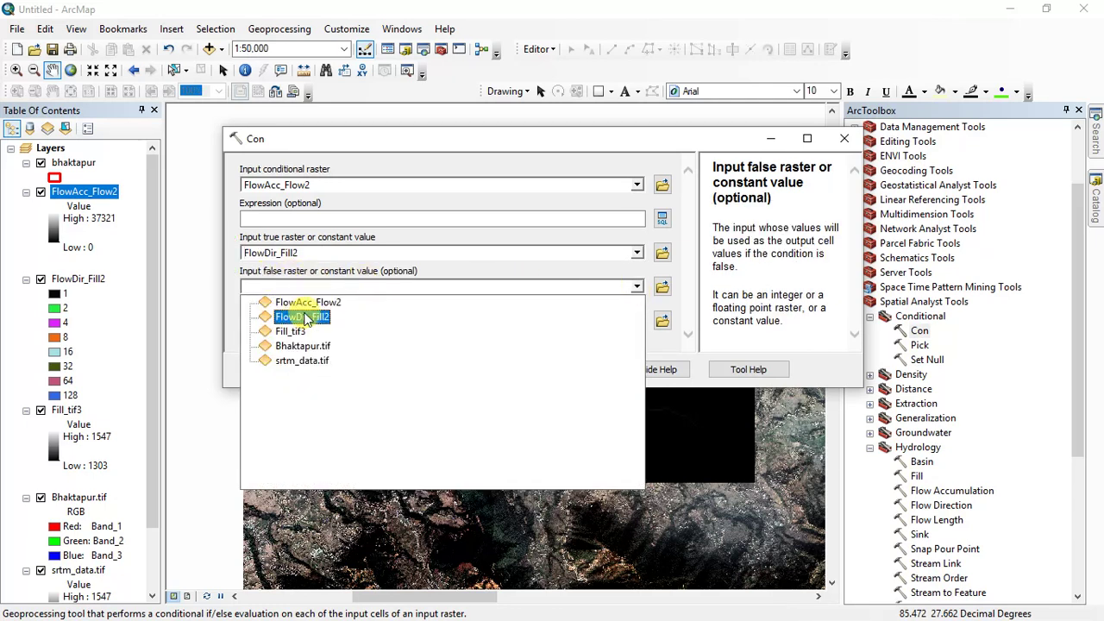
click(309, 317)
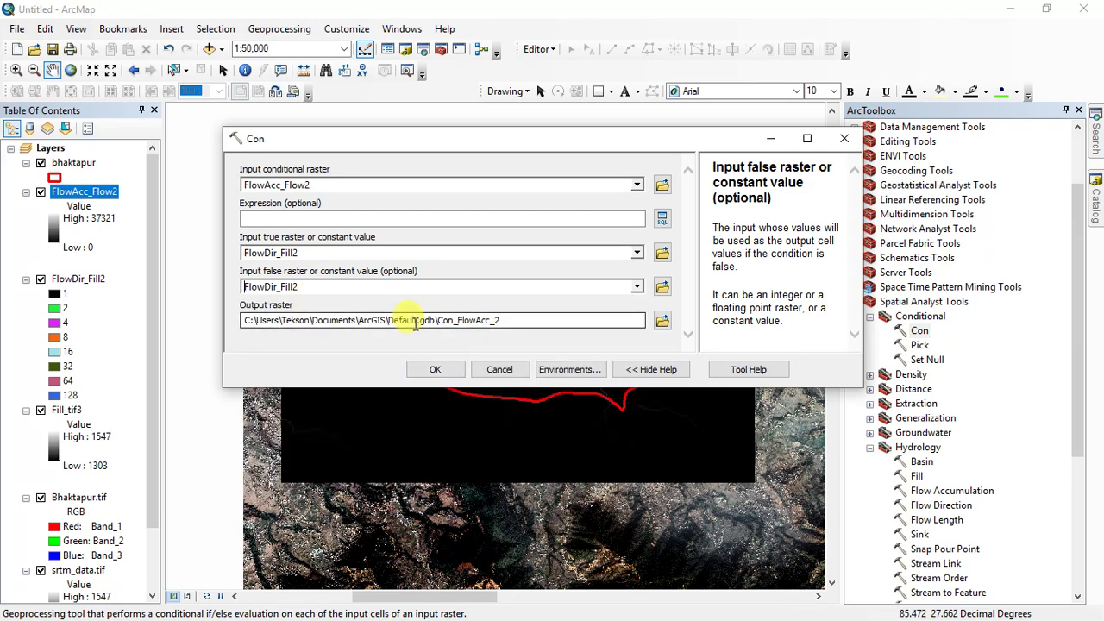
click(431, 369)
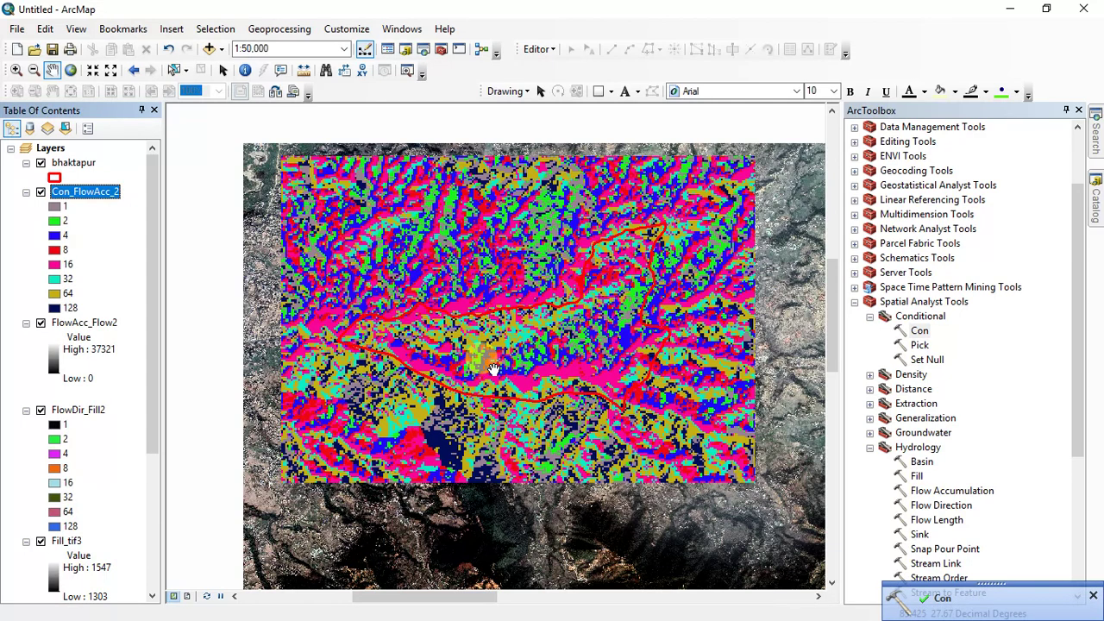
Run Stream Order on Con_FlowAcc_2 with FlowDir_Fill2 as flow direction, creating StreamO_Con_2.
scroll(952, 492, down, 3)
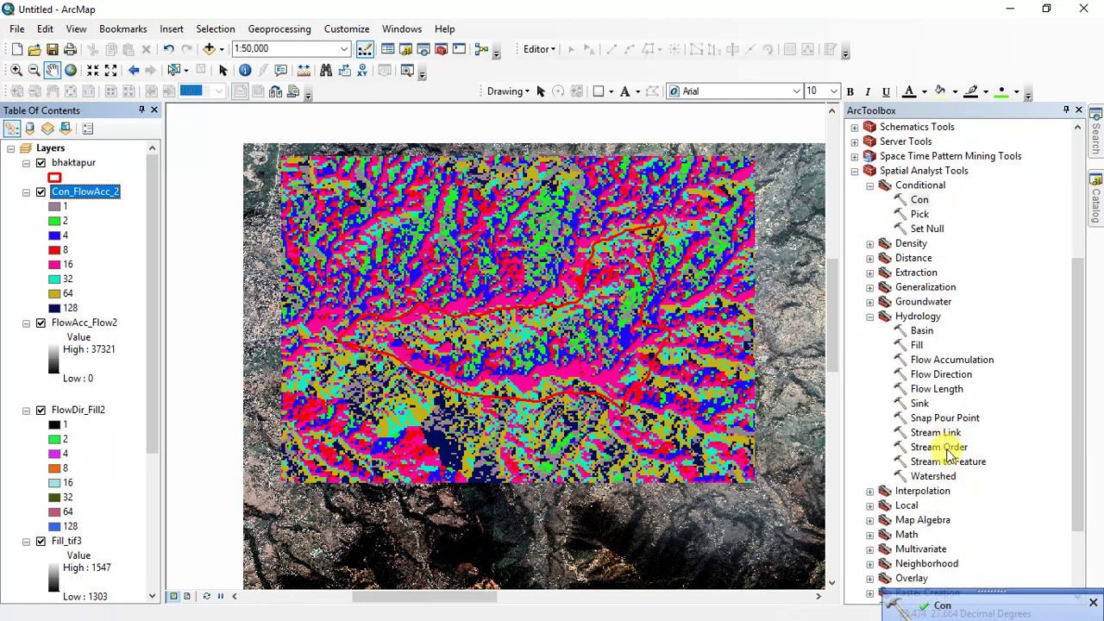
click(944, 446)
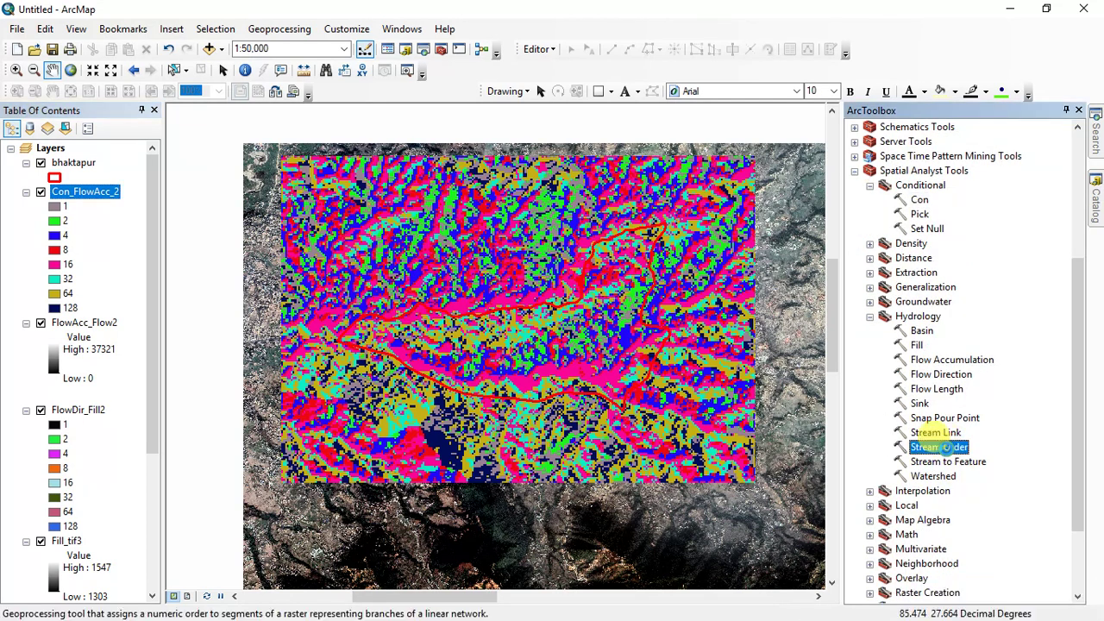
double_click(944, 446)
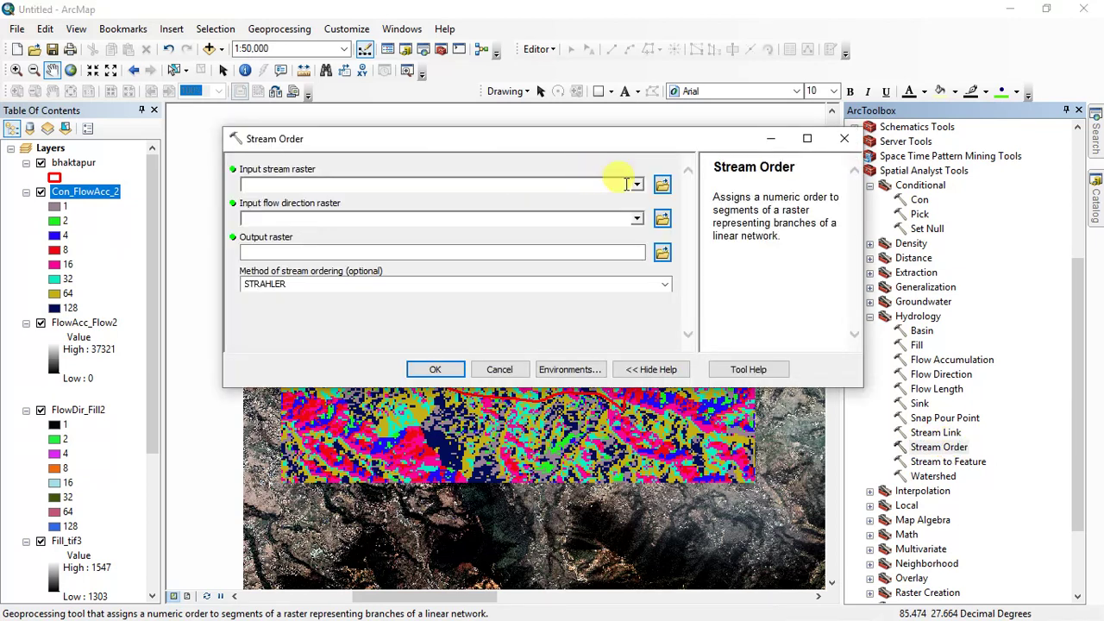
click(638, 188)
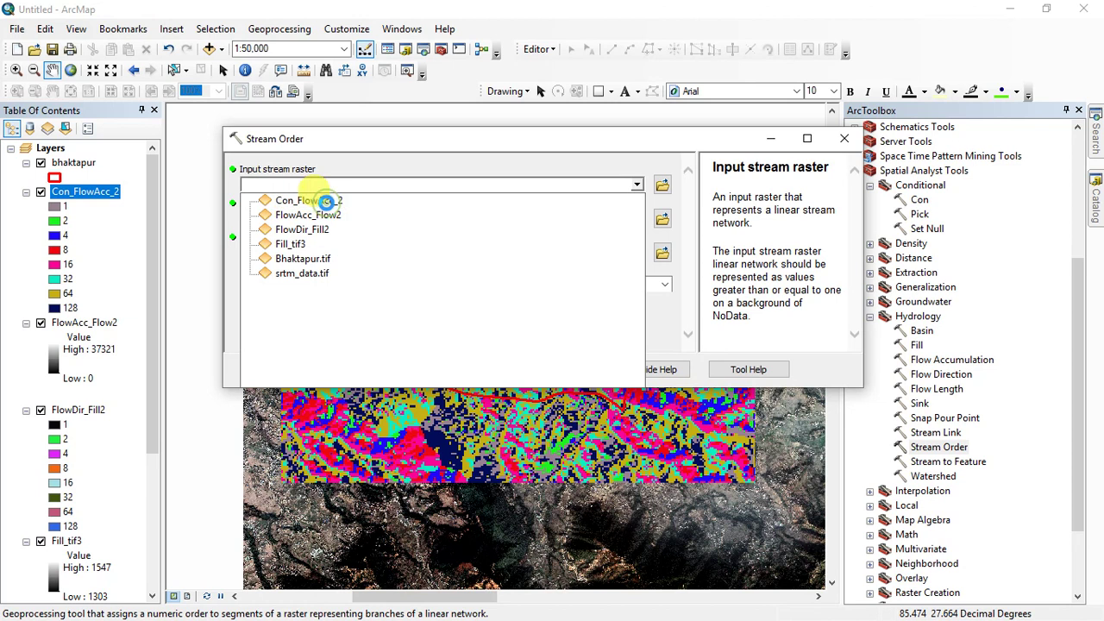
click(328, 204)
click(635, 222)
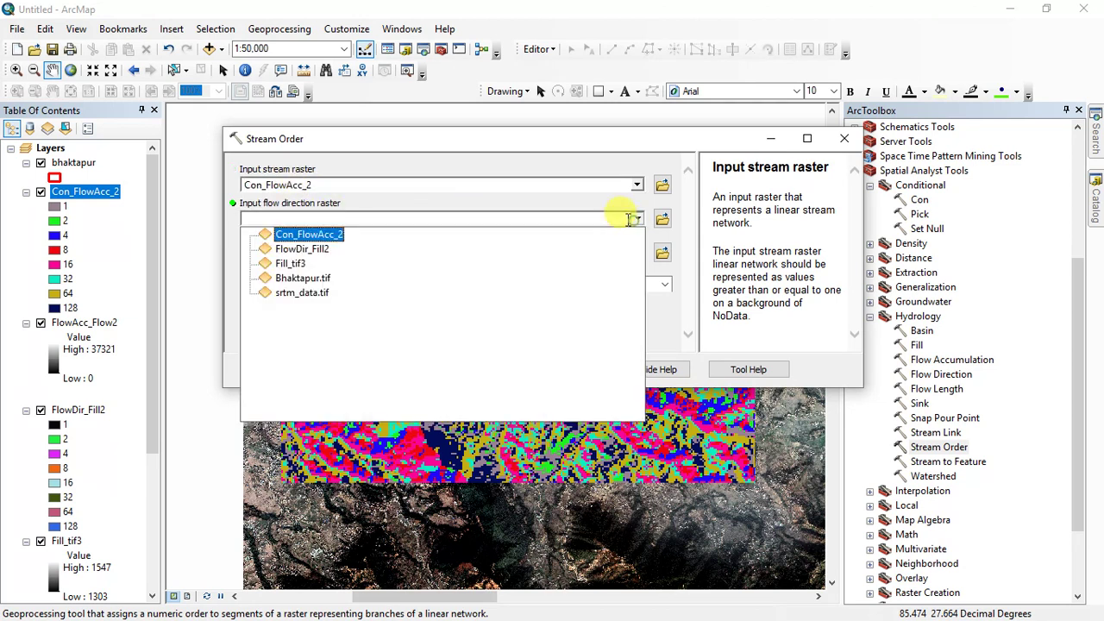
click(321, 250)
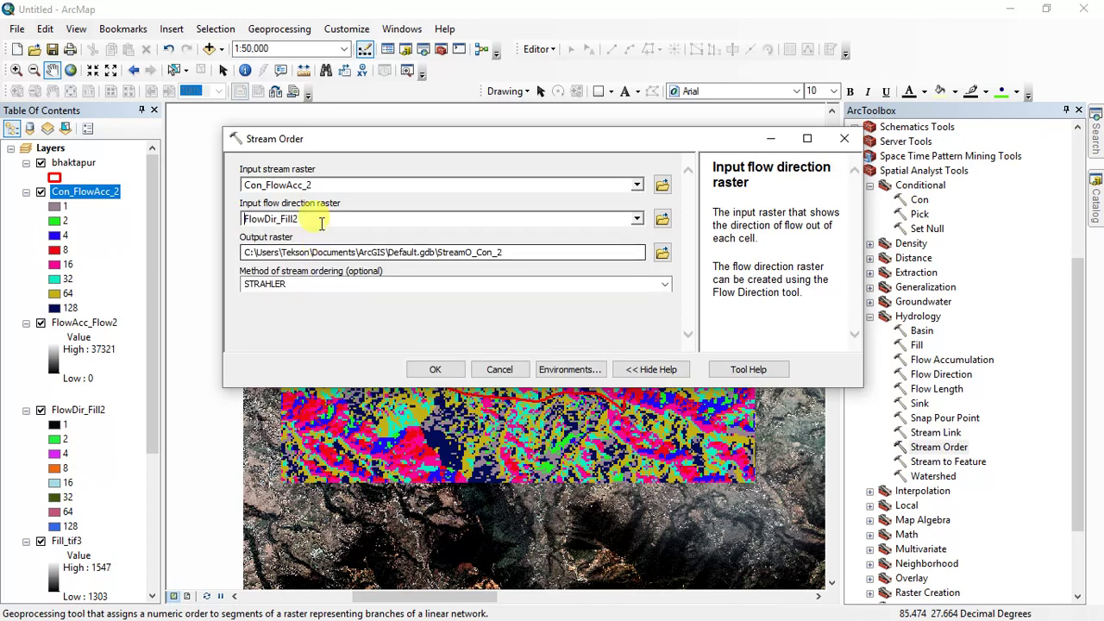
click(436, 370)
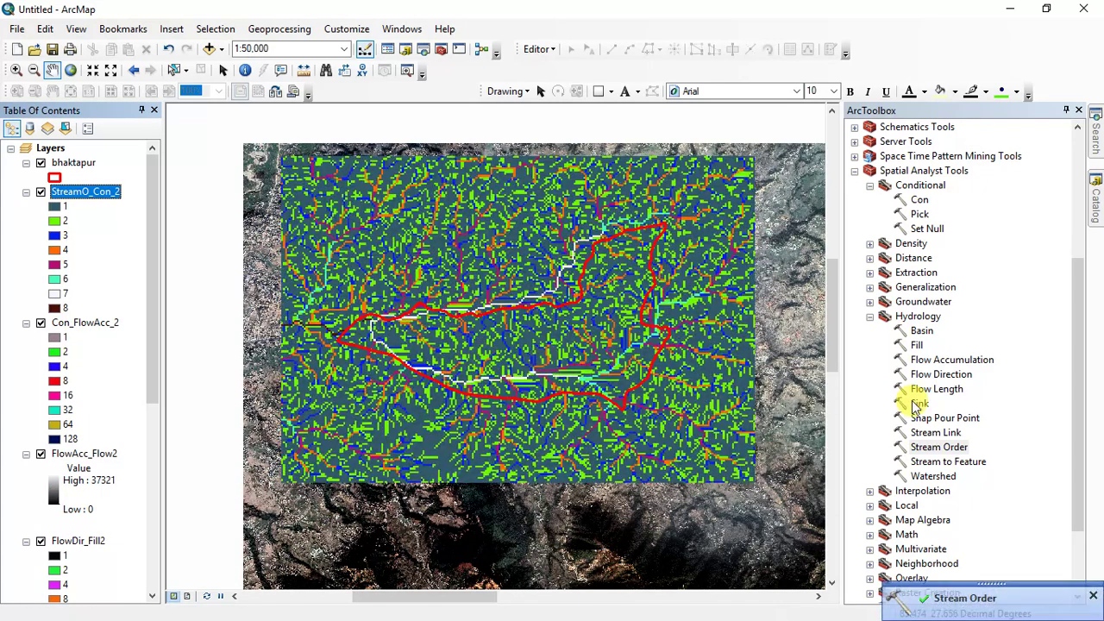
Run Stream to Feature on StreamO_Con_2 with FlowDir_Fill2 flow direction, producing StreamT_StreamO2 polylines.
click(940, 462)
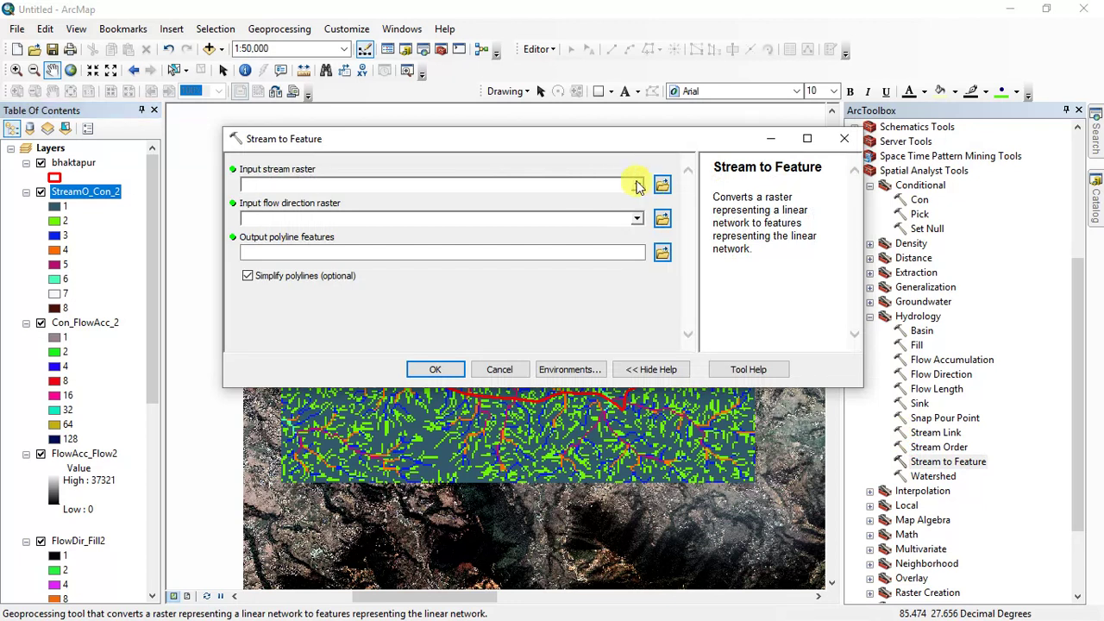
click(635, 185)
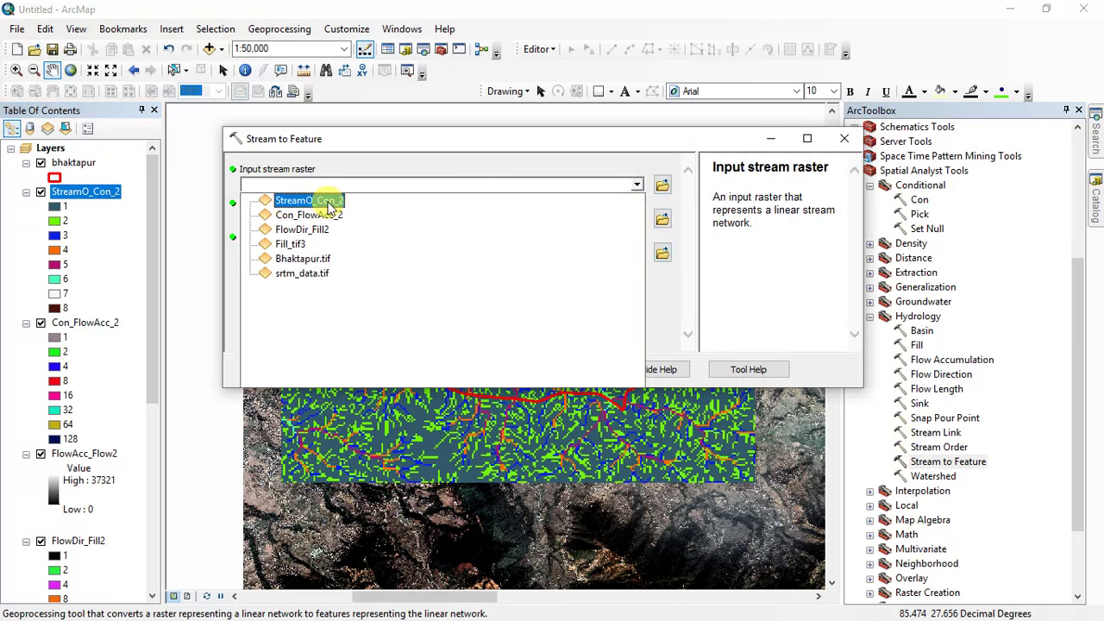
click(323, 200)
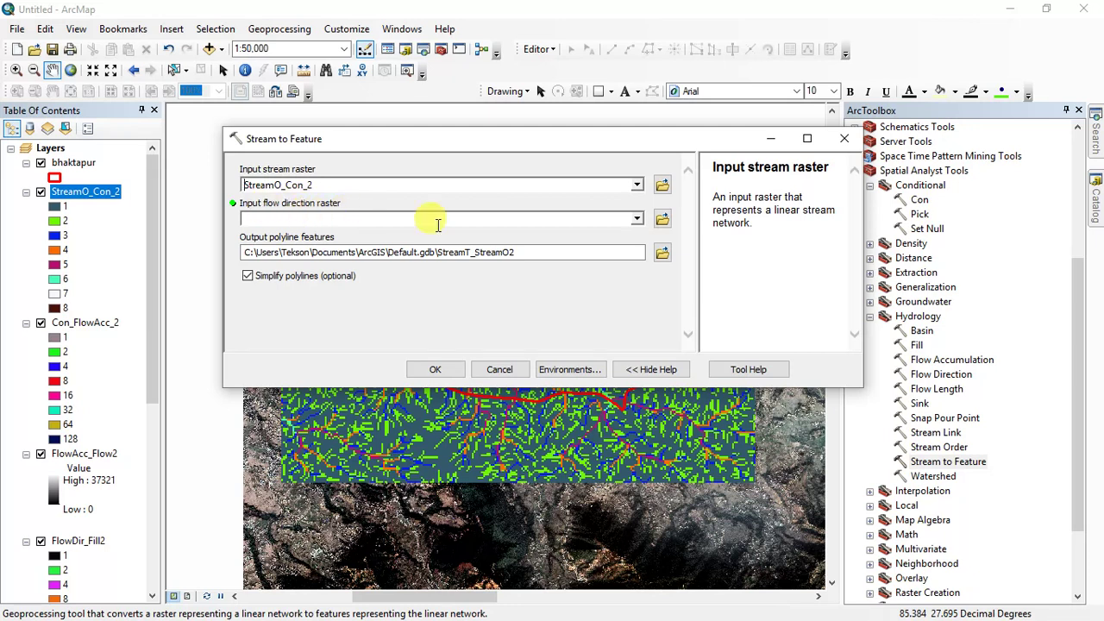
click(636, 220)
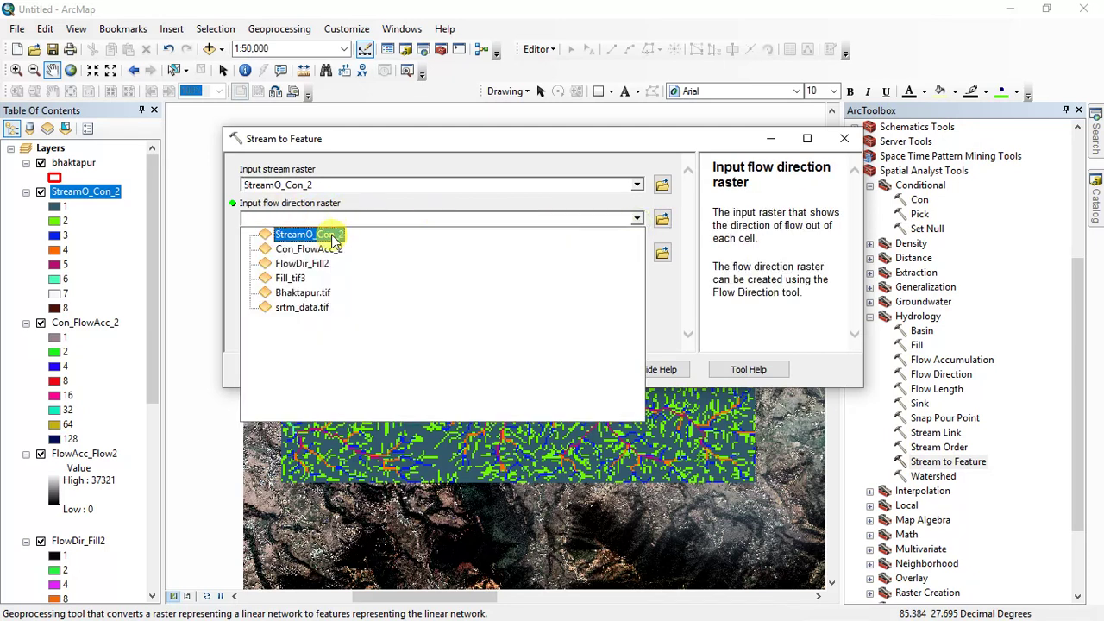
click(321, 266)
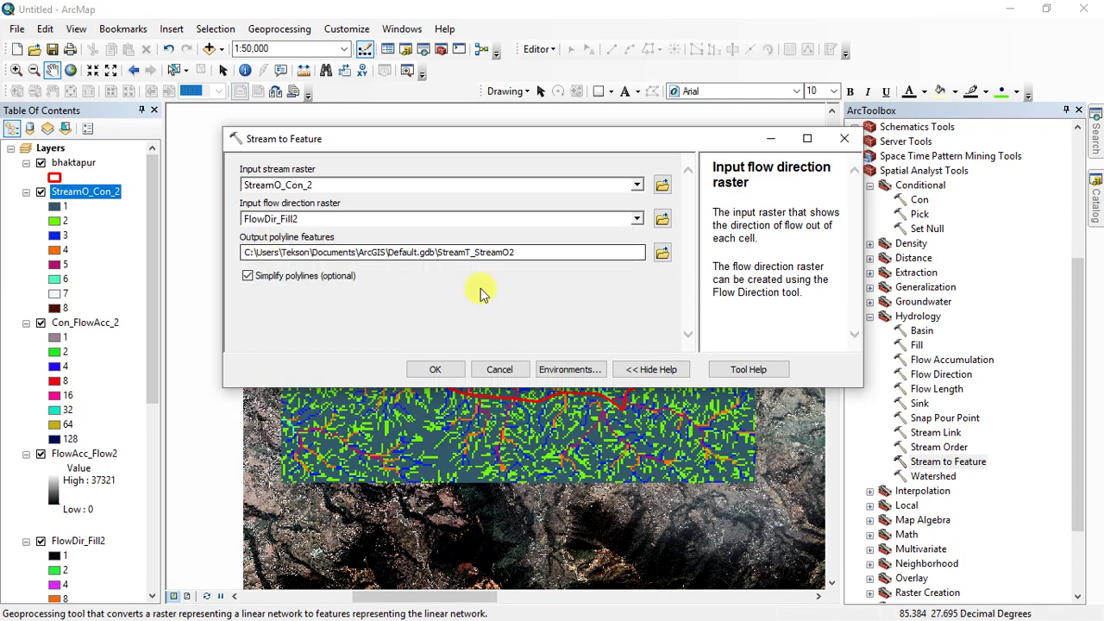
click(436, 371)
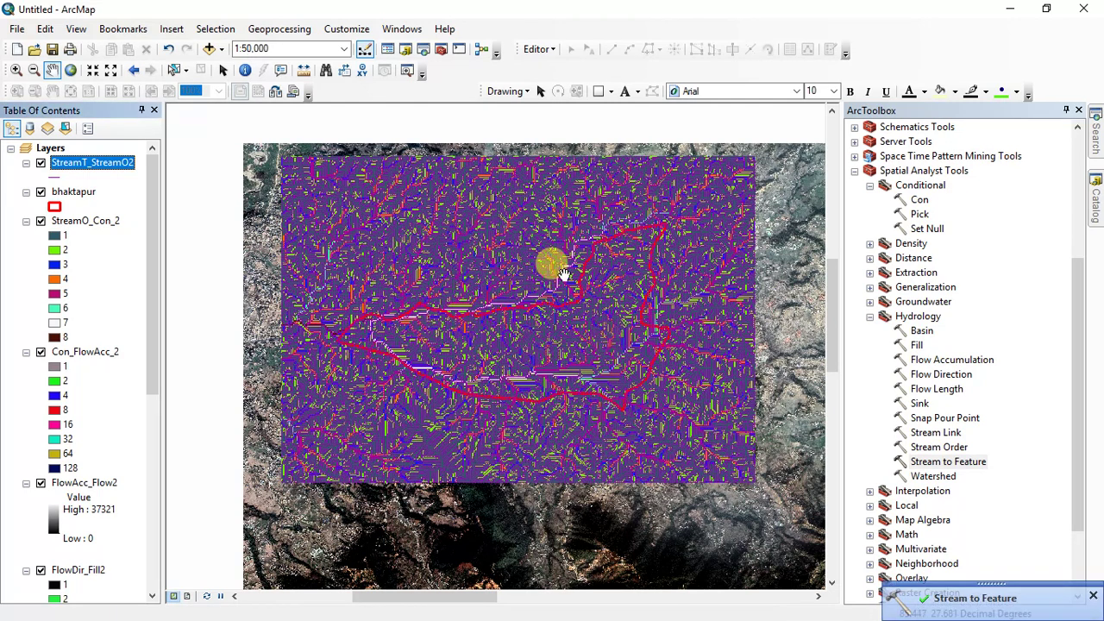
Remove StreamO_Con_2, Con_FlowAcc_2, FlowAcc_Flow2, FlowDir_Fill2, Fill_tif and srtm_data.tif from the map.
right_click(73, 222)
click(97, 249)
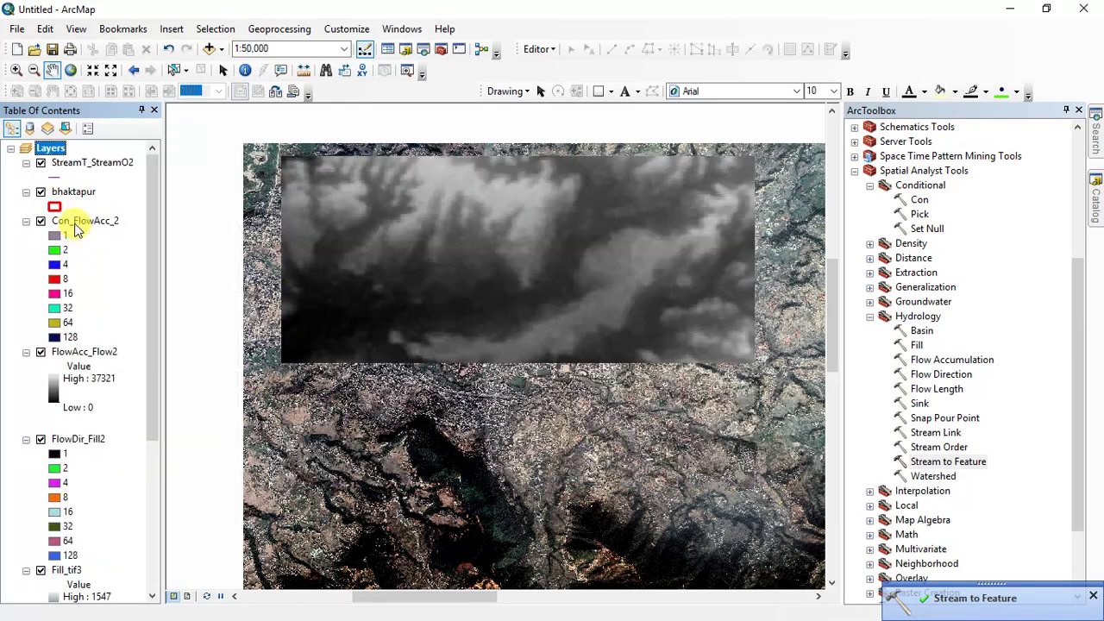
right_click(78, 222)
click(103, 251)
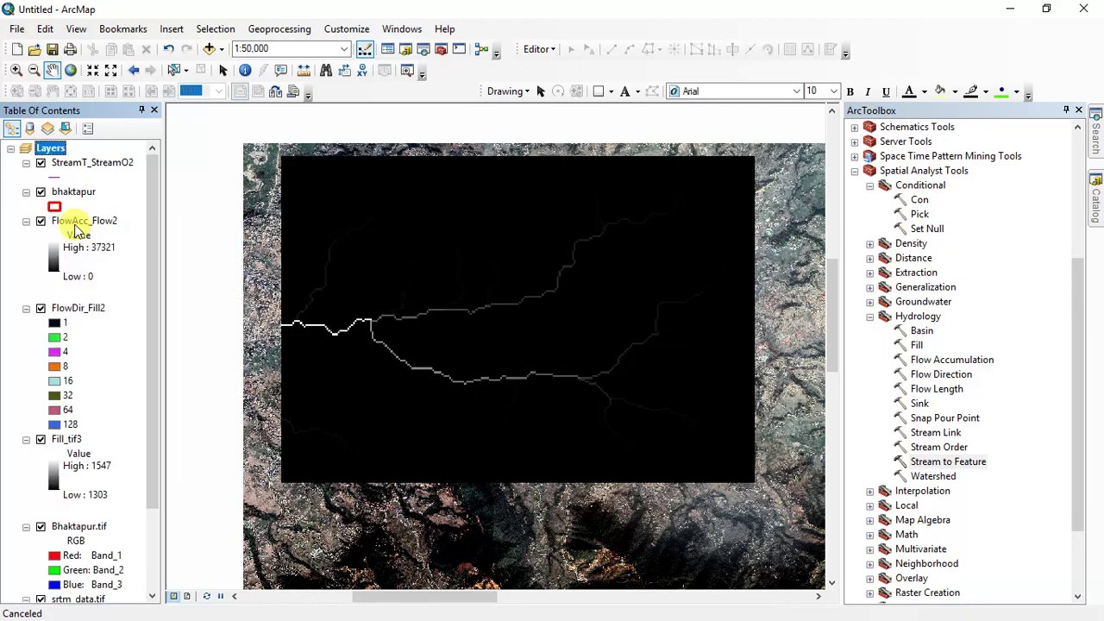
right_click(76, 221)
click(106, 248)
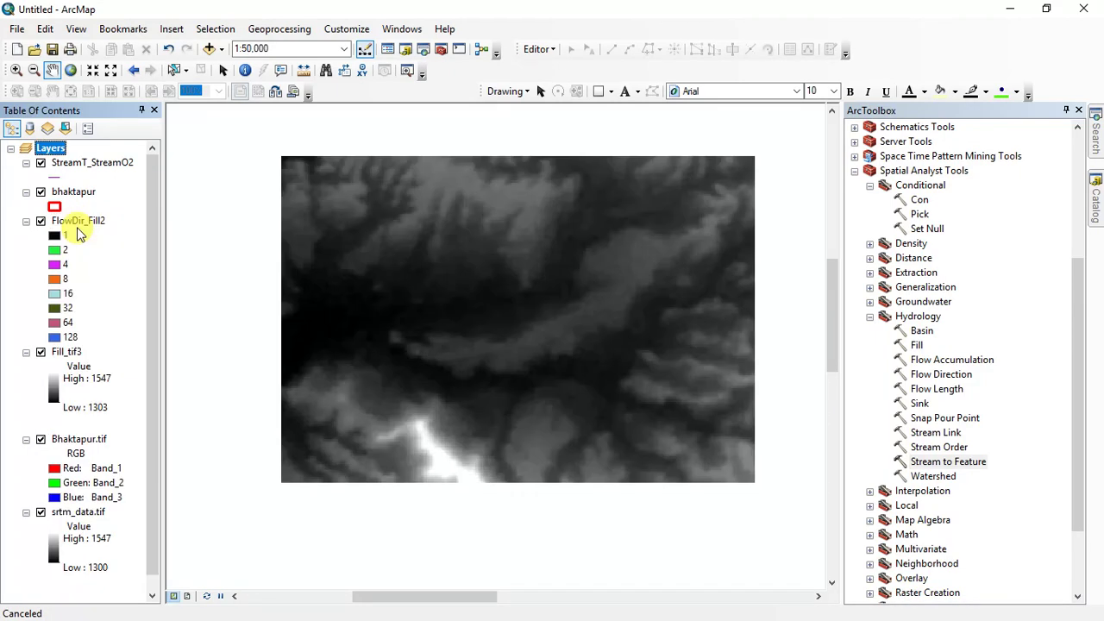
right_click(76, 220)
click(105, 250)
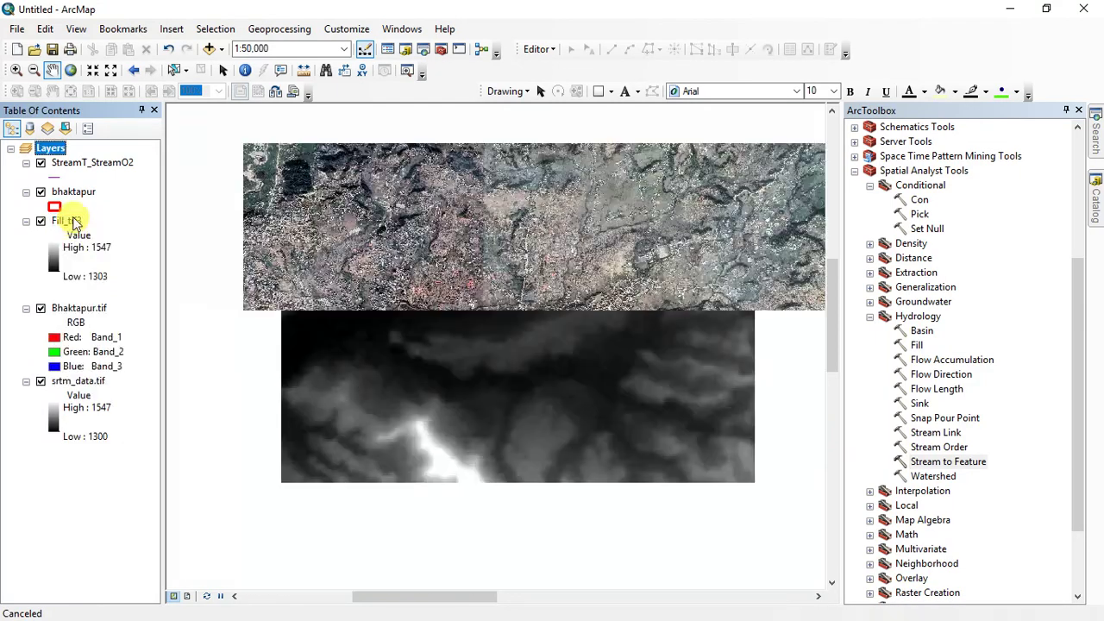
right_click(75, 222)
click(98, 246)
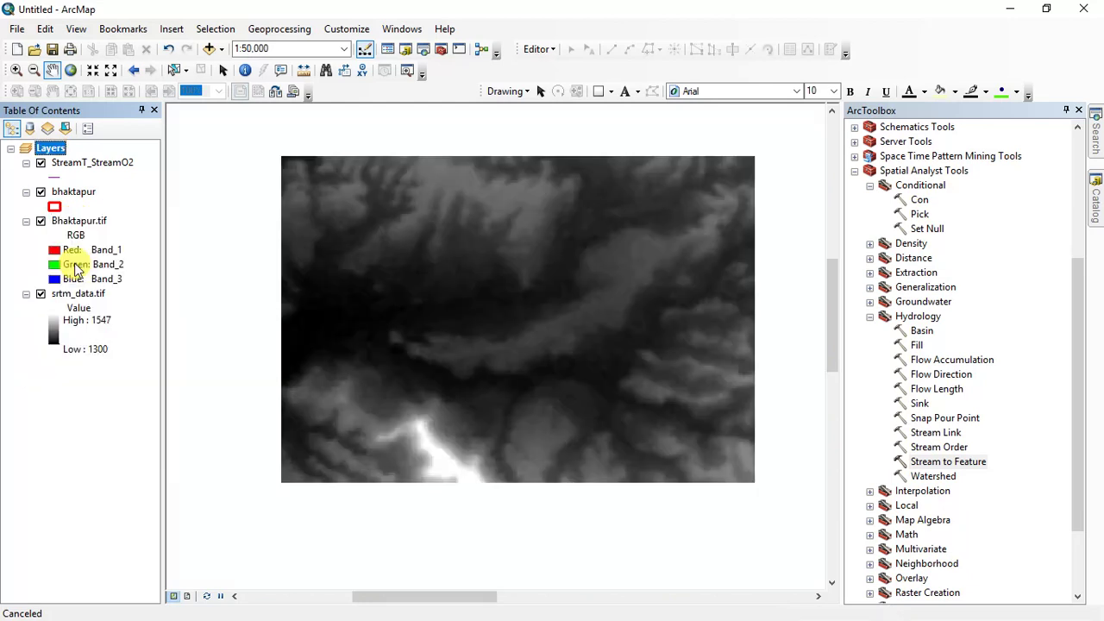
right_click(59, 294)
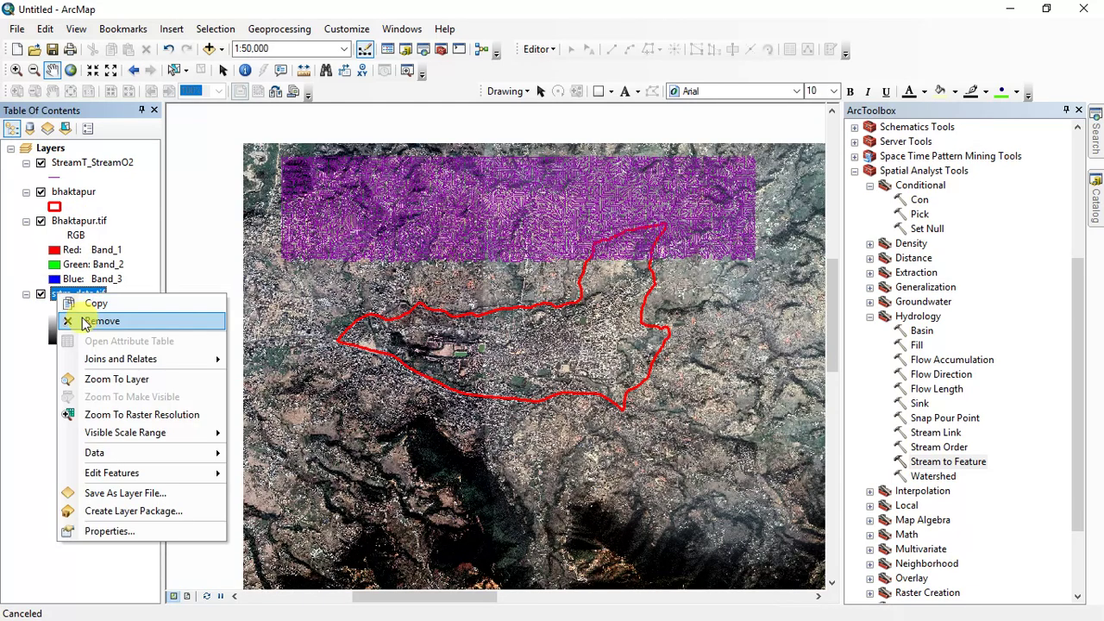
click(84, 321)
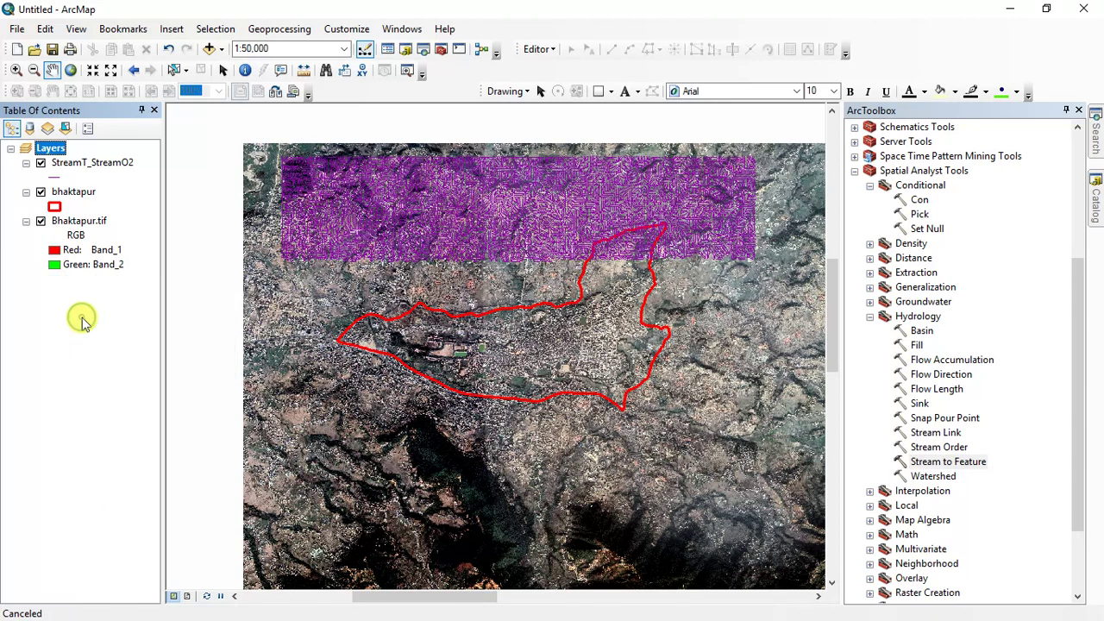
click(86, 163)
right_click(87, 163)
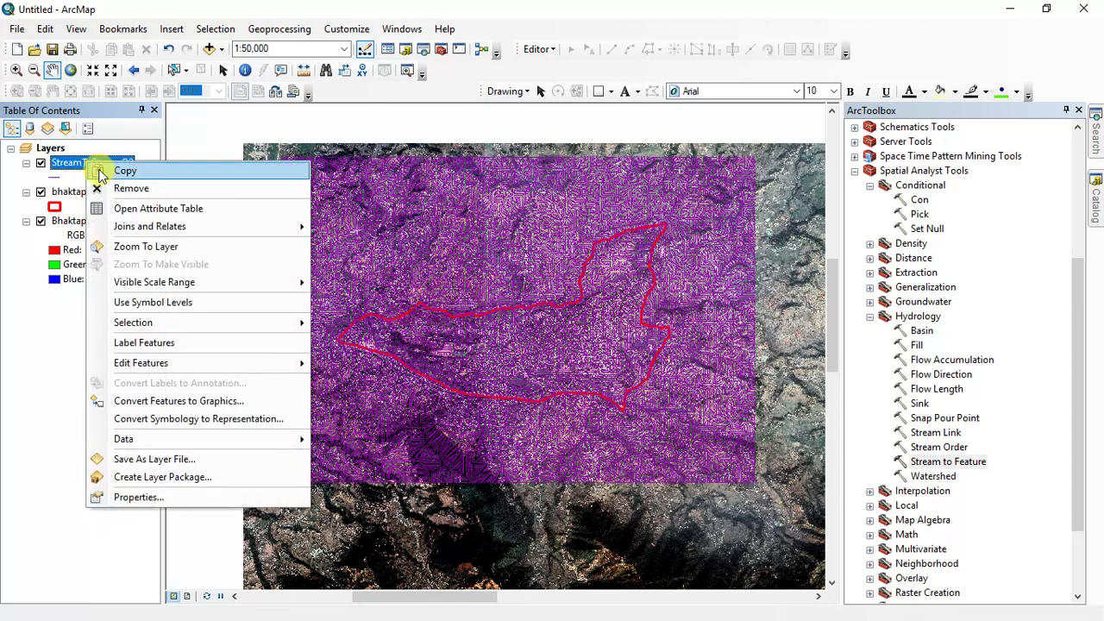
mouse_move(134, 233)
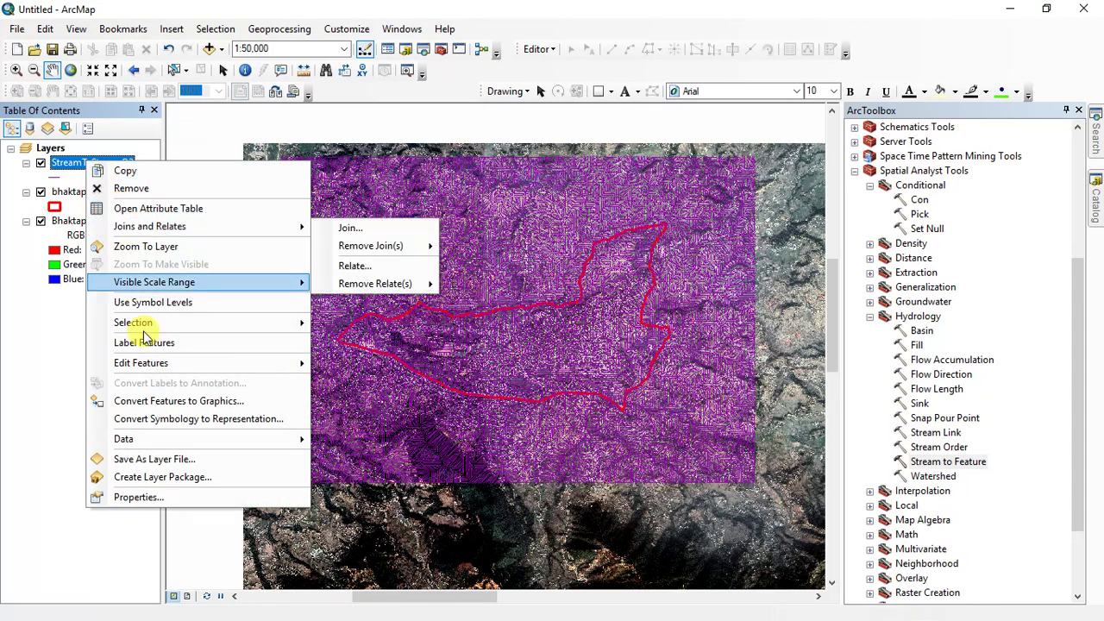
click(147, 497)
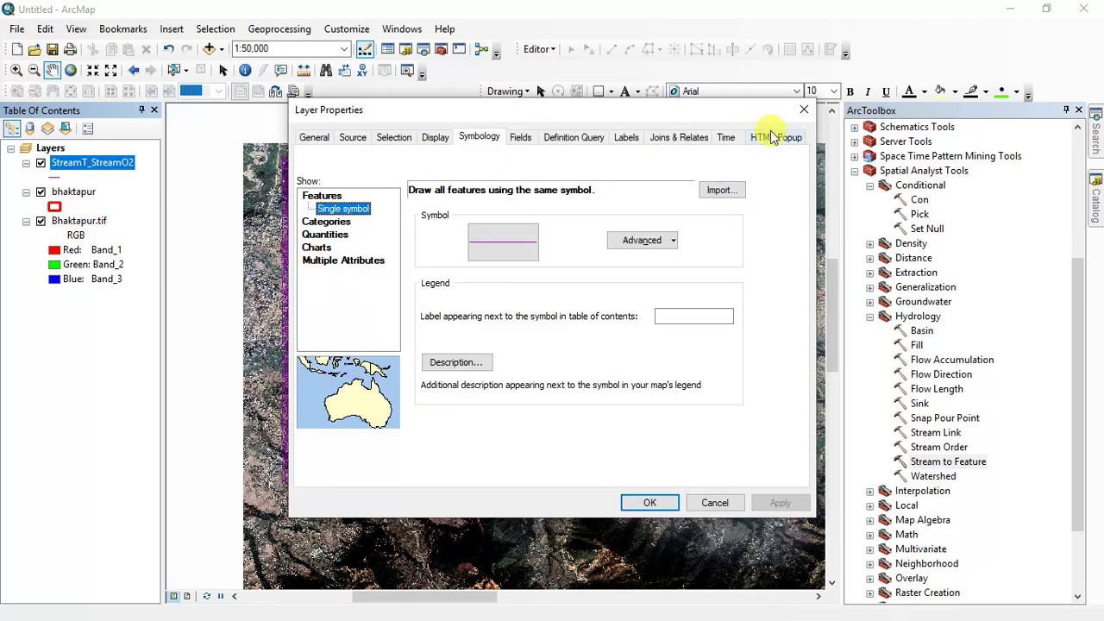
click(803, 110)
right_click(118, 172)
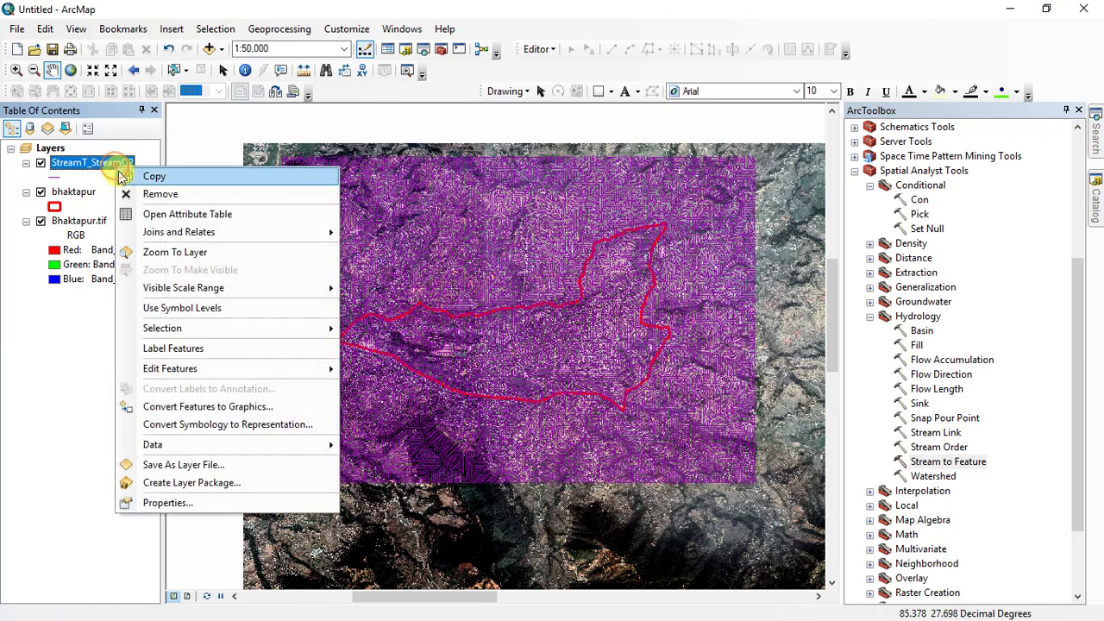
click(133, 216)
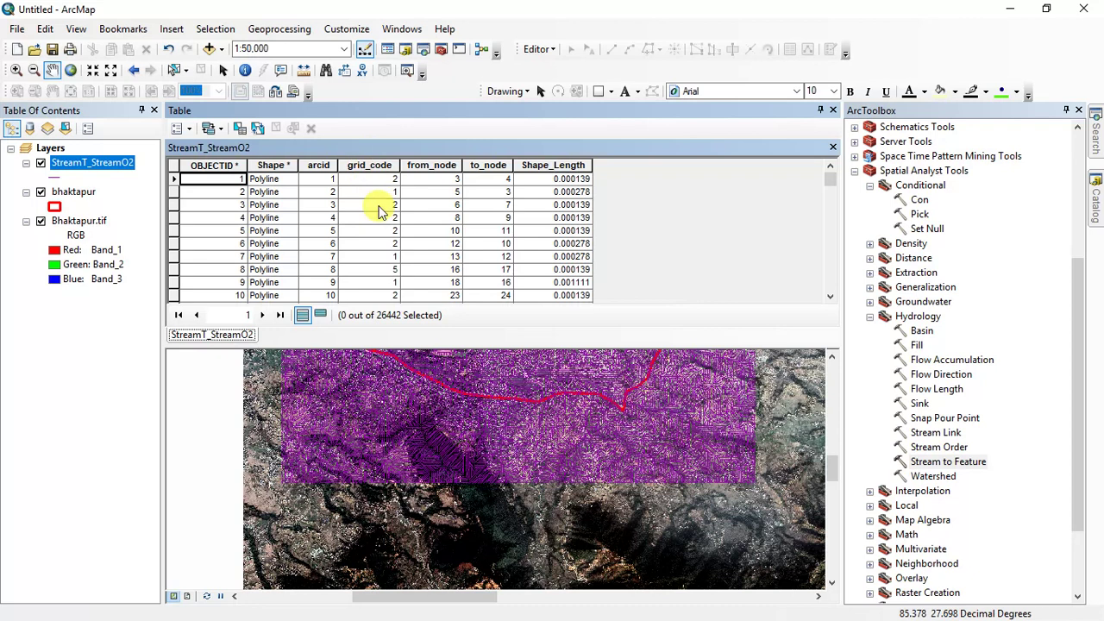
scroll(387, 235, down, 5)
scroll(387, 237, down, 20)
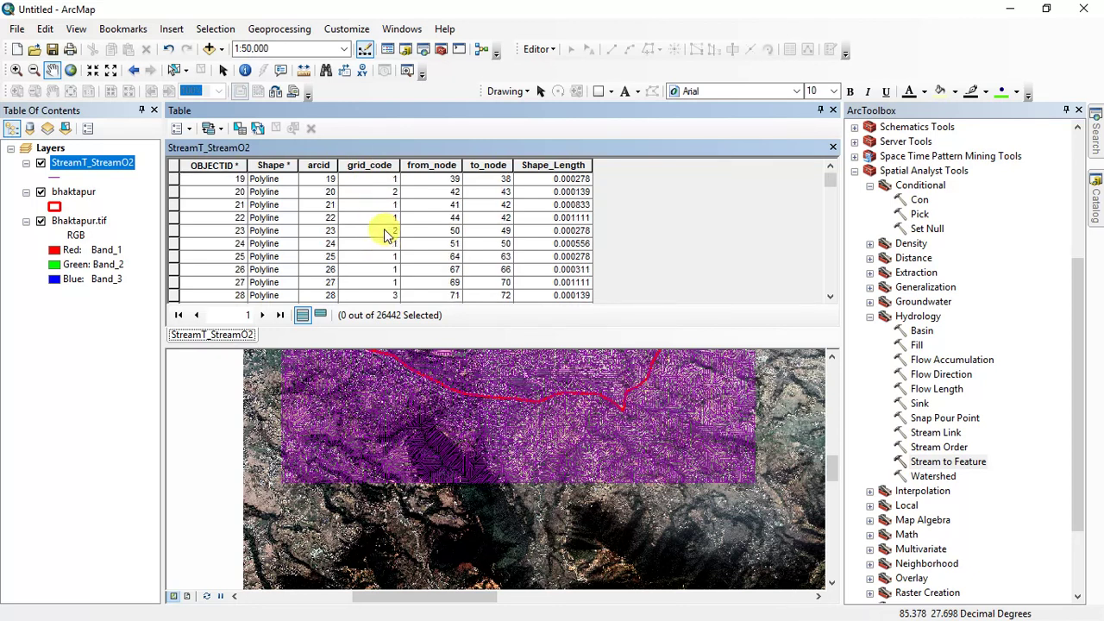
scroll(388, 248, down, 20)
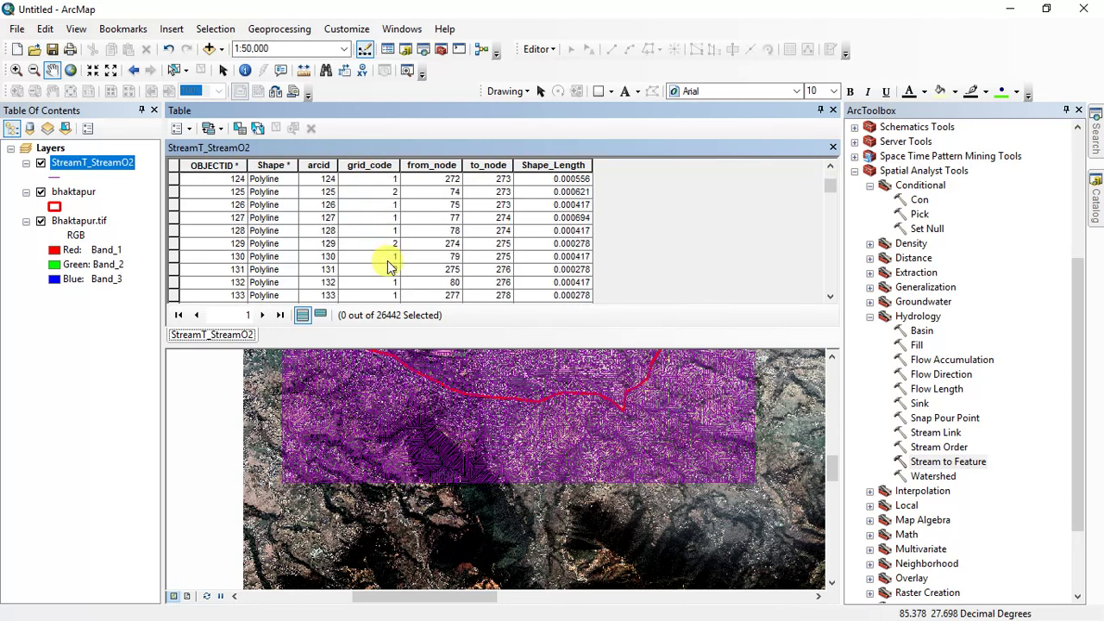
scroll(384, 271, down, 6)
scroll(383, 272, up, 6)
click(833, 109)
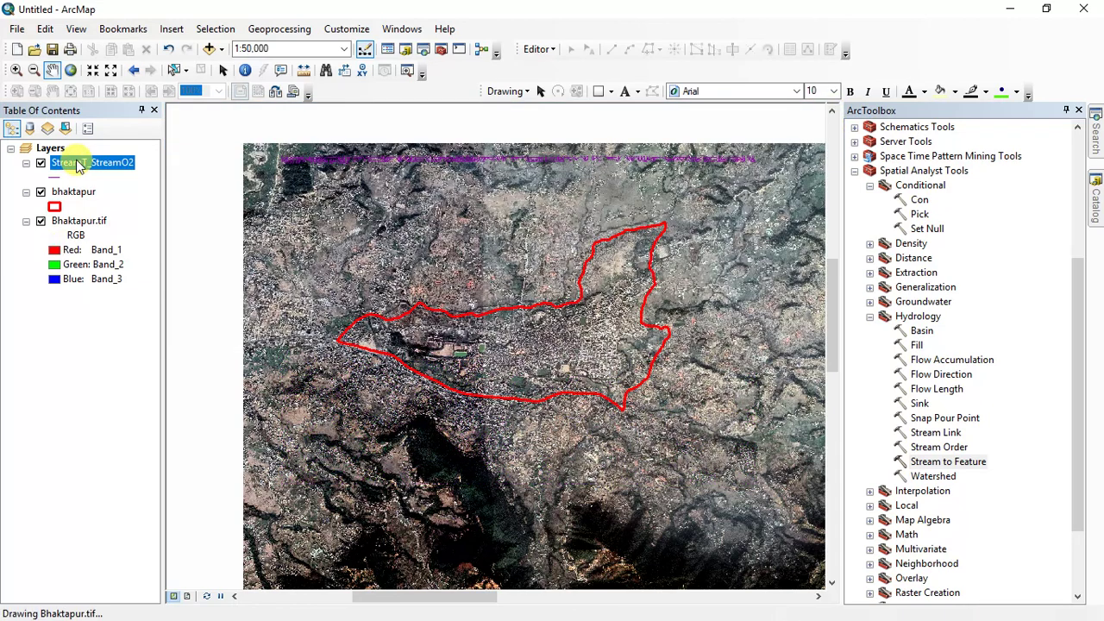
Apply the definition query grid_code >= 2 to the stream layer, then reopen its properties.
right_click(79, 164)
click(130, 496)
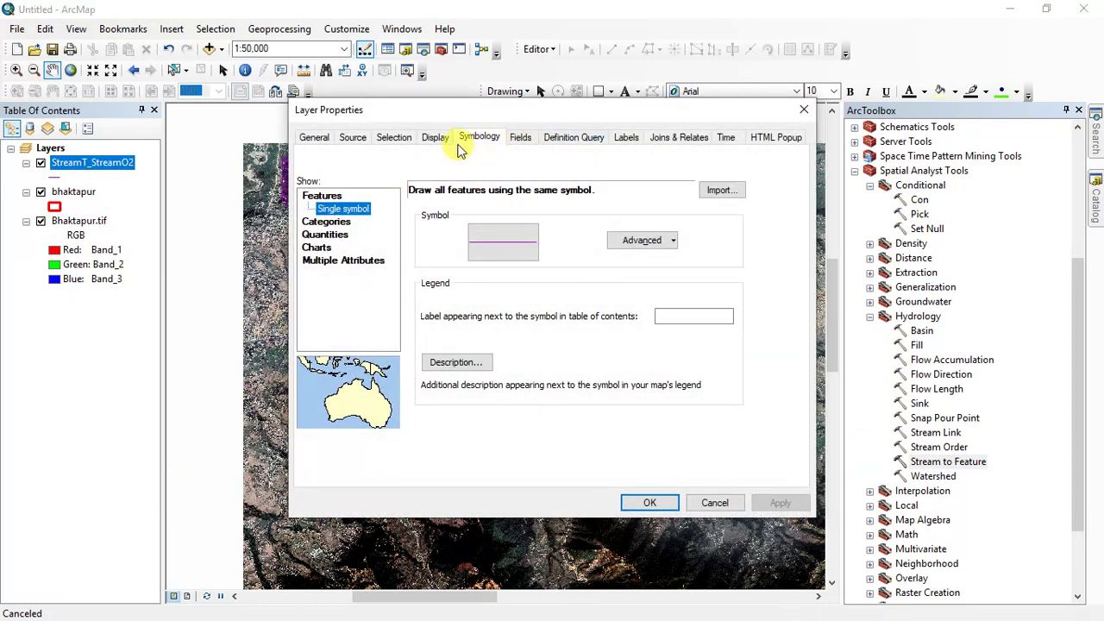
click(562, 143)
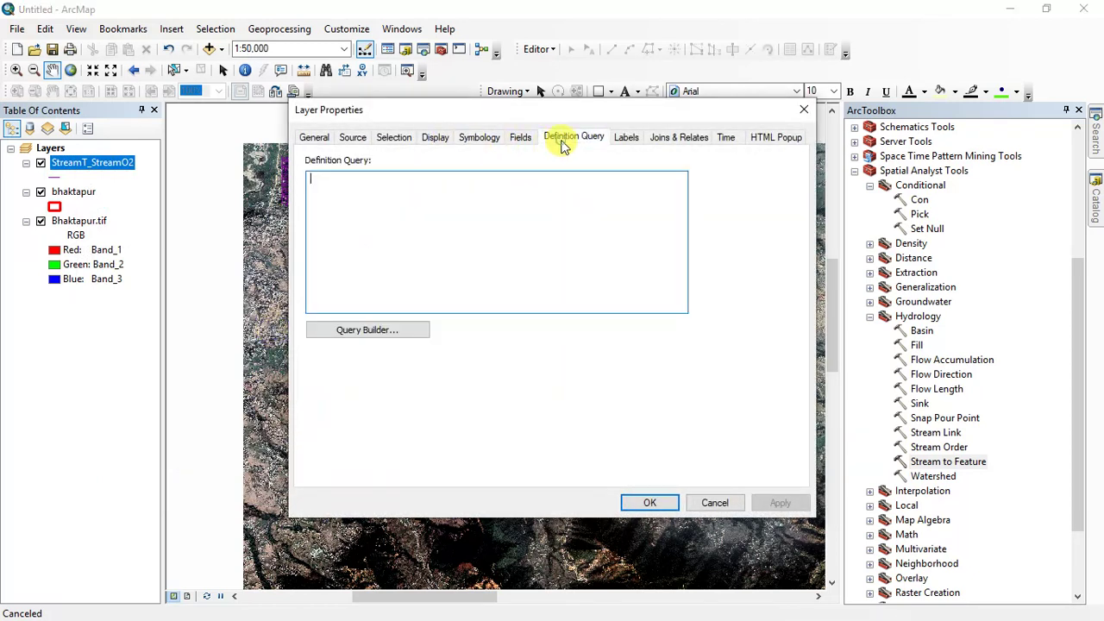
click(380, 329)
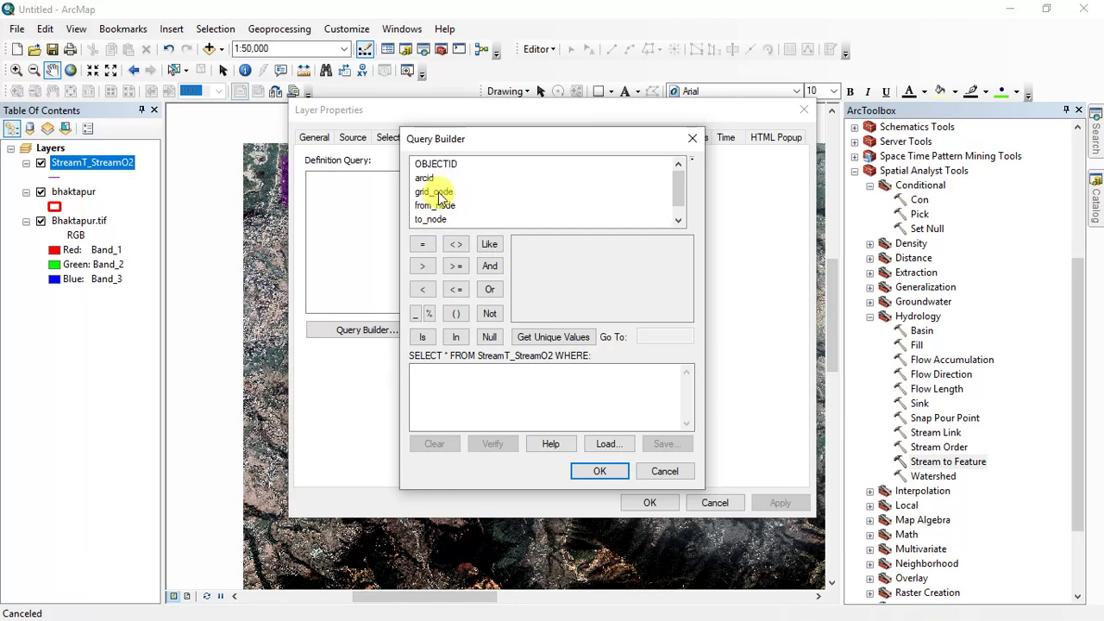
double_click(441, 191)
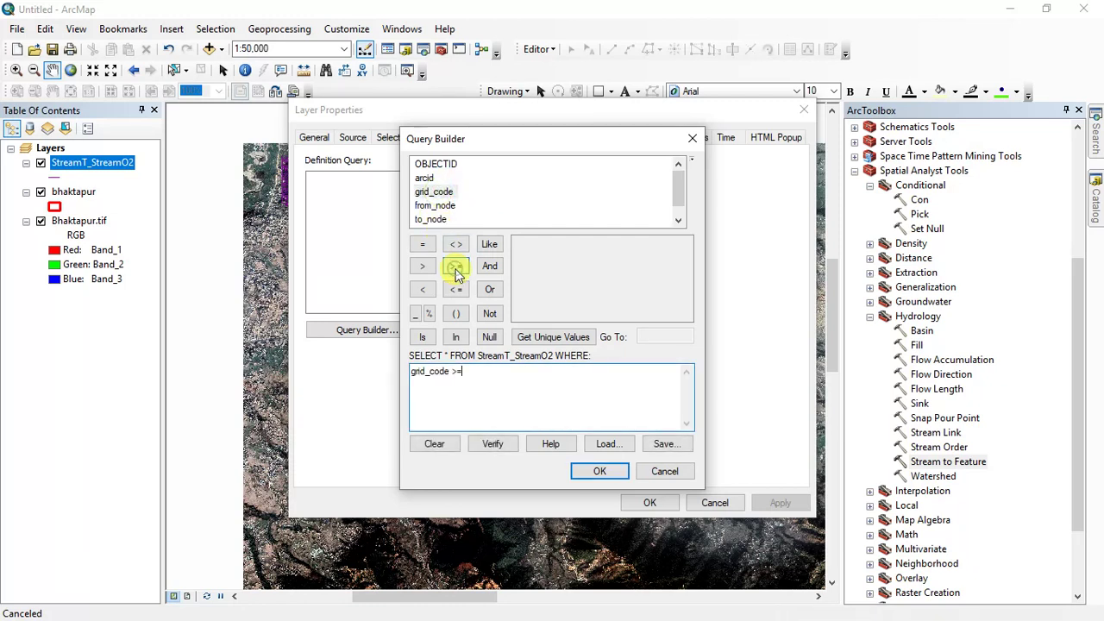
click(570, 336)
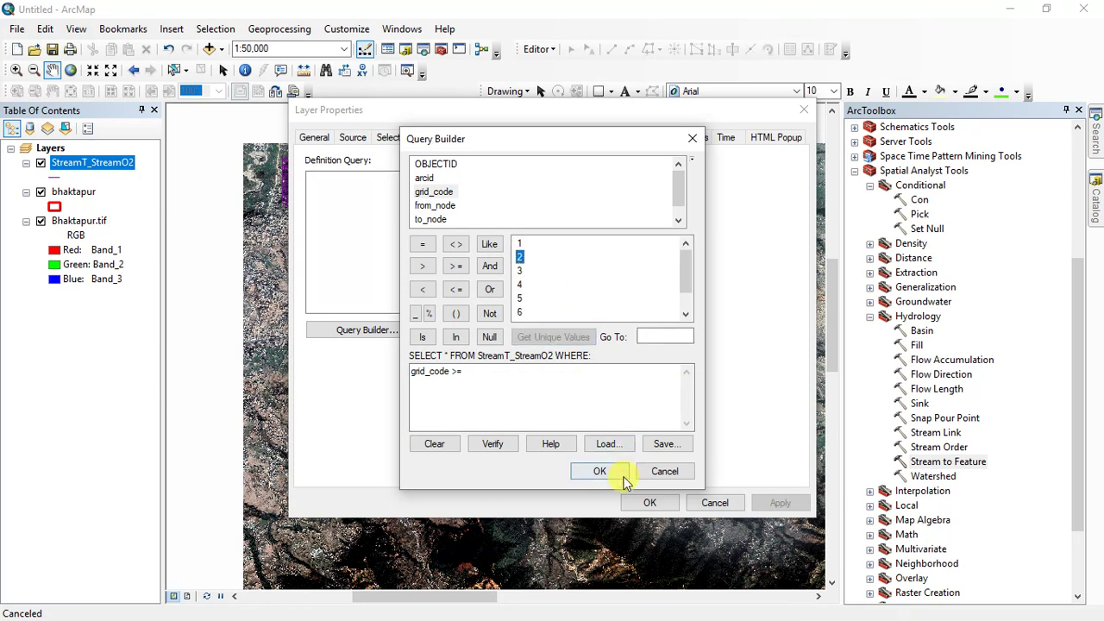
double_click(518, 259)
click(597, 471)
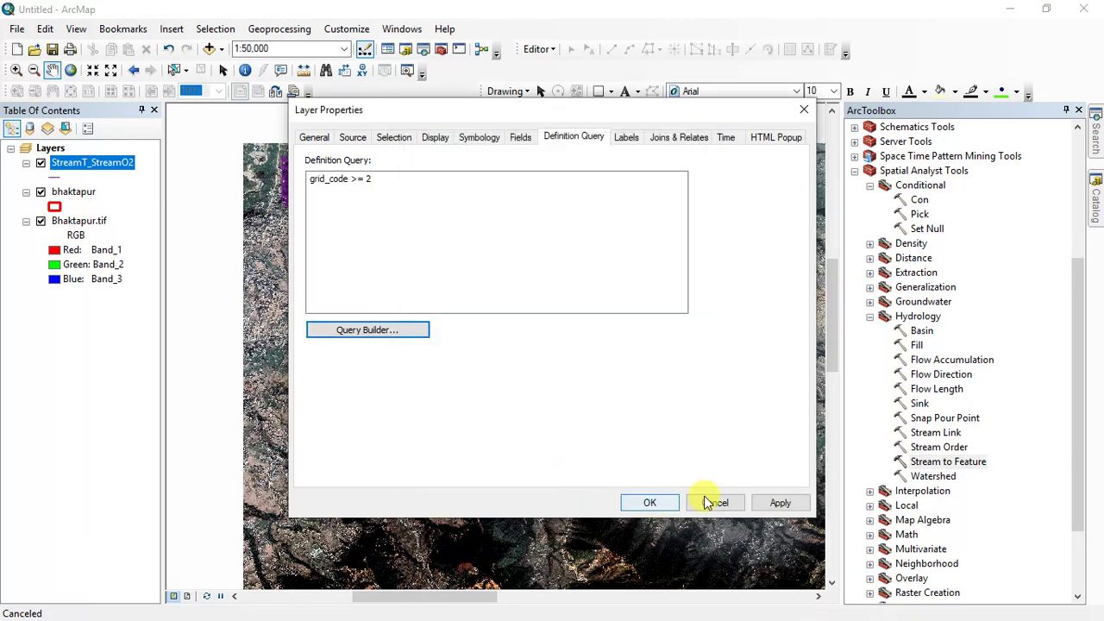
click(780, 504)
click(650, 502)
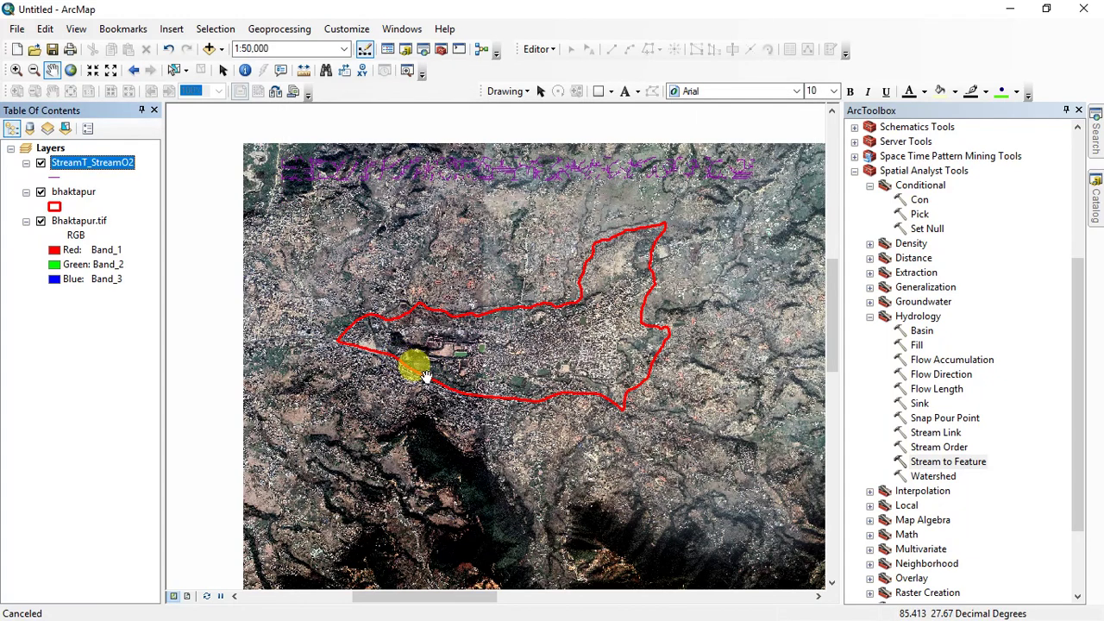
right_click(101, 162)
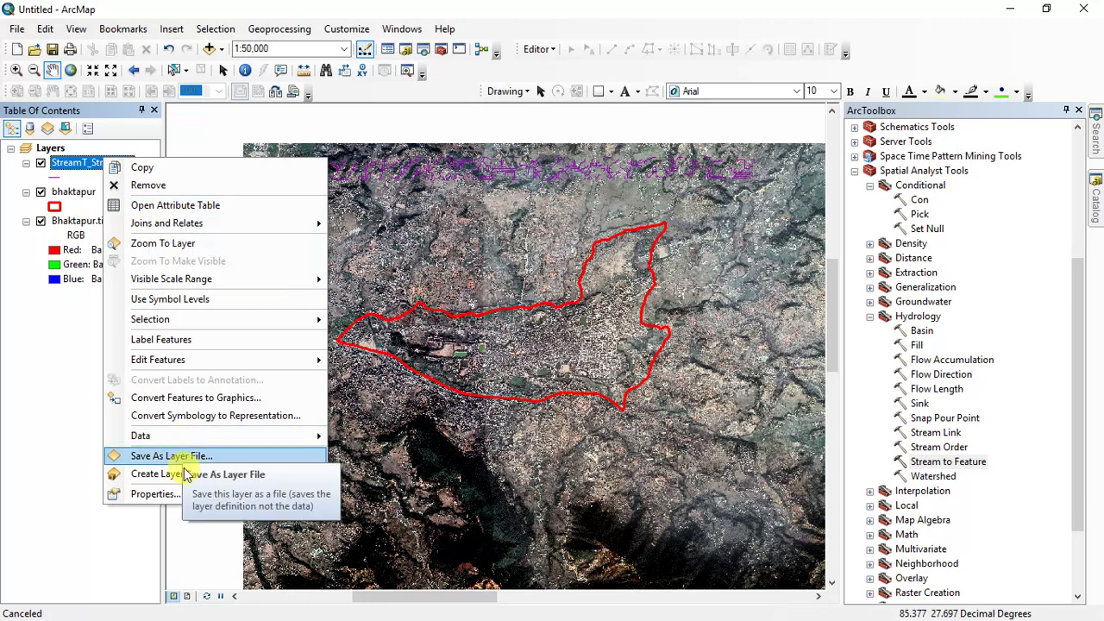
click(155, 493)
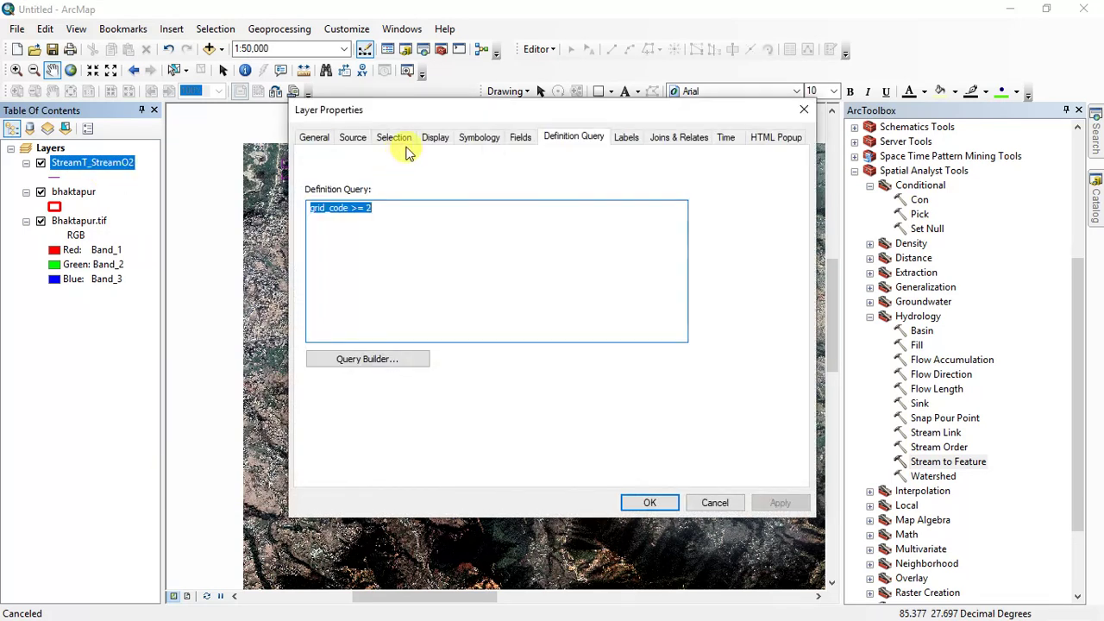
Symbolize the streams as unique-value categories of grid_code with all values added.
click(479, 137)
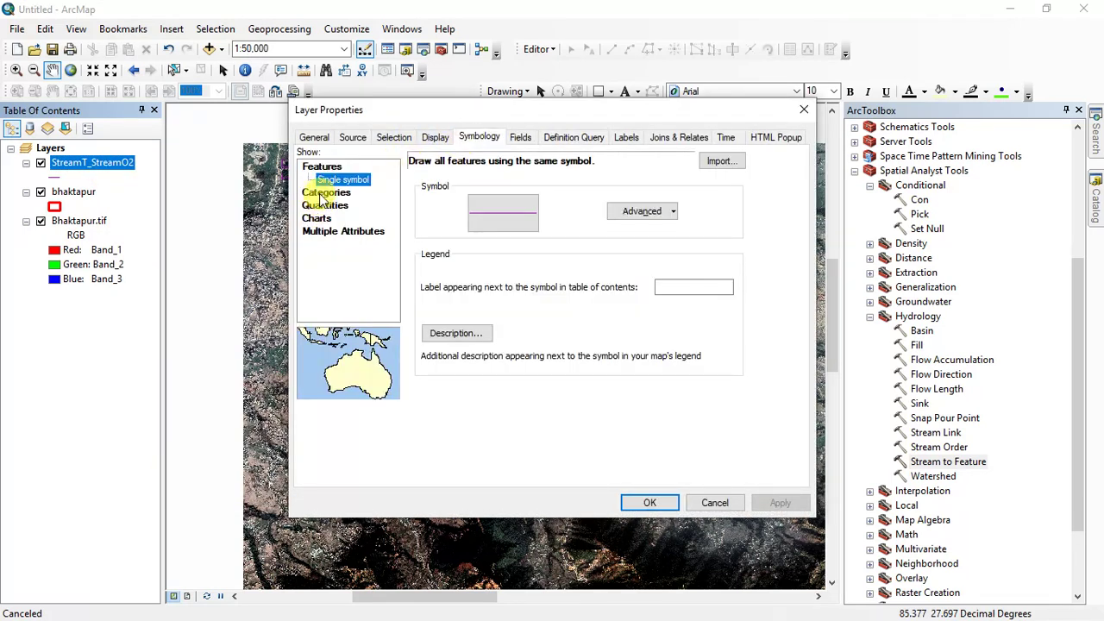
click(321, 197)
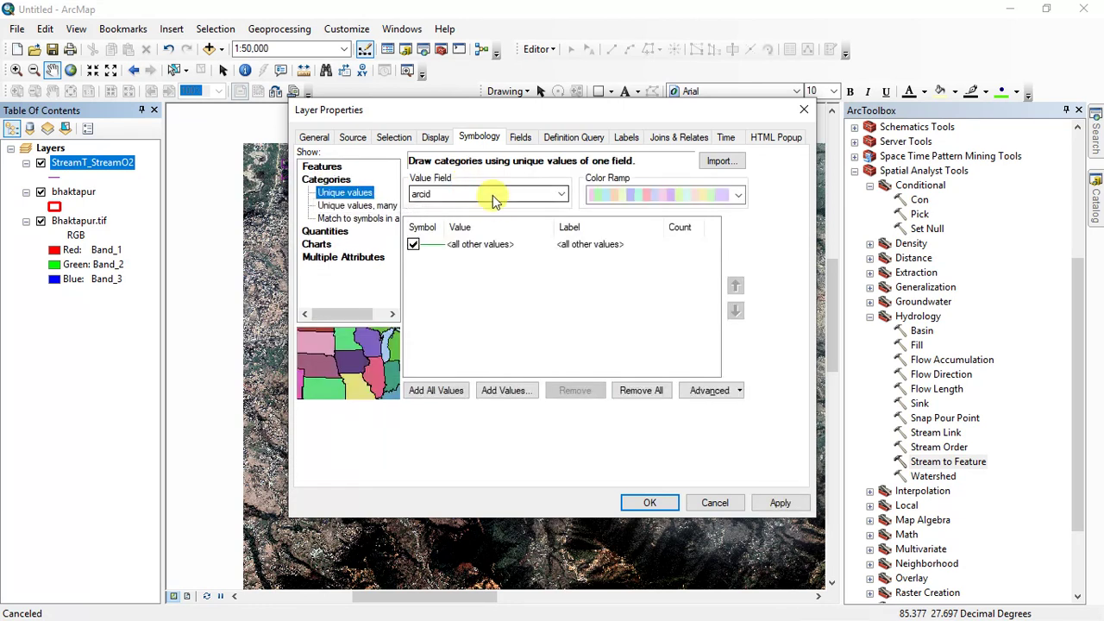
click(487, 195)
click(477, 218)
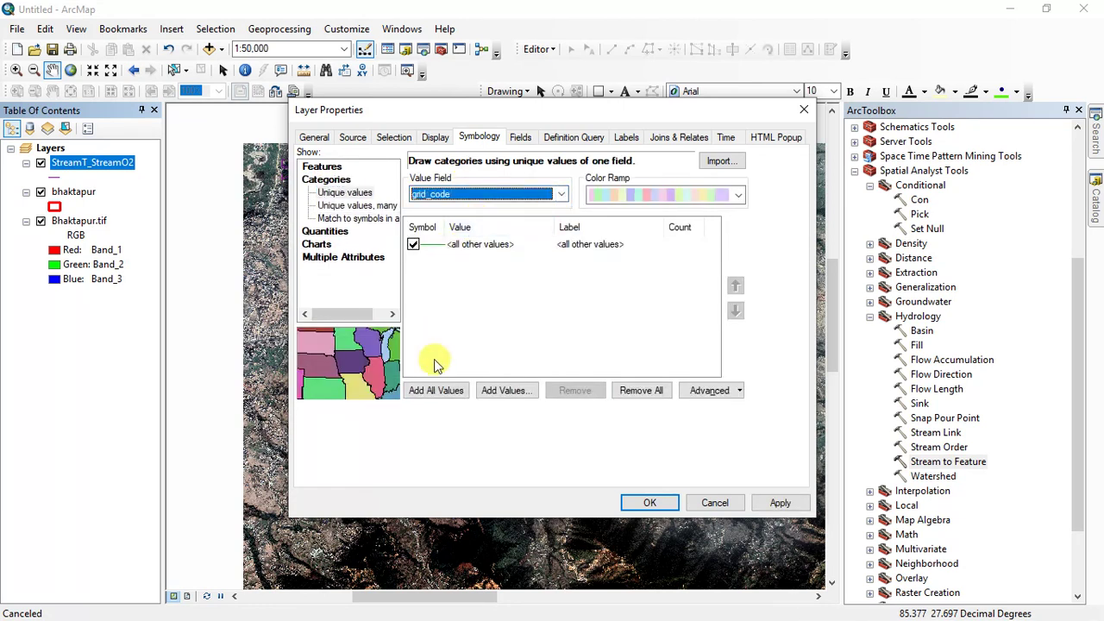
click(434, 389)
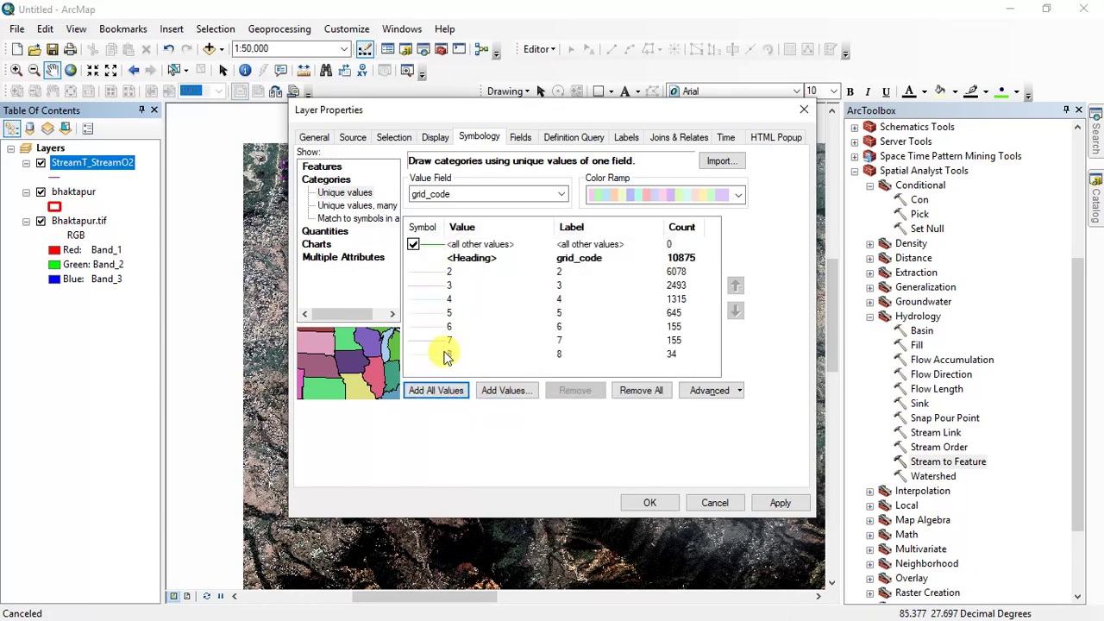
Turn off the 'all other values' symbol and remove the grid_code 2 category.
click(414, 245)
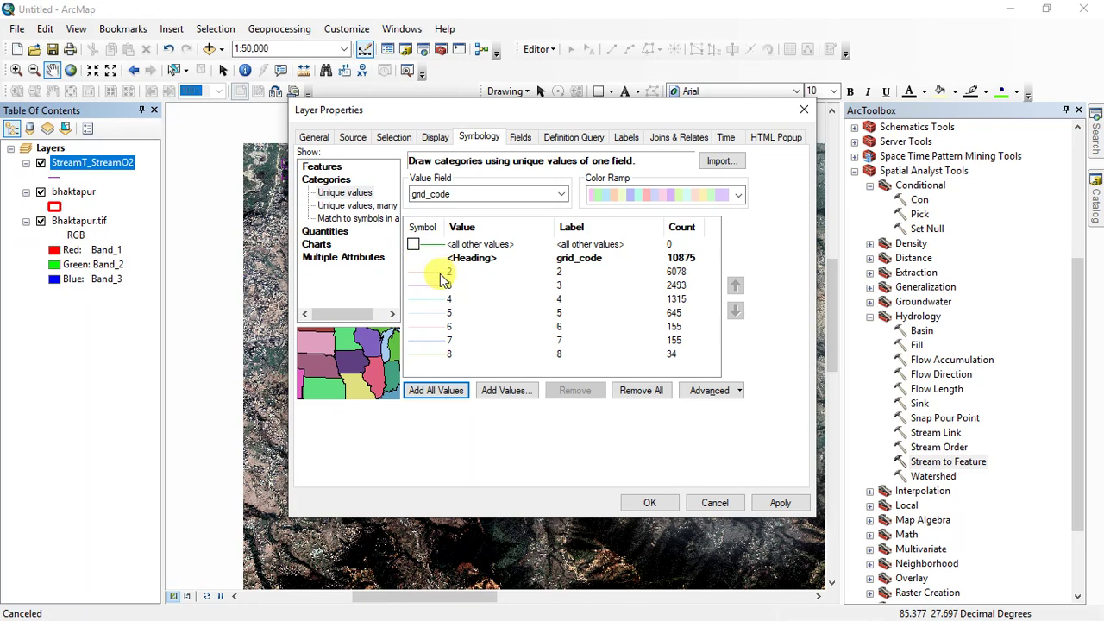
click(441, 274)
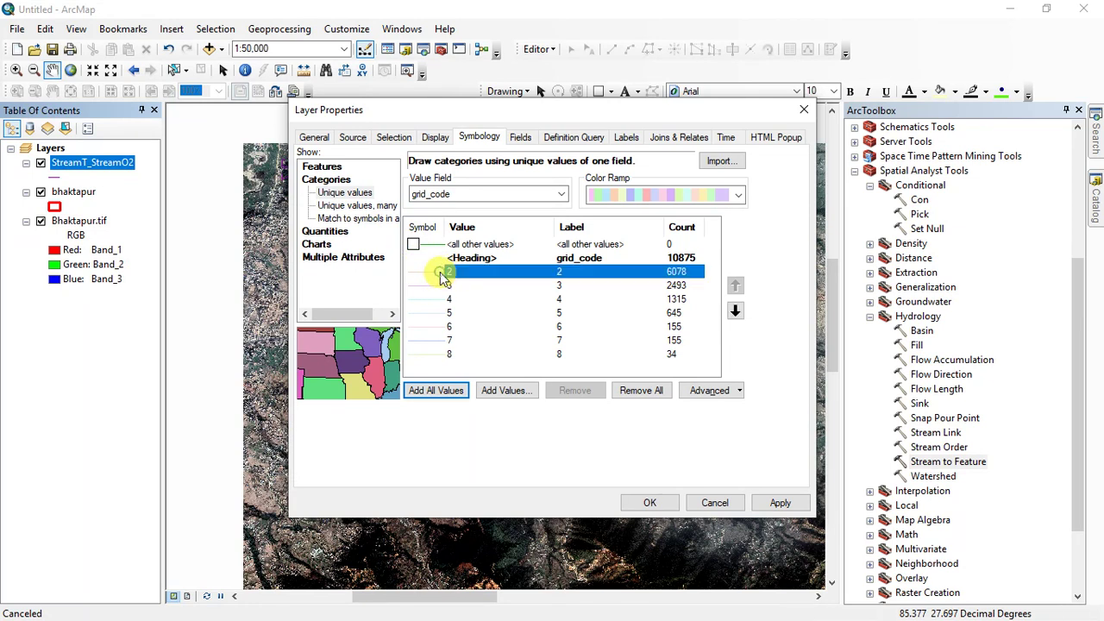
right_click(476, 273)
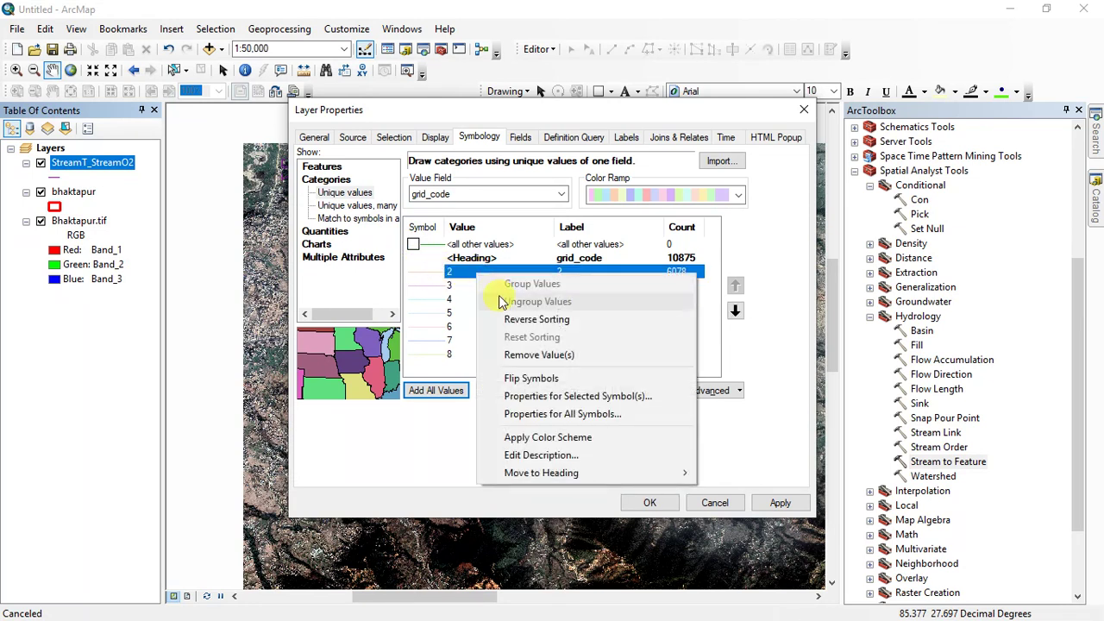
click(537, 355)
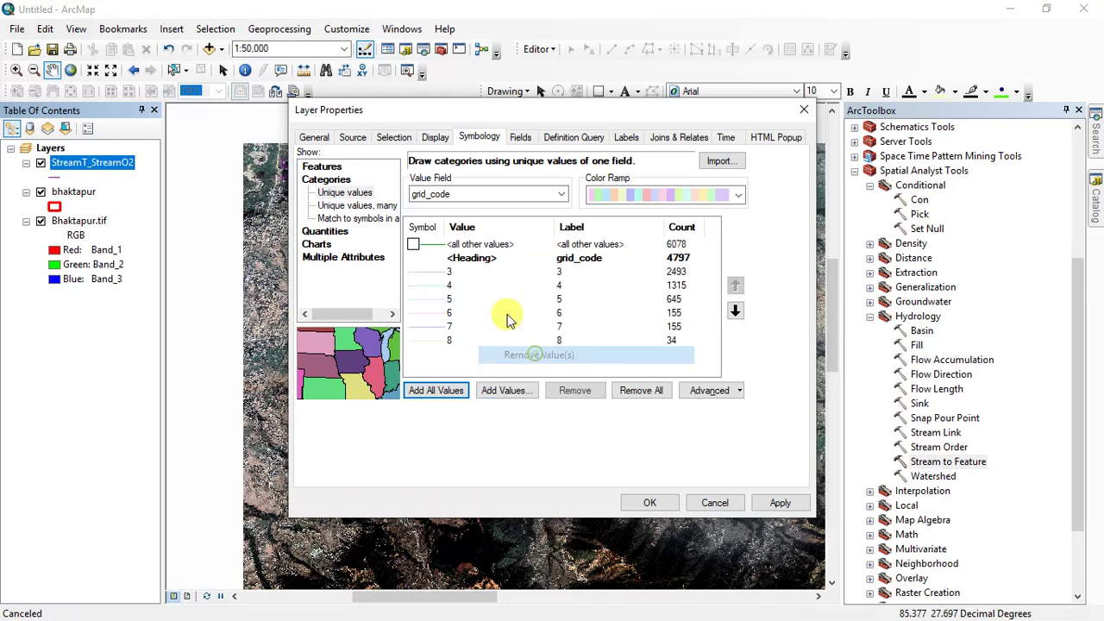
Group grid_code values 3 and 4, then 5 and 6, into combined classes.
click(434, 272)
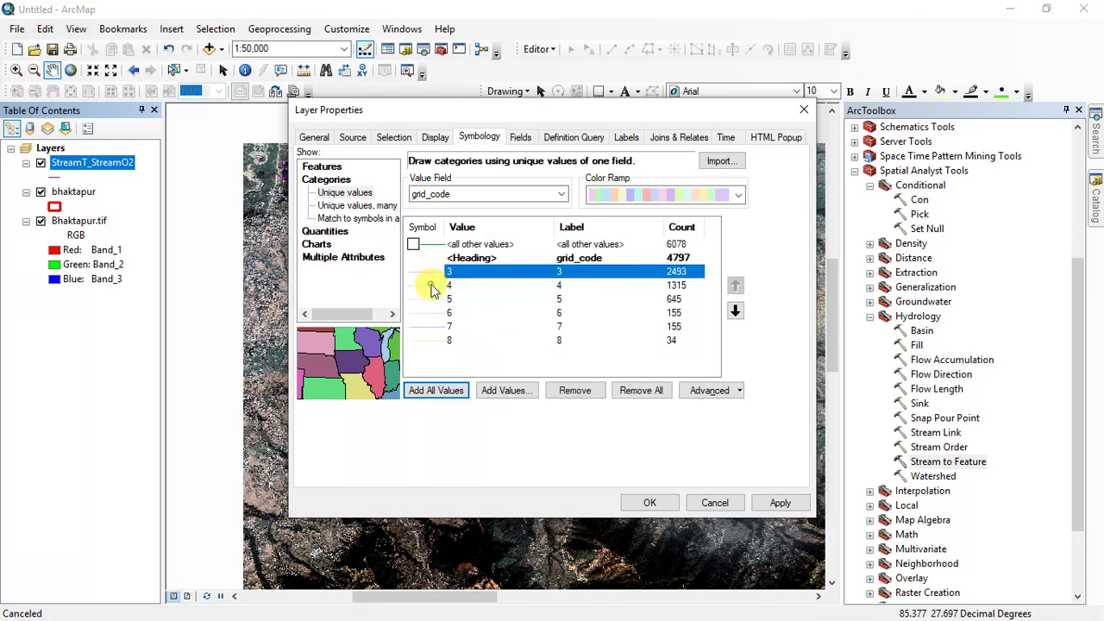
shift+click(431, 286)
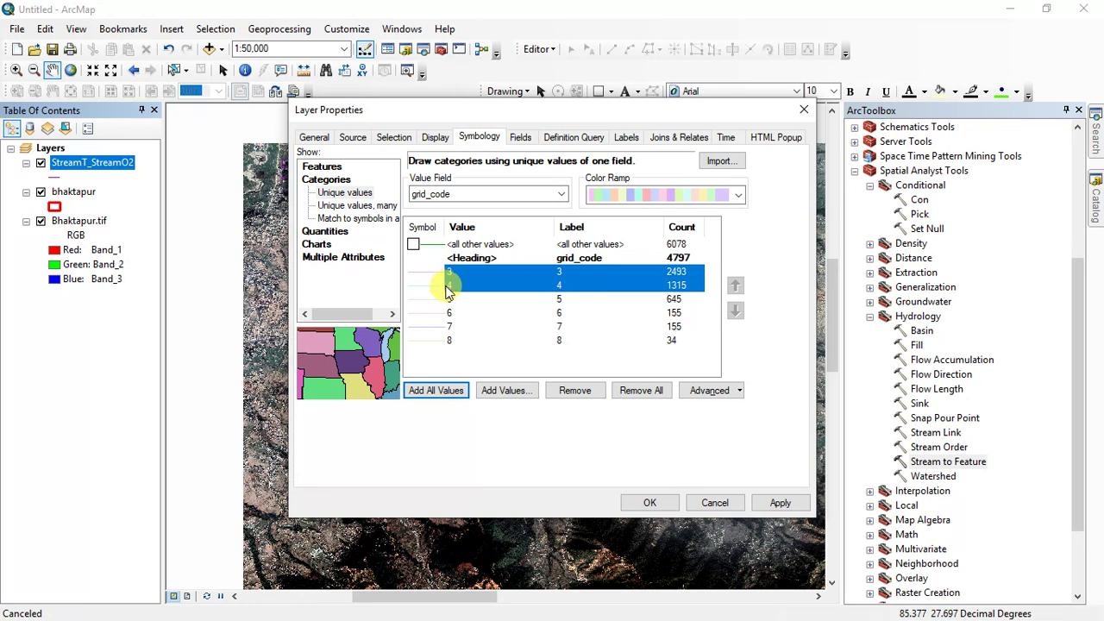
right_click(452, 281)
click(479, 290)
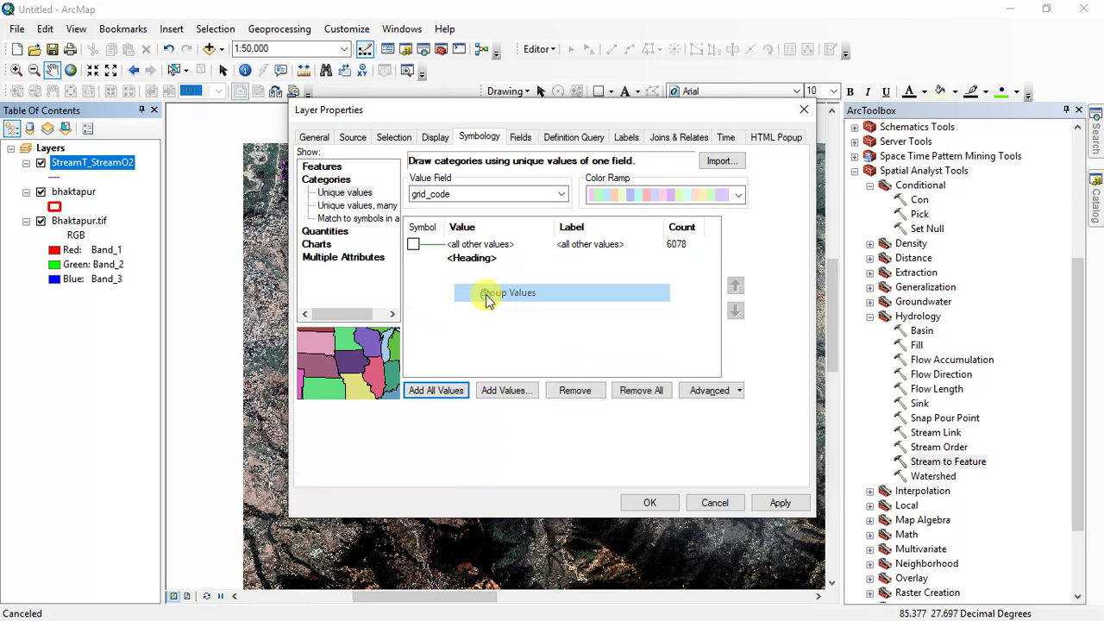
click(454, 289)
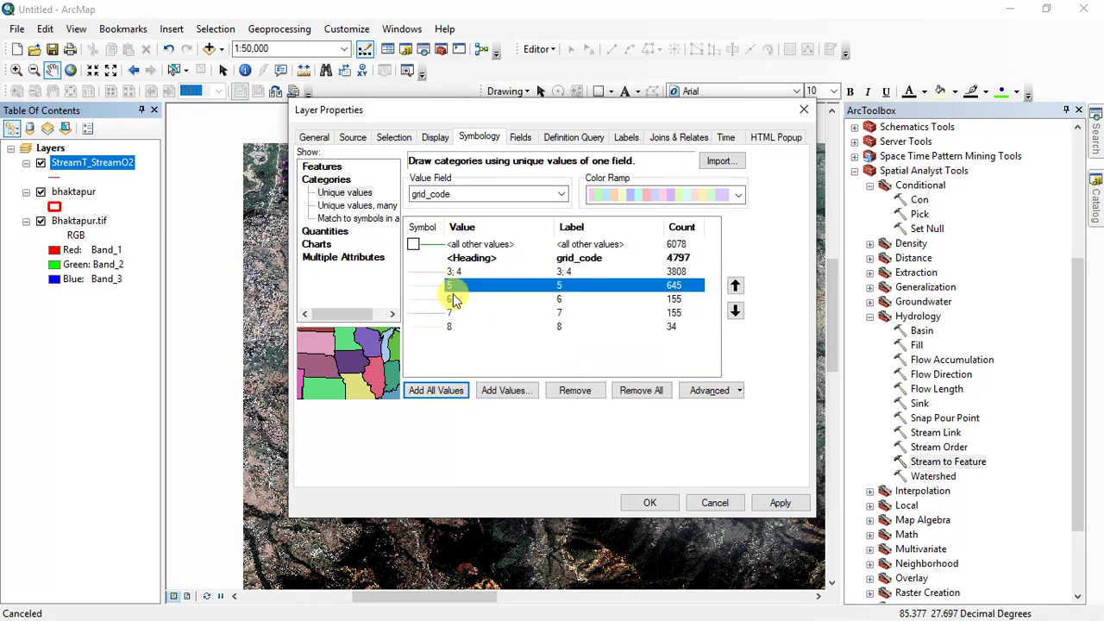
ctrl+click(454, 299)
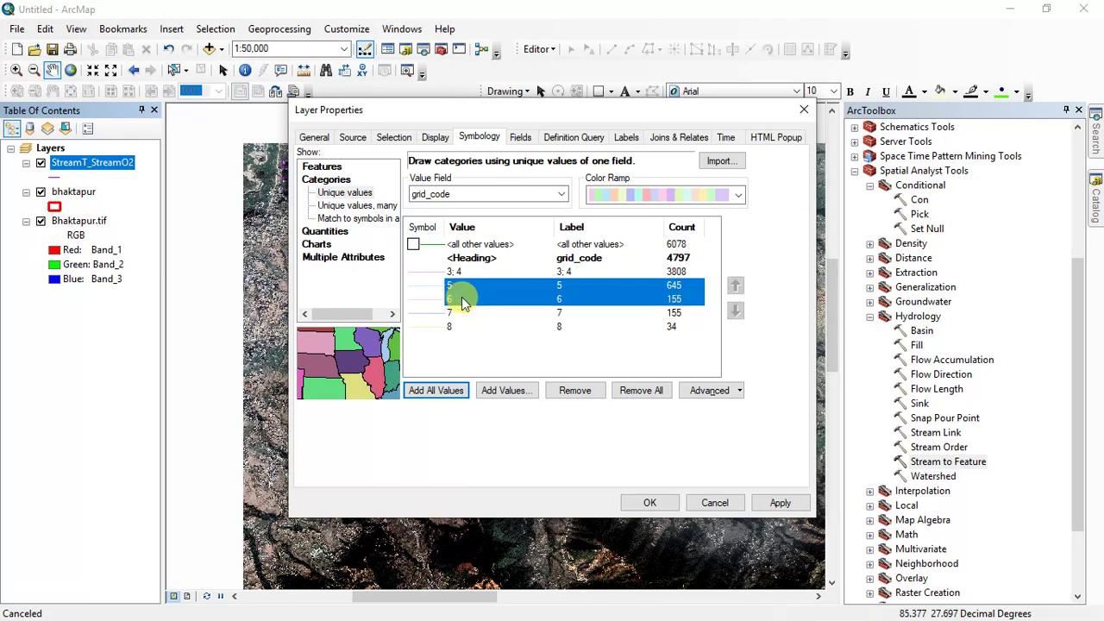
right_click(462, 302)
click(490, 306)
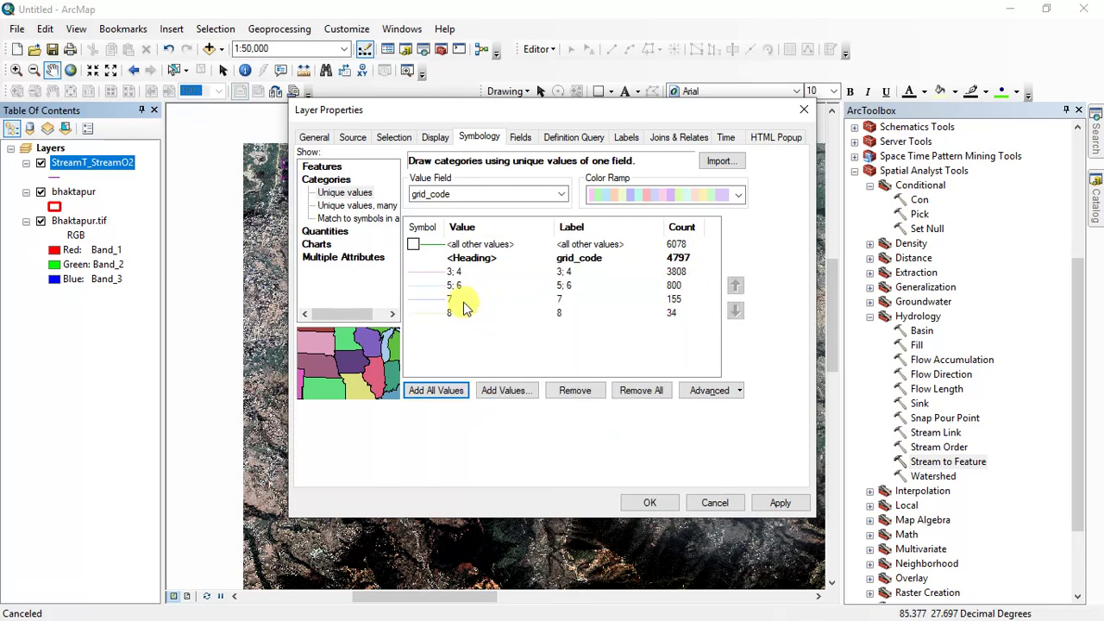
Group grid_code values 7 and 8 into one class.
click(463, 302)
ctrl+click(461, 302)
click(463, 301)
ctrl+click(457, 312)
right_click(470, 311)
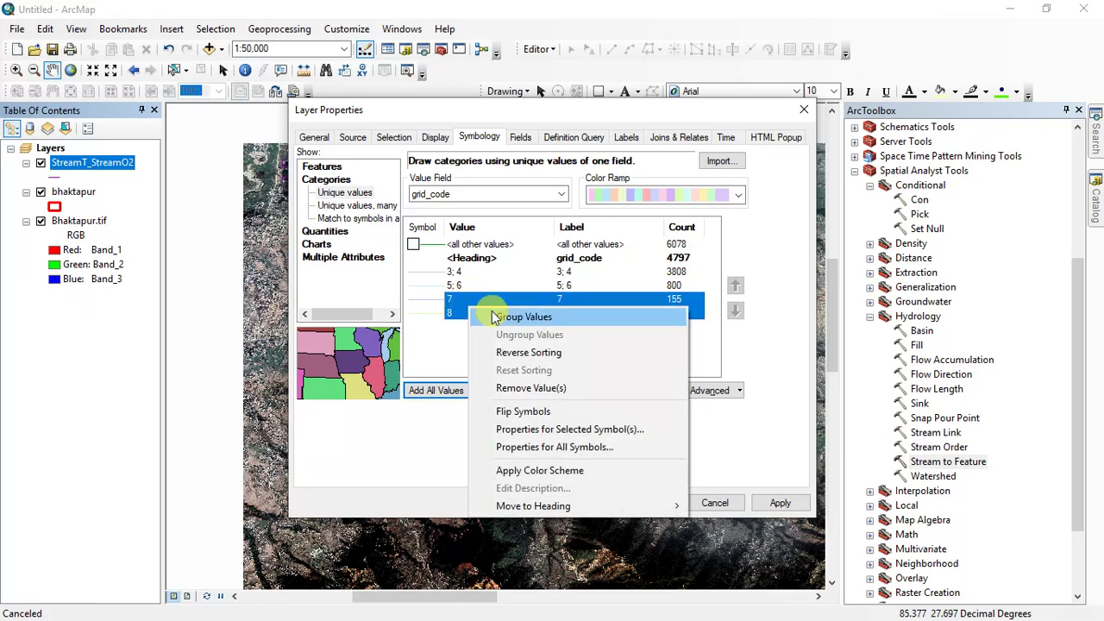
click(492, 315)
double_click(428, 272)
Give class 3;4 the red Highway Ramp line symbol with a wider line.
click(632, 315)
click(568, 253)
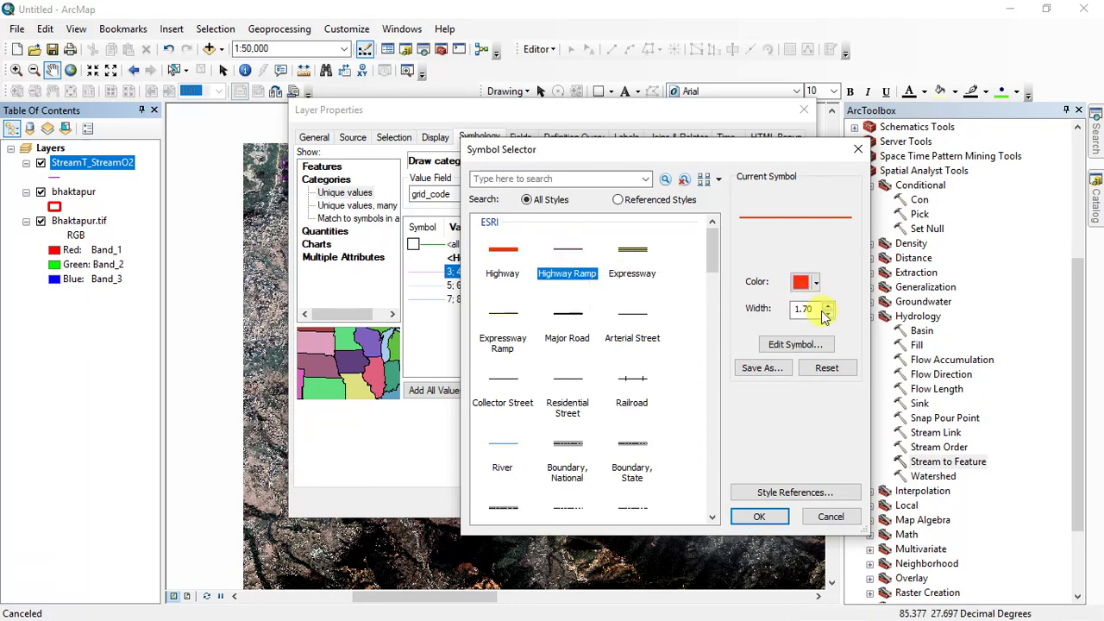
click(806, 308)
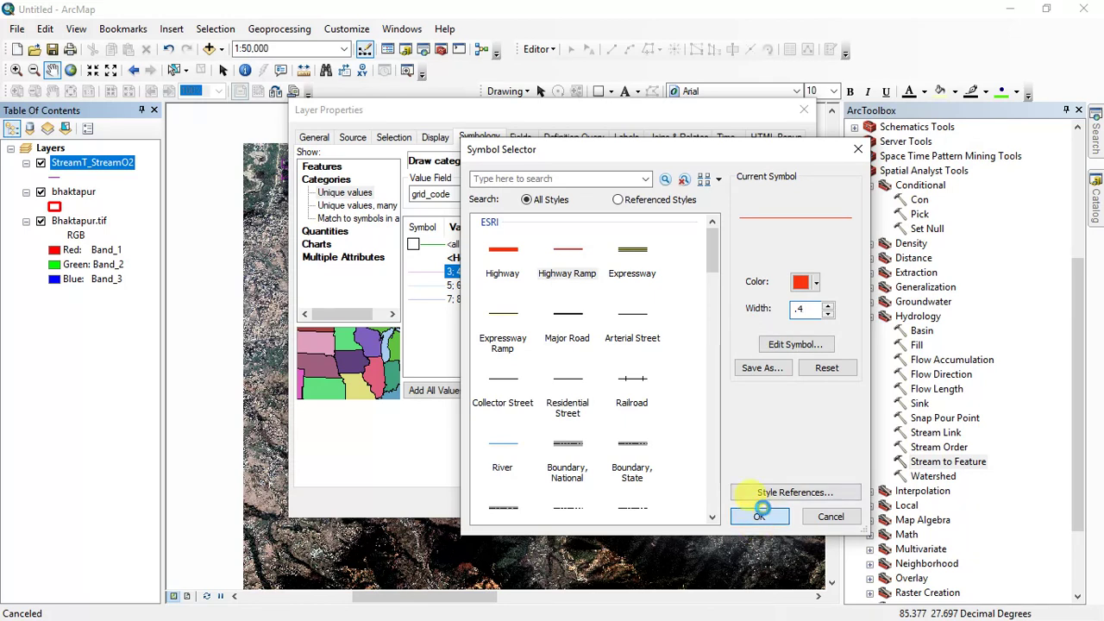
click(759, 516)
Give classes 5;6 and 7;8 red Highway Ramp lines of width 1 and 2.
double_click(428, 287)
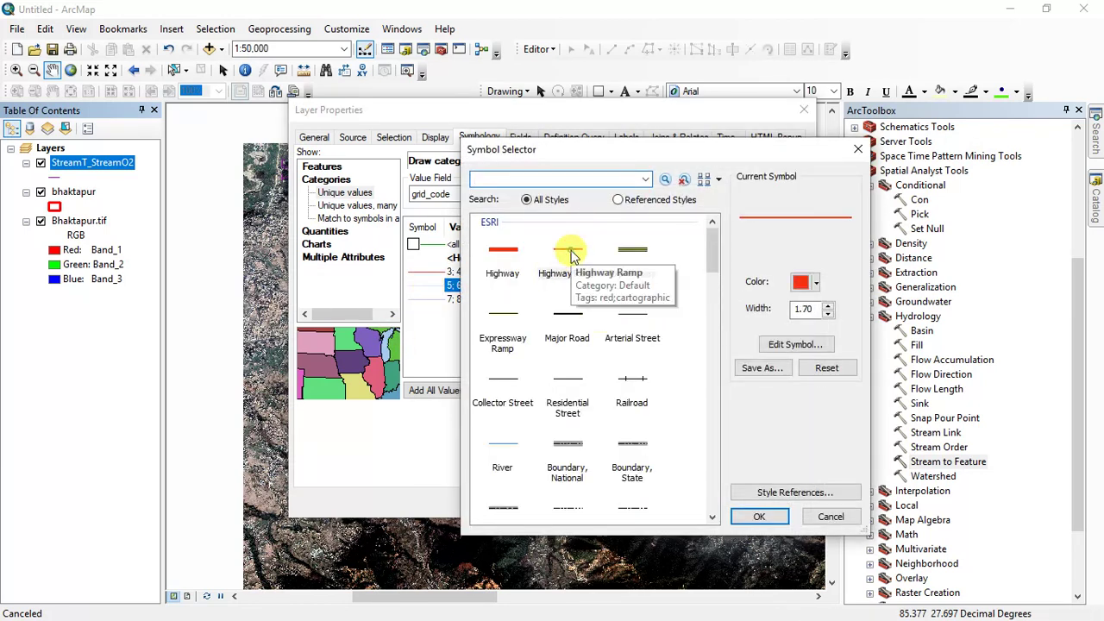
click(571, 255)
double_click(798, 308)
text(1)
click(758, 517)
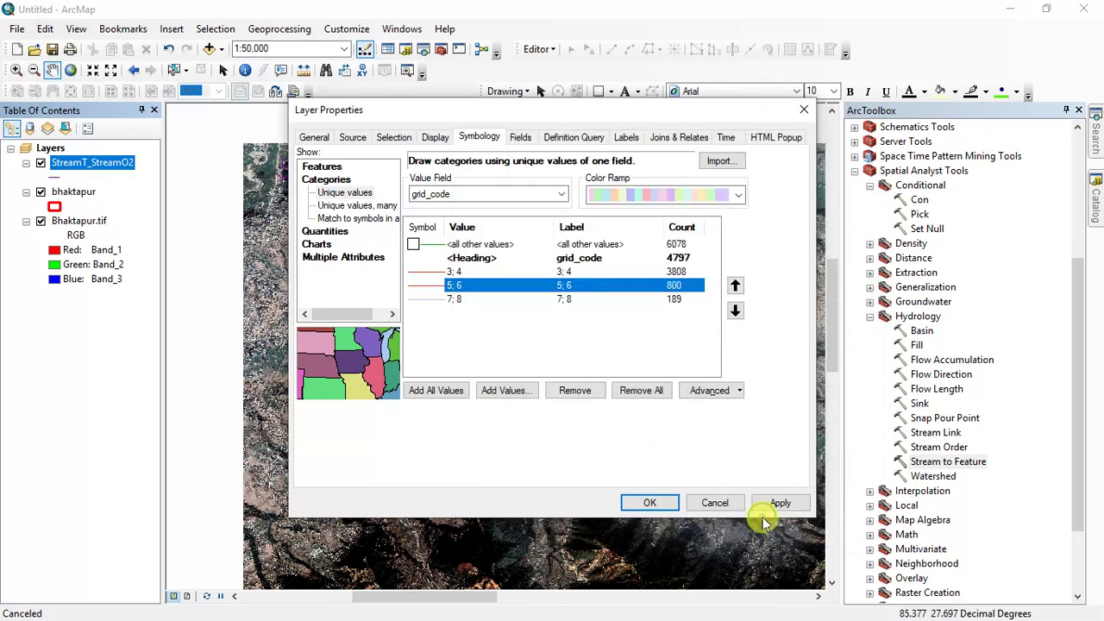
double_click(426, 298)
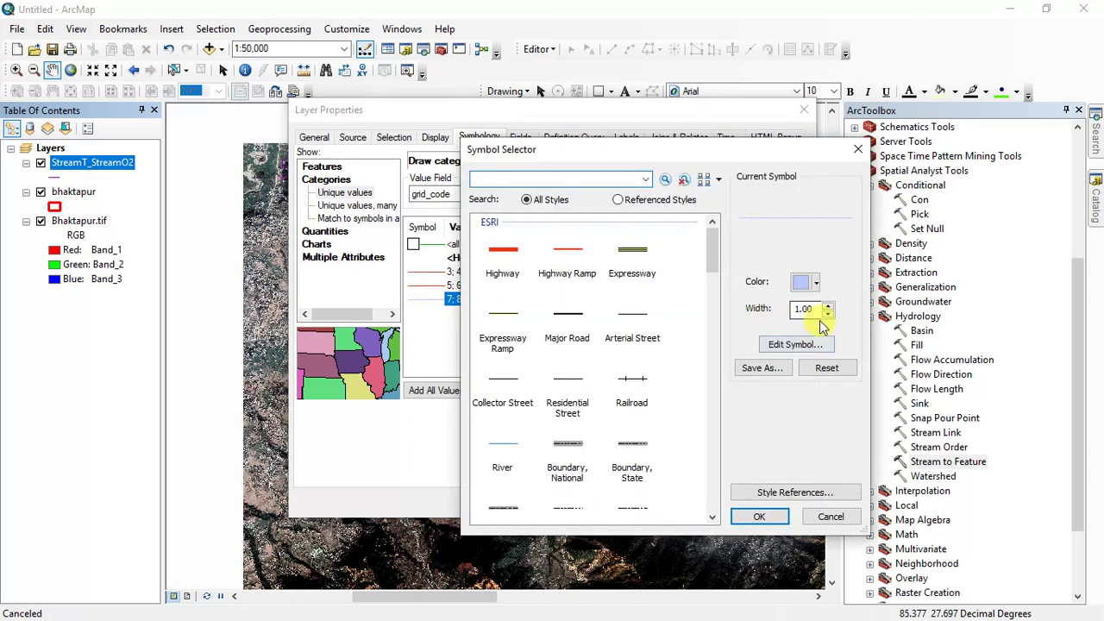
click(569, 250)
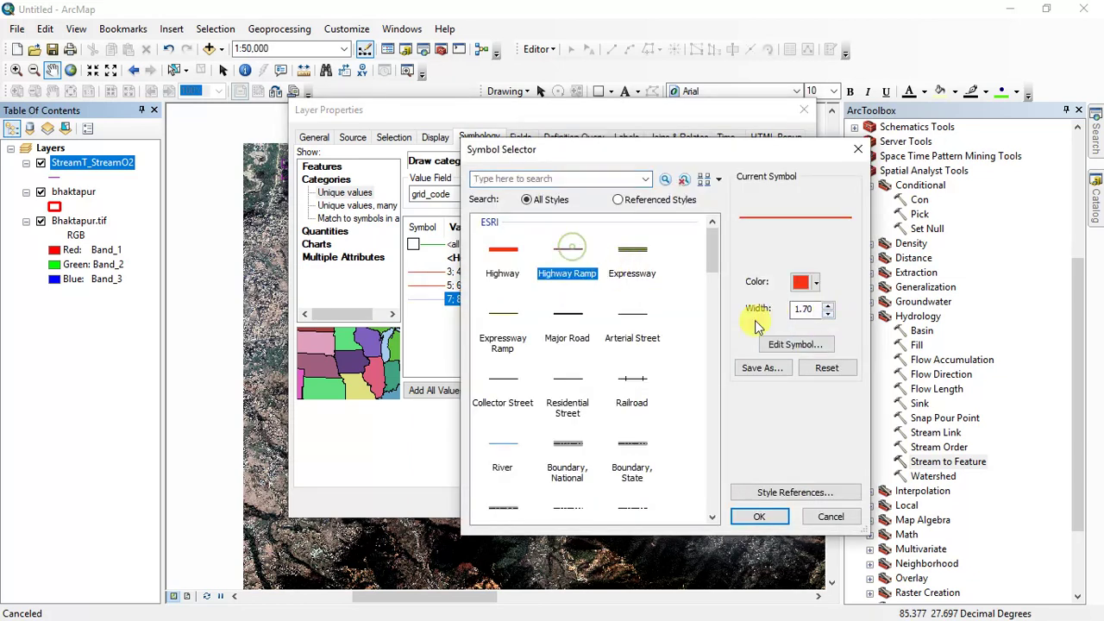
double_click(805, 311)
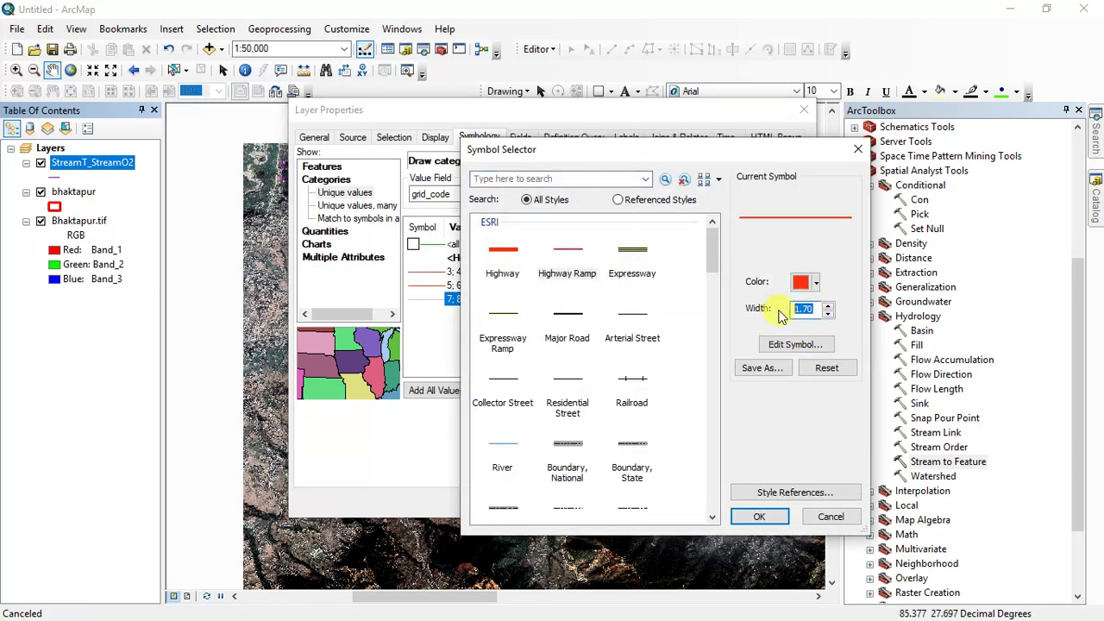
text(2)
click(779, 515)
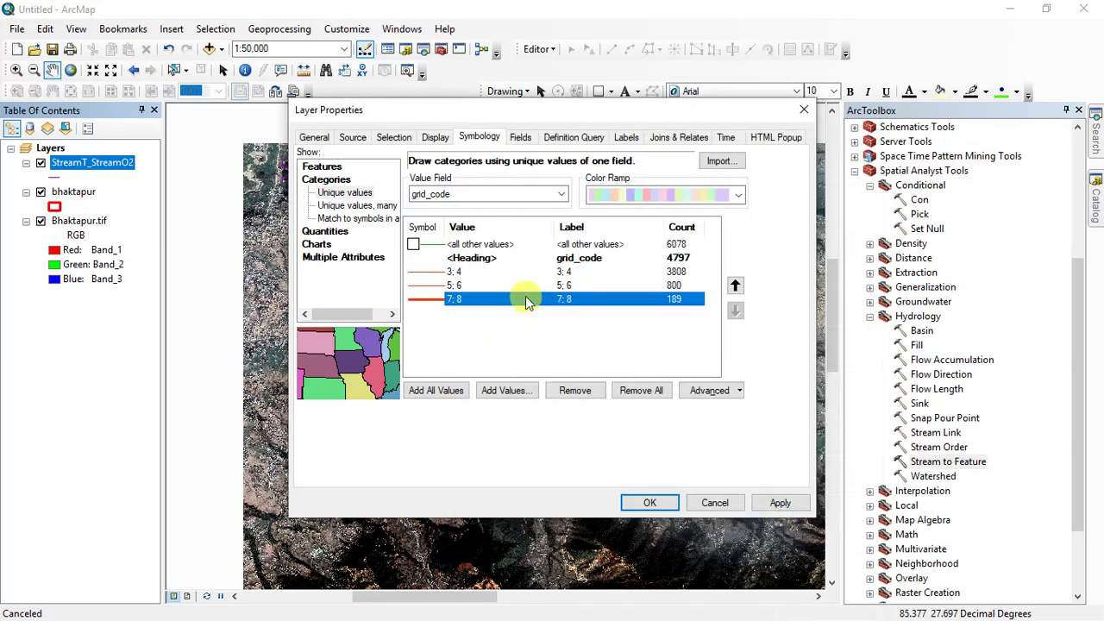
Ungroup 7;8, give value 8 a red width-3 line, and apply the symbology.
right_click(497, 297)
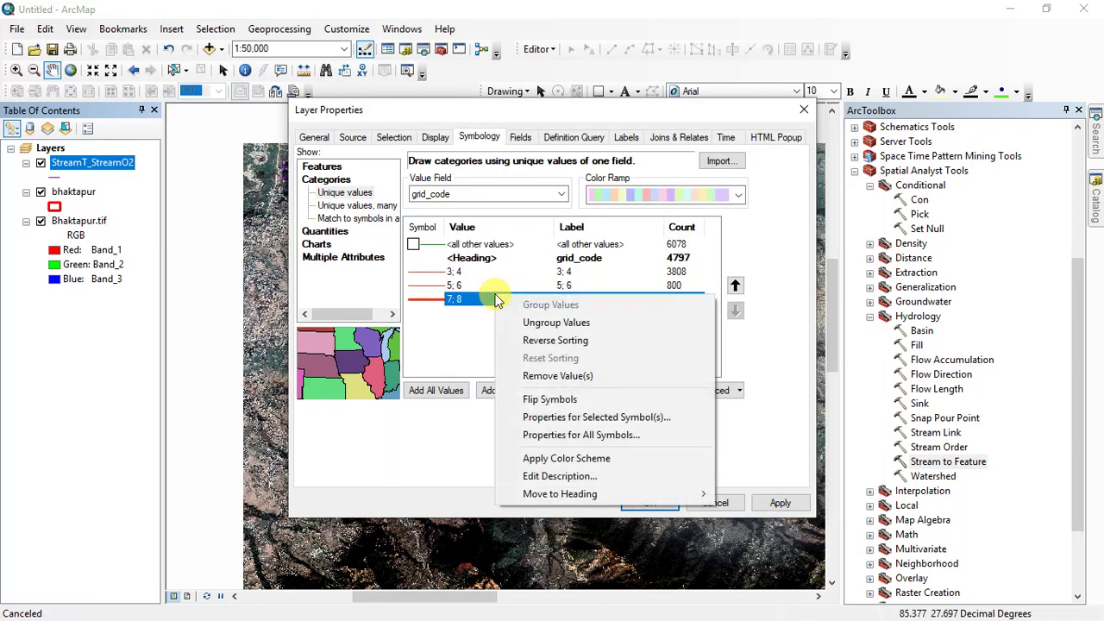
click(538, 324)
click(417, 315)
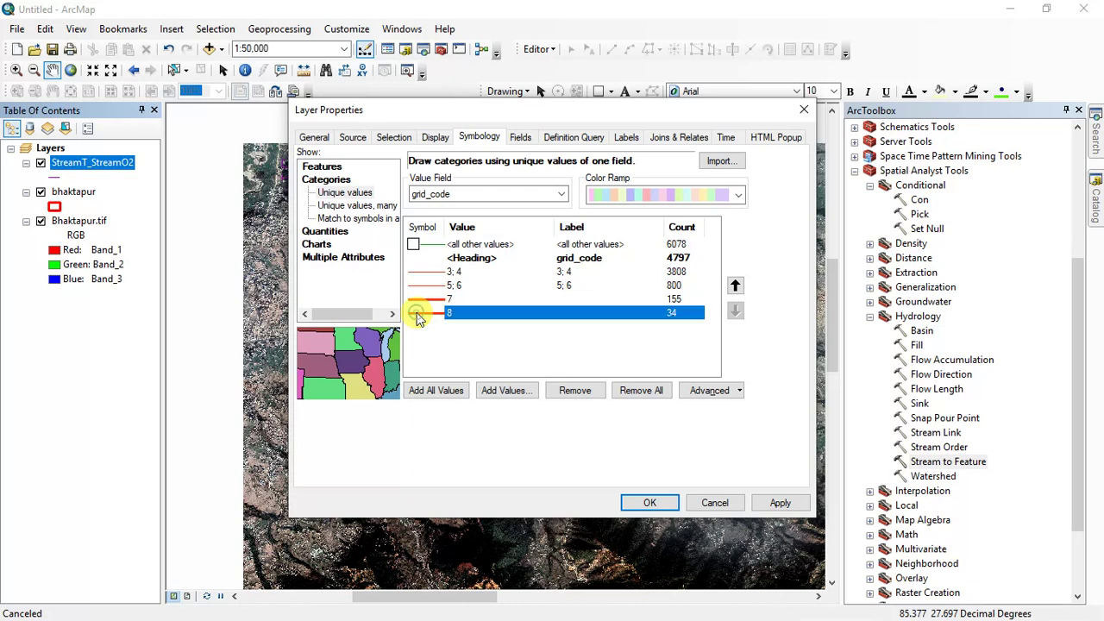
double_click(417, 316)
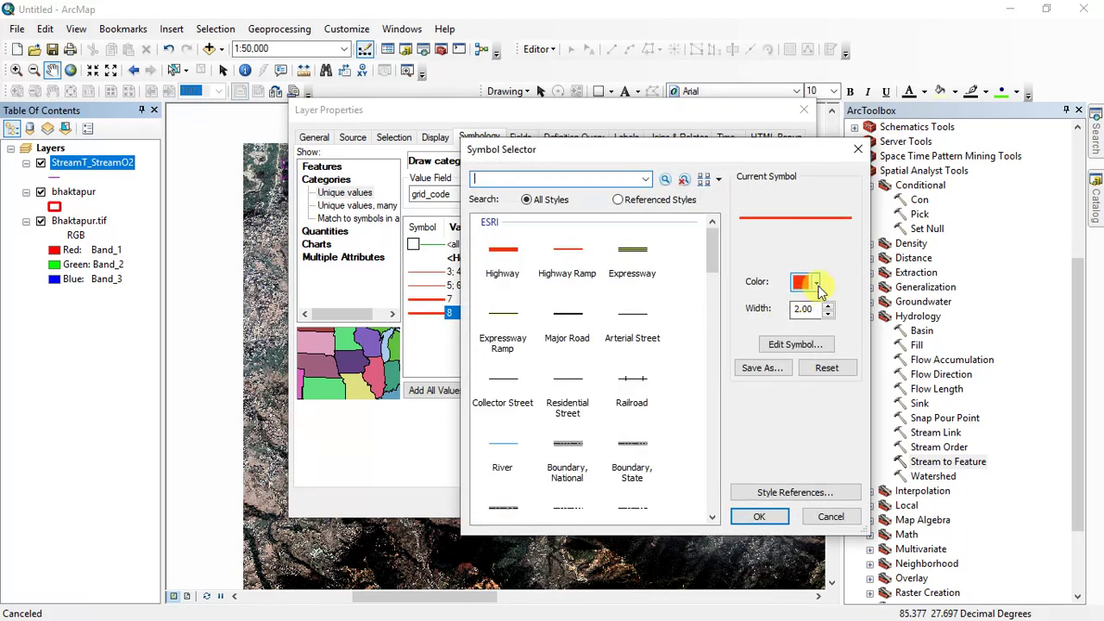
click(816, 285)
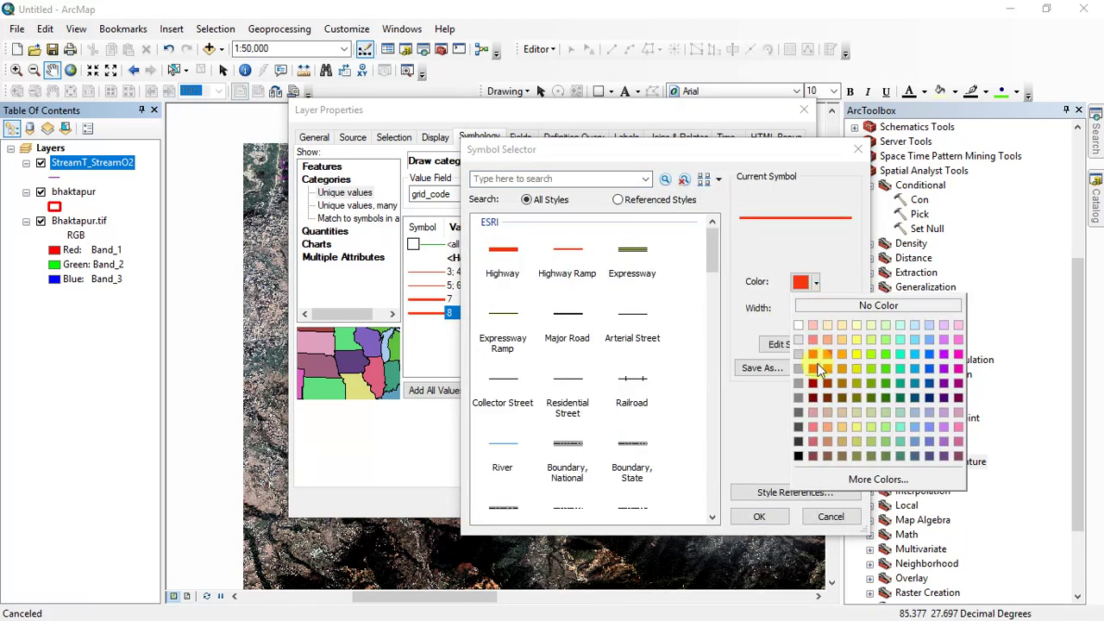
click(773, 242)
click(828, 306)
click(759, 517)
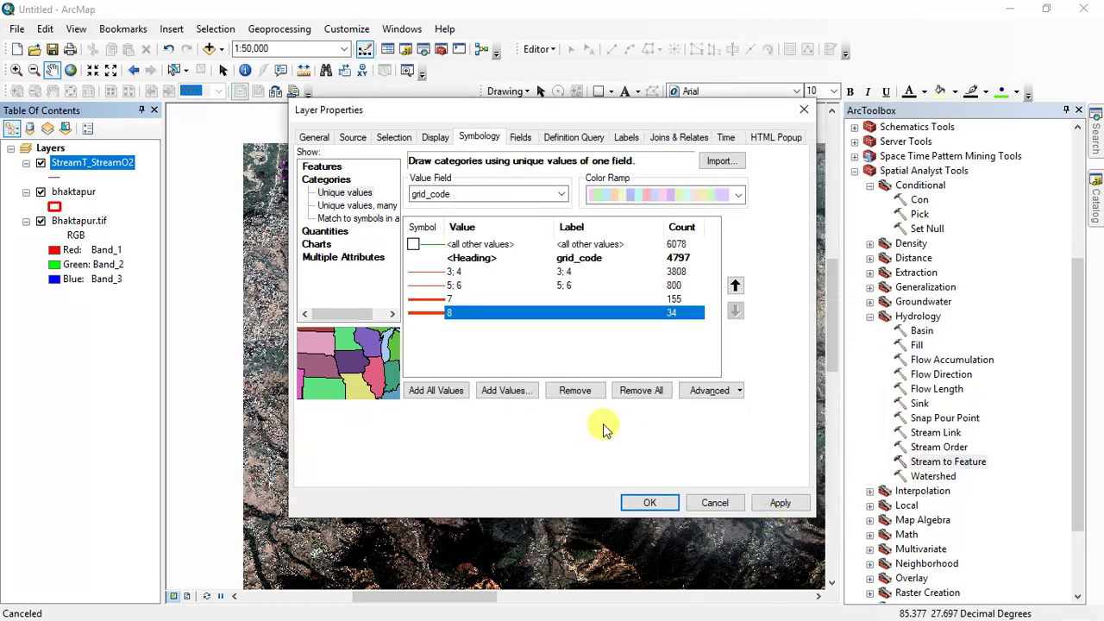
click(776, 505)
click(779, 503)
Close Layer Properties and set the bhaktapur boundary symbol to Hollow.
click(649, 502)
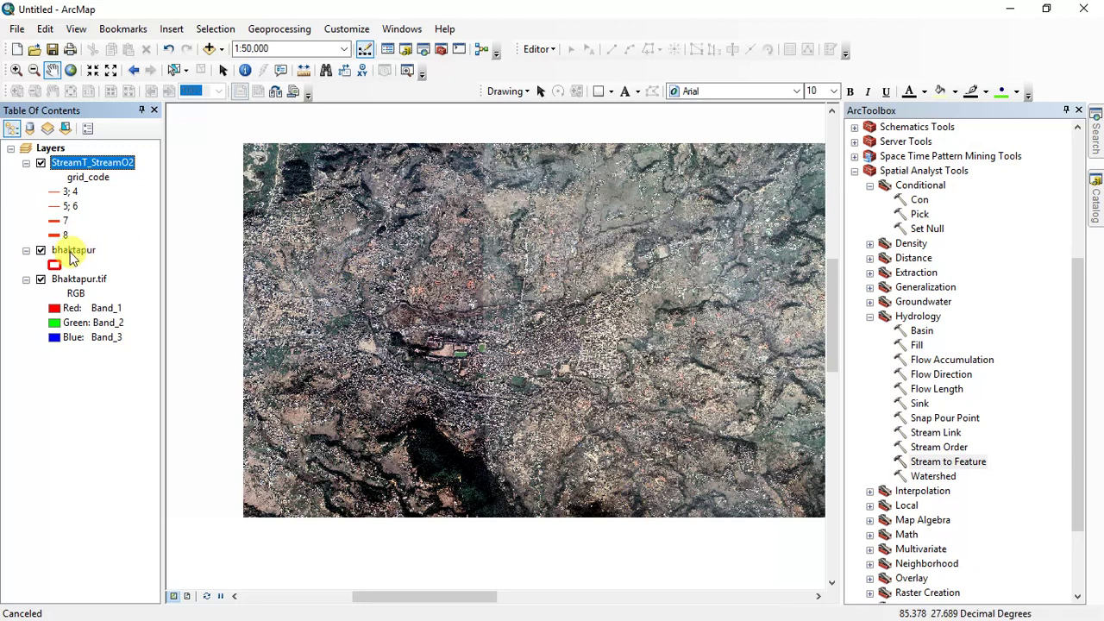
drag(475, 270, 488, 339)
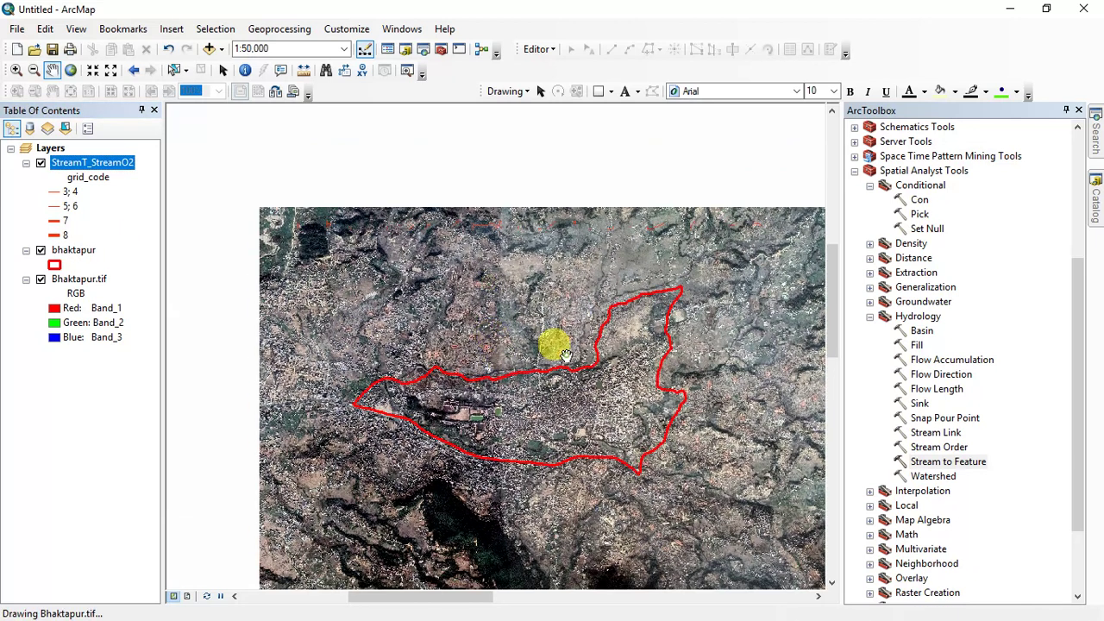
drag(557, 340, 516, 302)
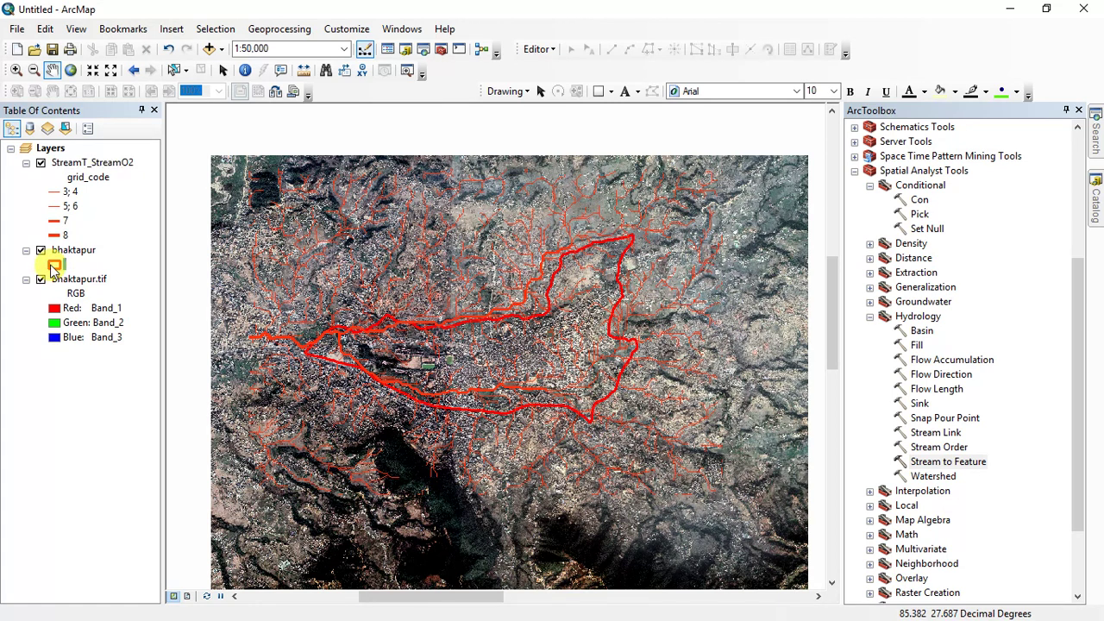
click(54, 264)
click(503, 316)
click(762, 515)
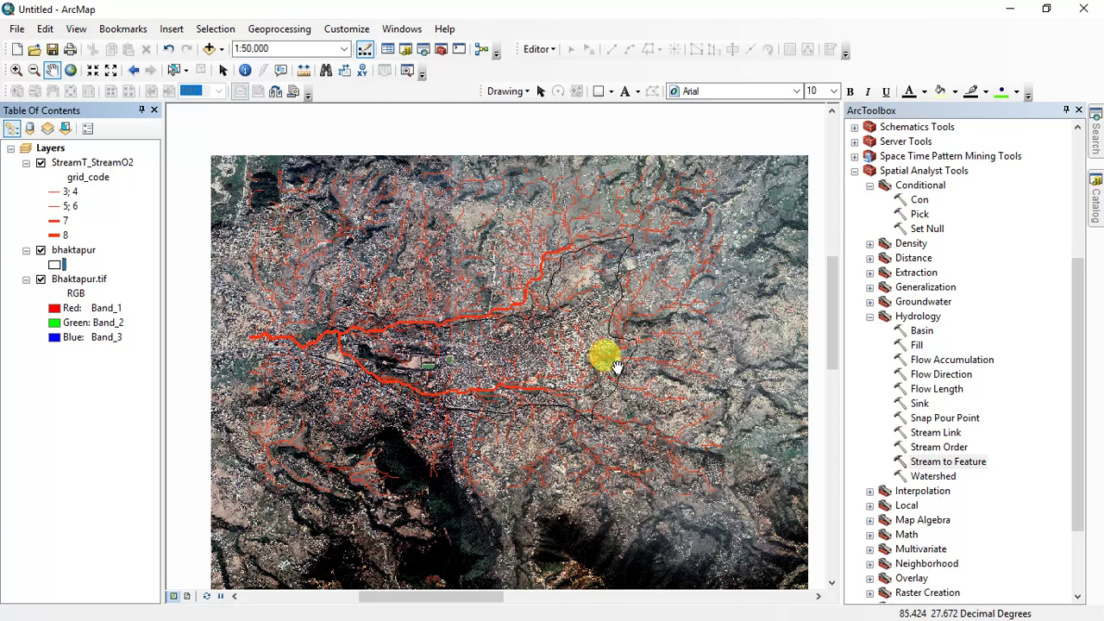
drag(505, 327, 548, 315)
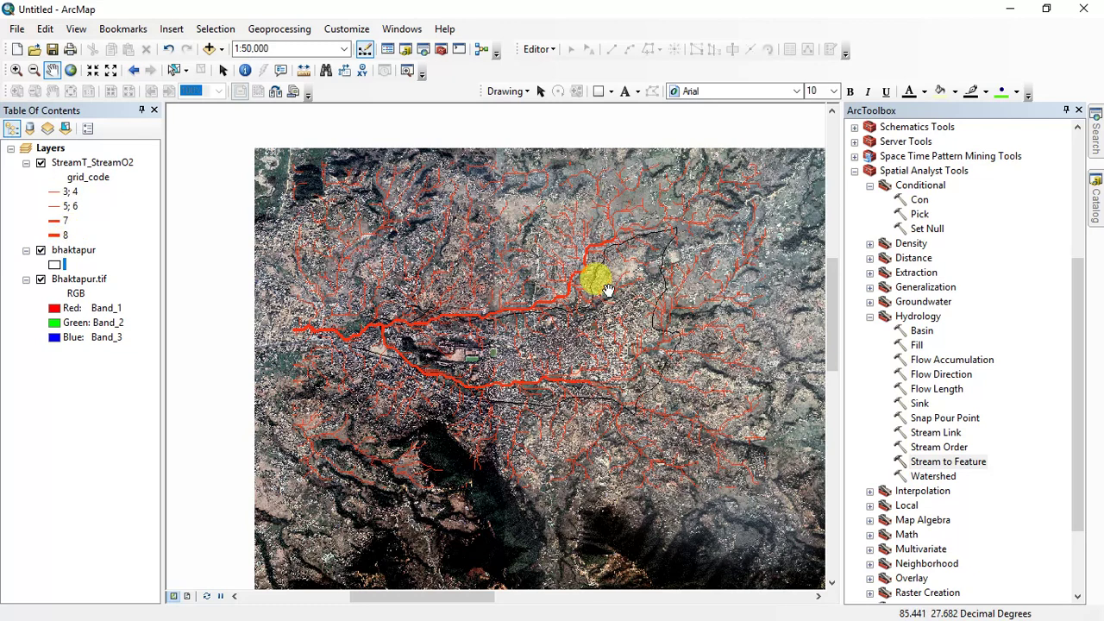
drag(591, 332, 549, 317)
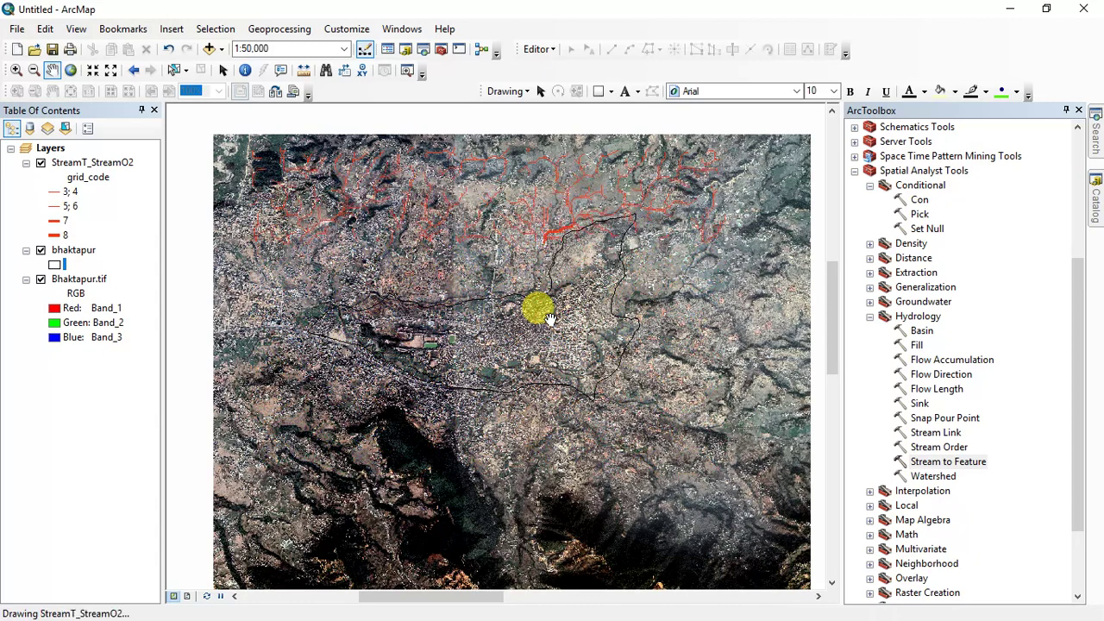